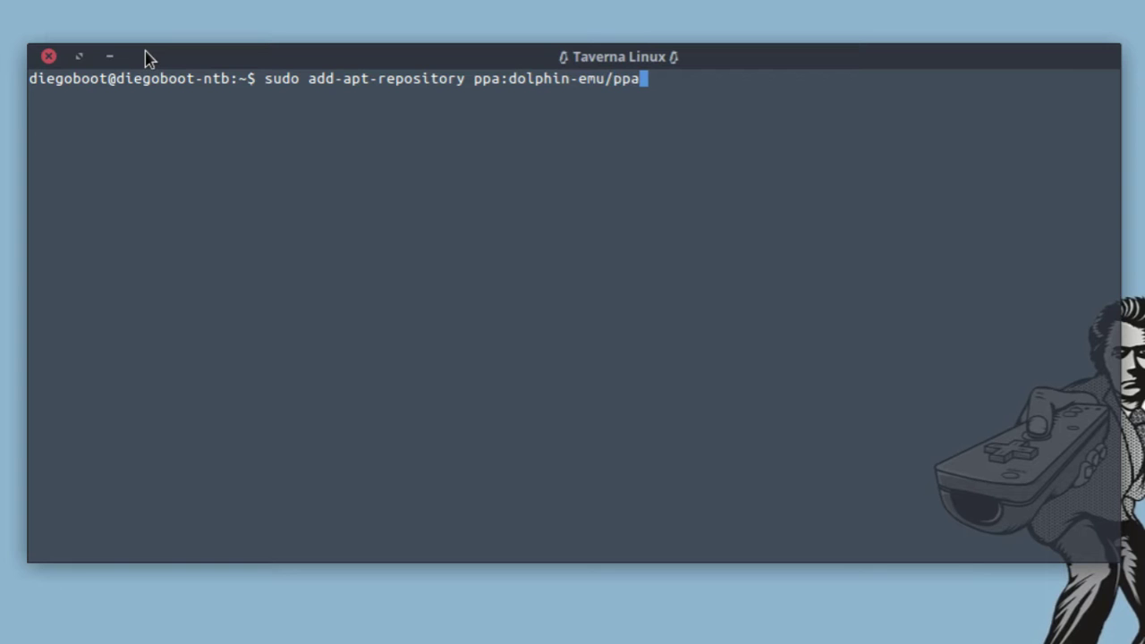
- Add the ppa:dolphin-emu/ppa software repository, entering the sudo password and confirming the addition
key(Return)
text(******)
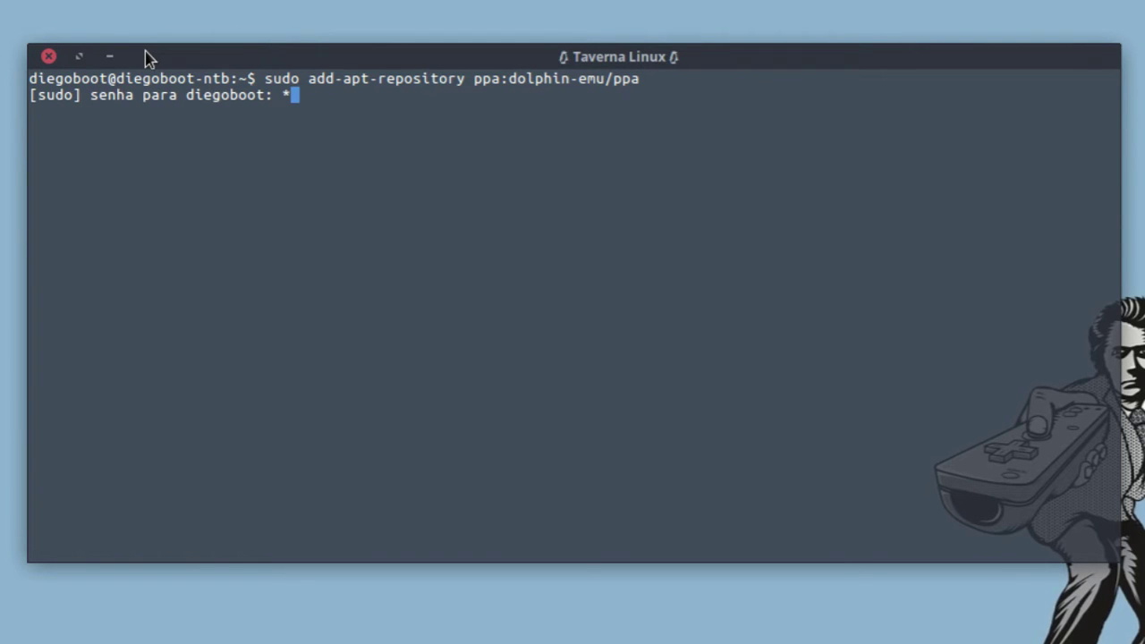
key(Return)
key(Return)
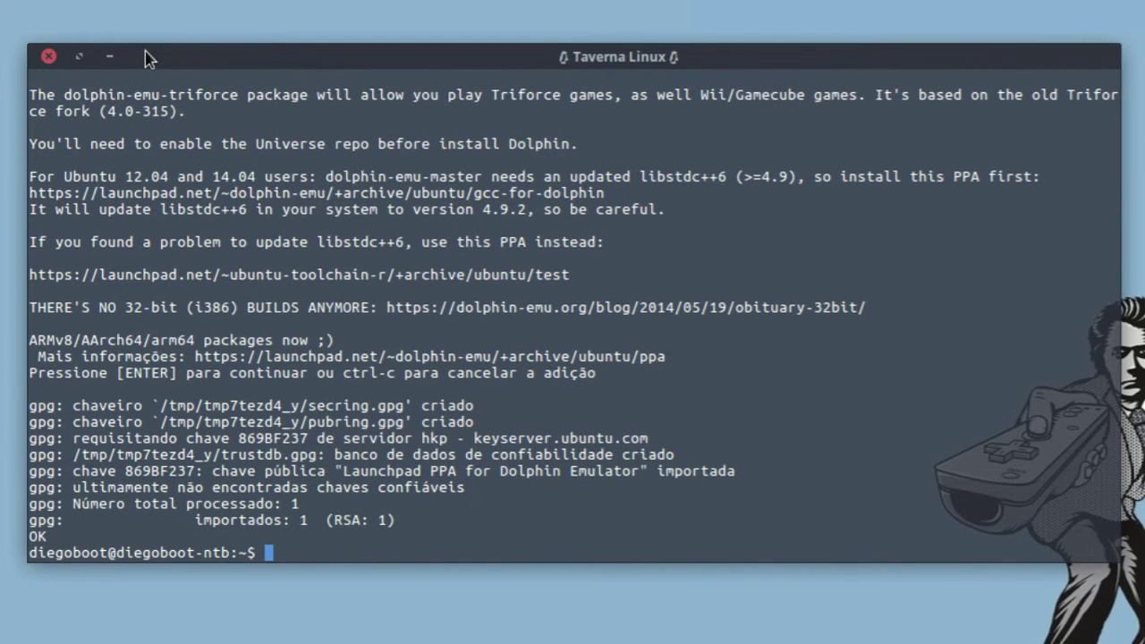
- Refresh the package lists with sudo apt-get update
text(sudo apt-g)
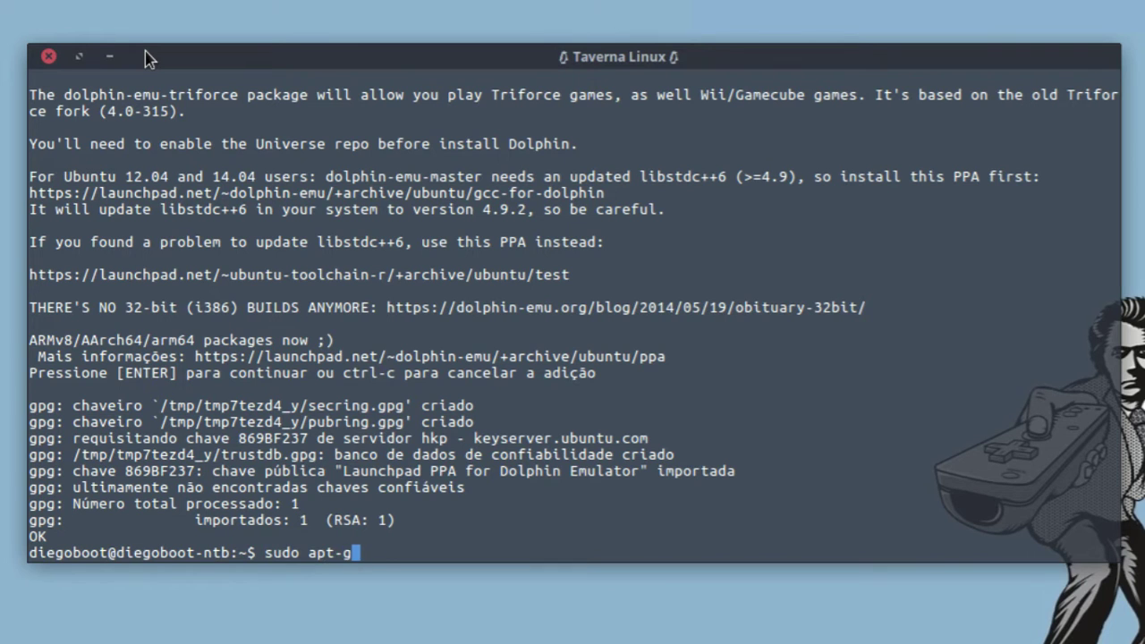
text(et update)
key(Return)
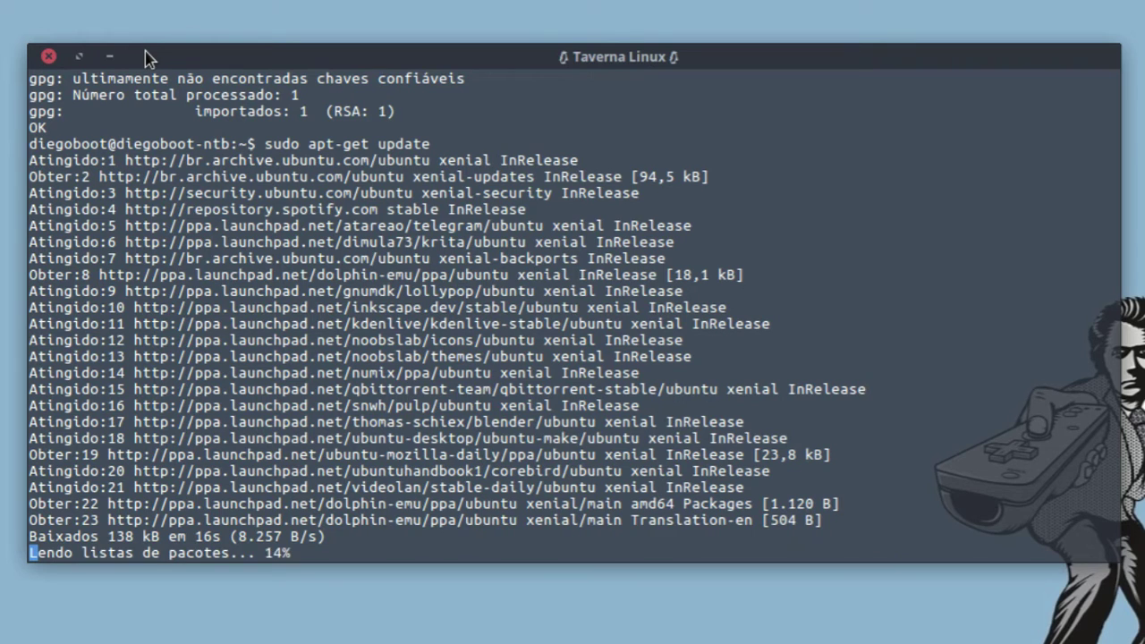
- Install the dolphin-emu package with apt-get, accepting the installation with S
text(sudo apt)
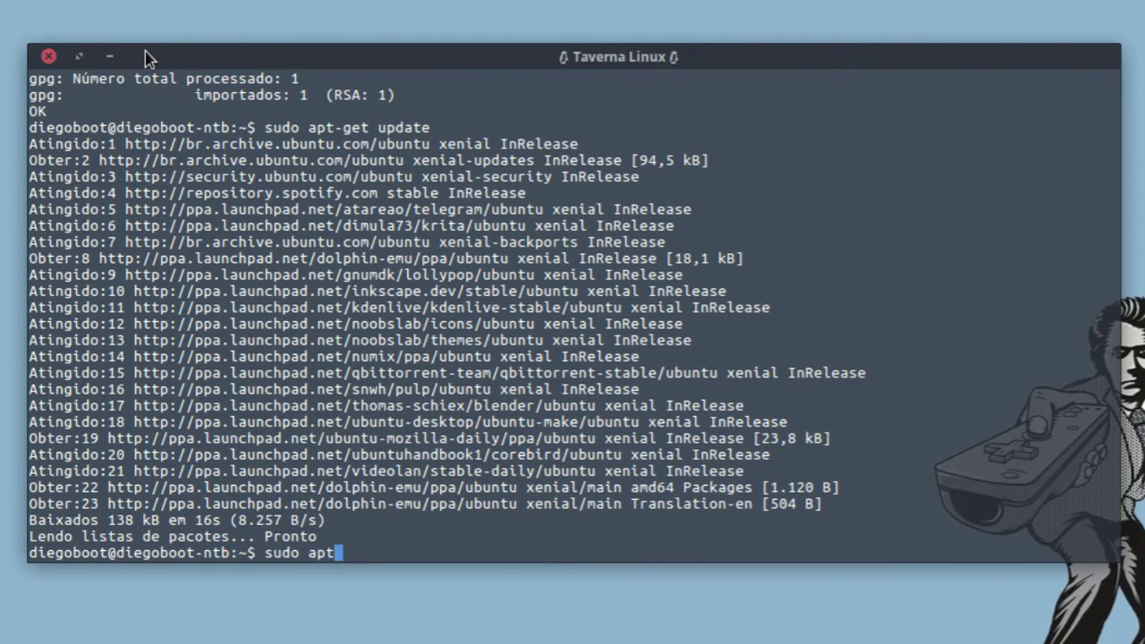
text(-get install)
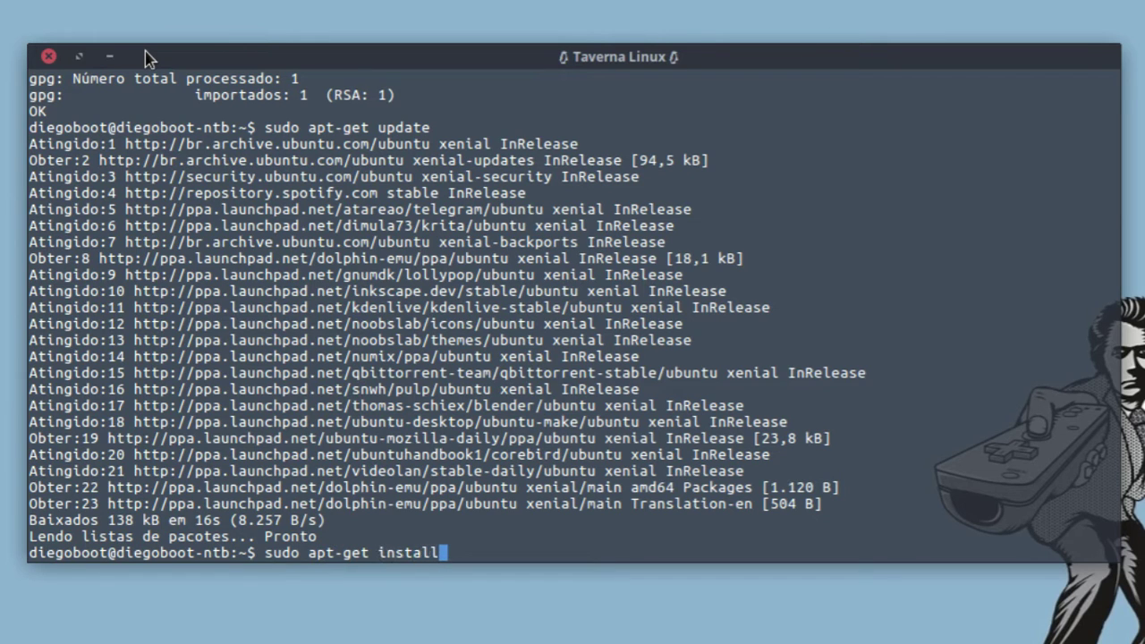
text( dolphin-emu)
key(Return)
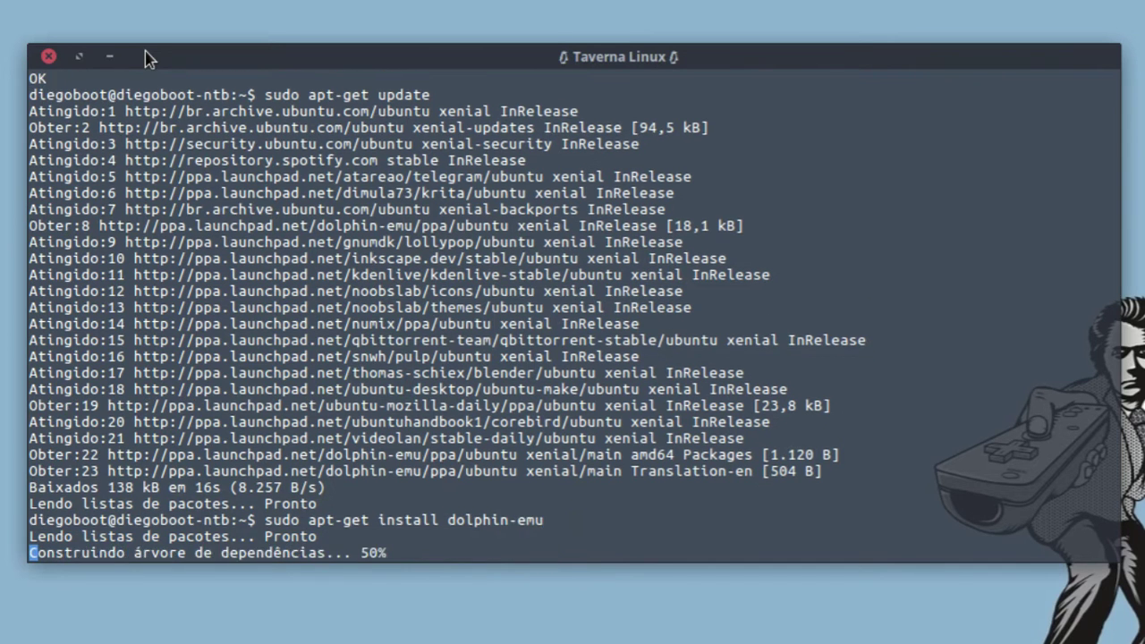
text(S)
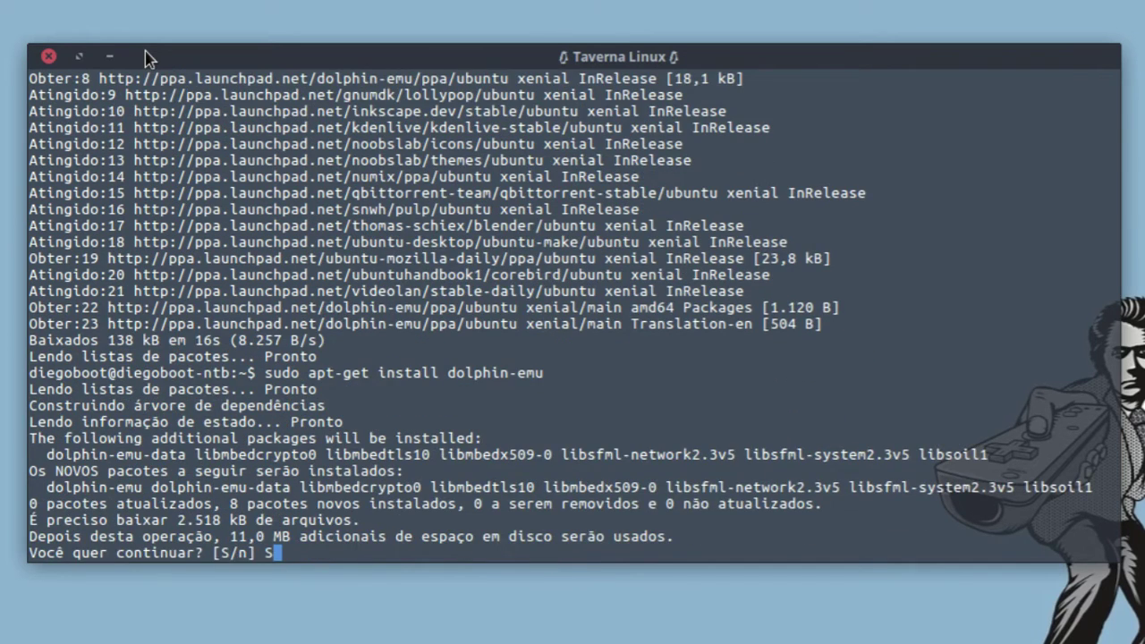
key(Return)
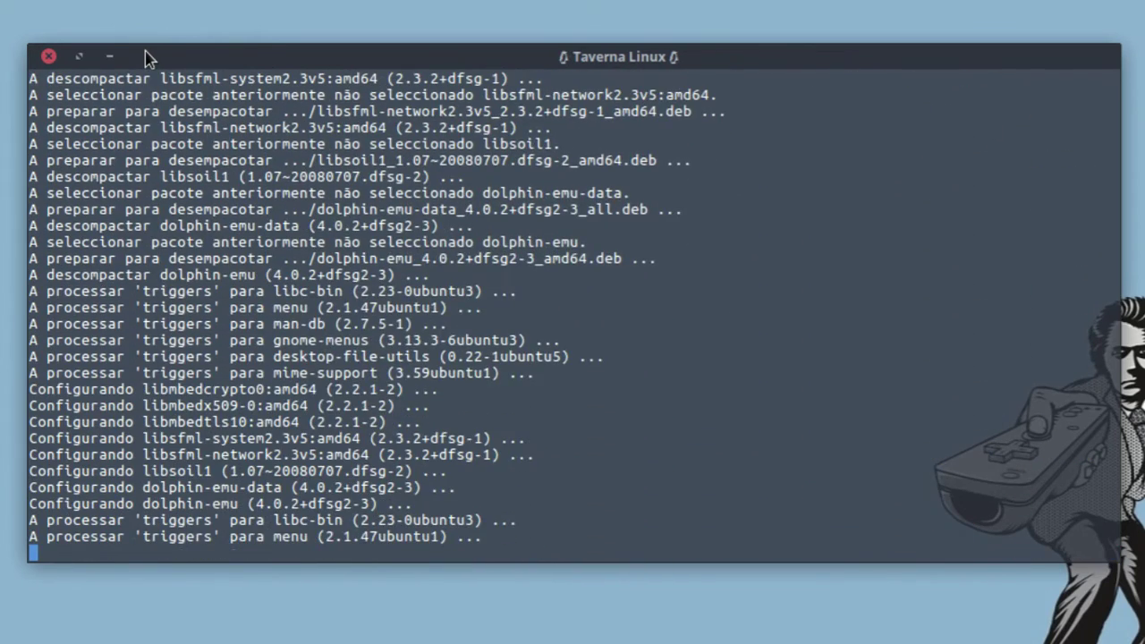
- Exit the terminal session and launch Dolphin Emulator from the installed games
text(exit)
key(Return)
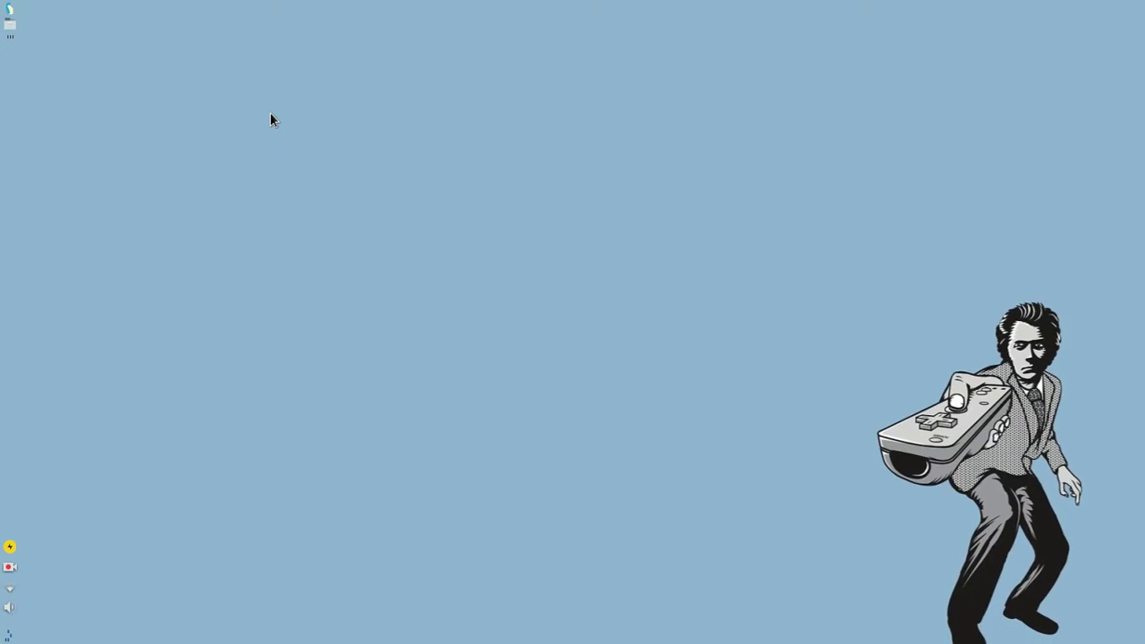
click(10, 9)
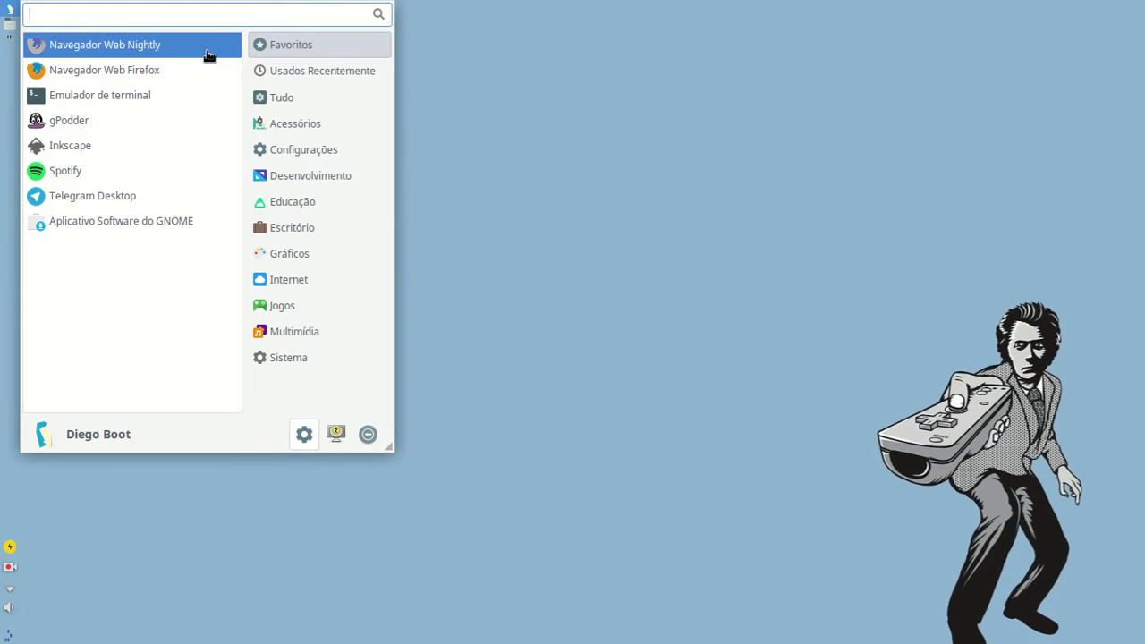
click(326, 305)
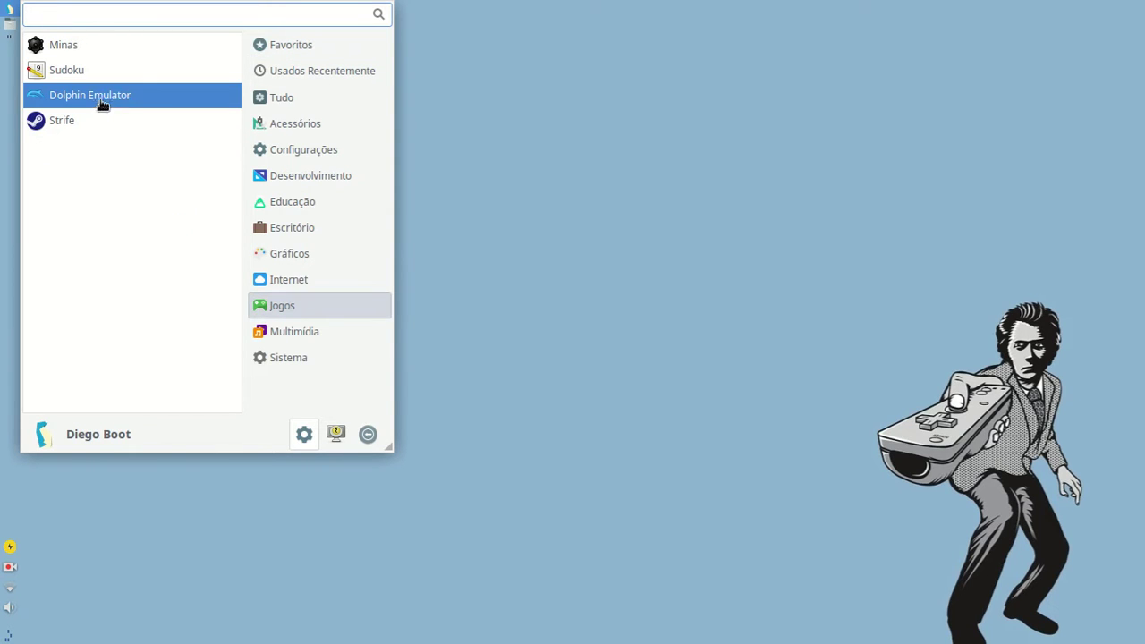
click(188, 100)
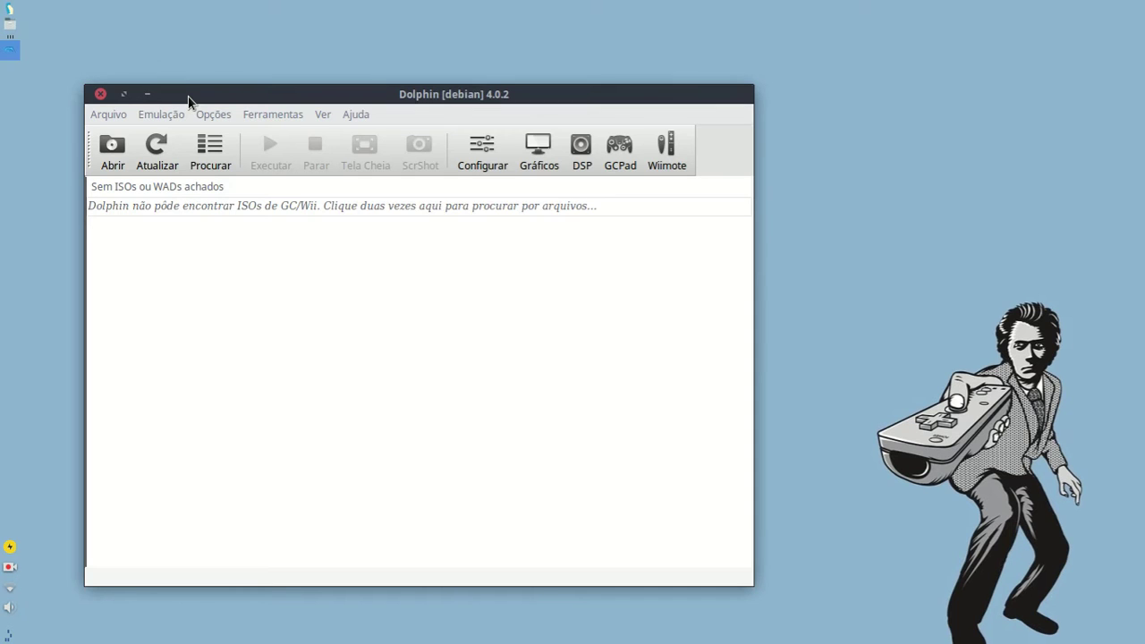
- Move the emulator window to a clearer spot and view Dolphin's version and credits information
drag(189, 100, 278, 86)
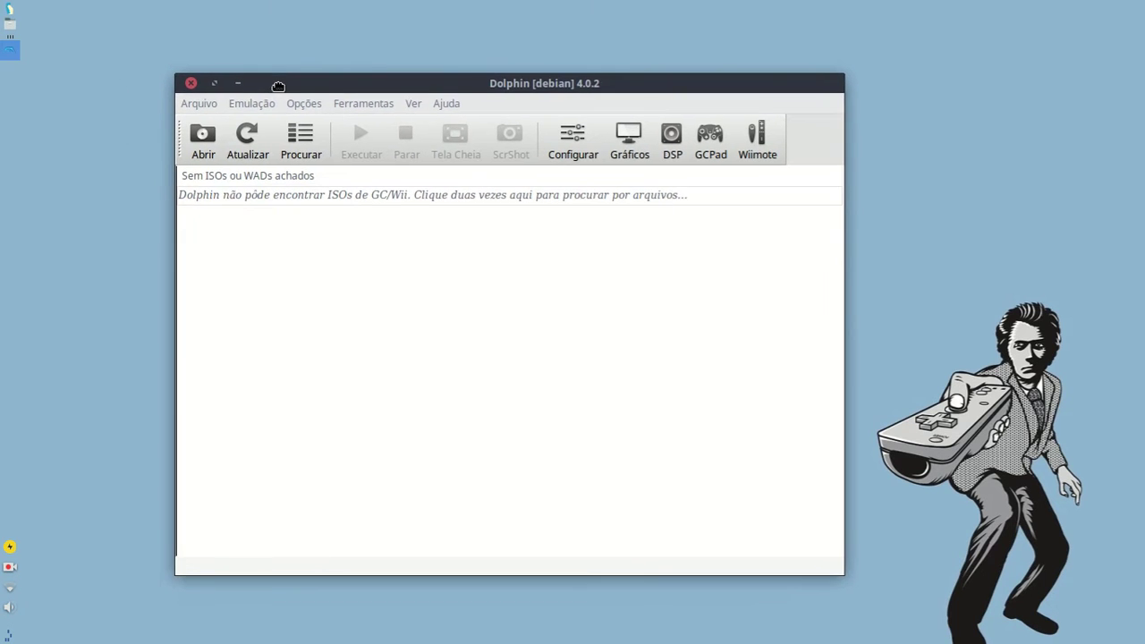
click(453, 106)
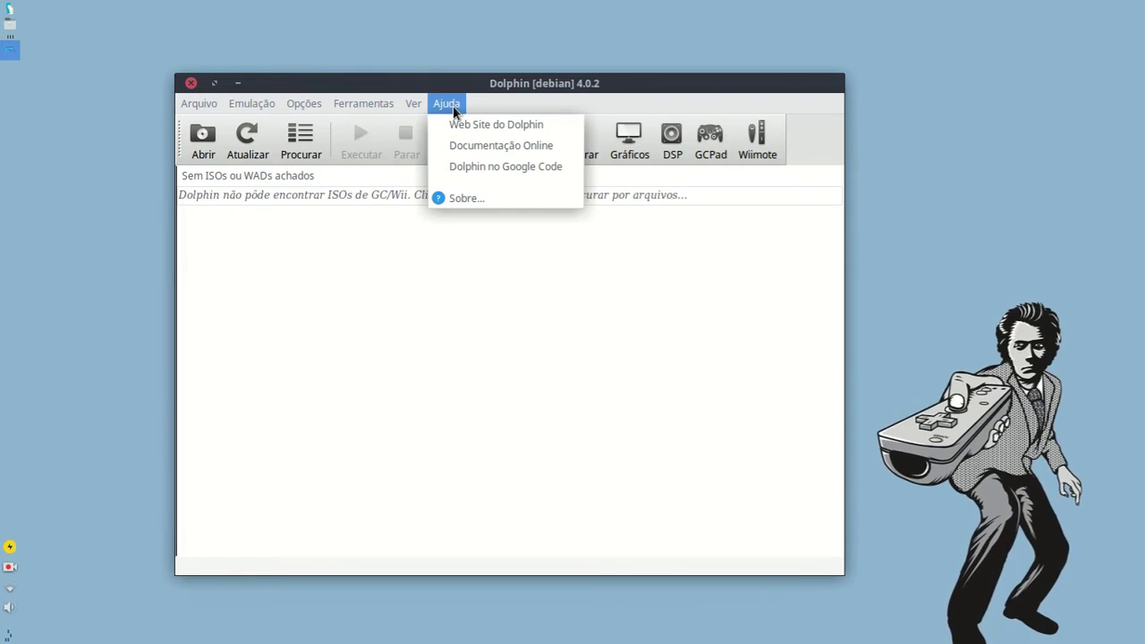
click(483, 192)
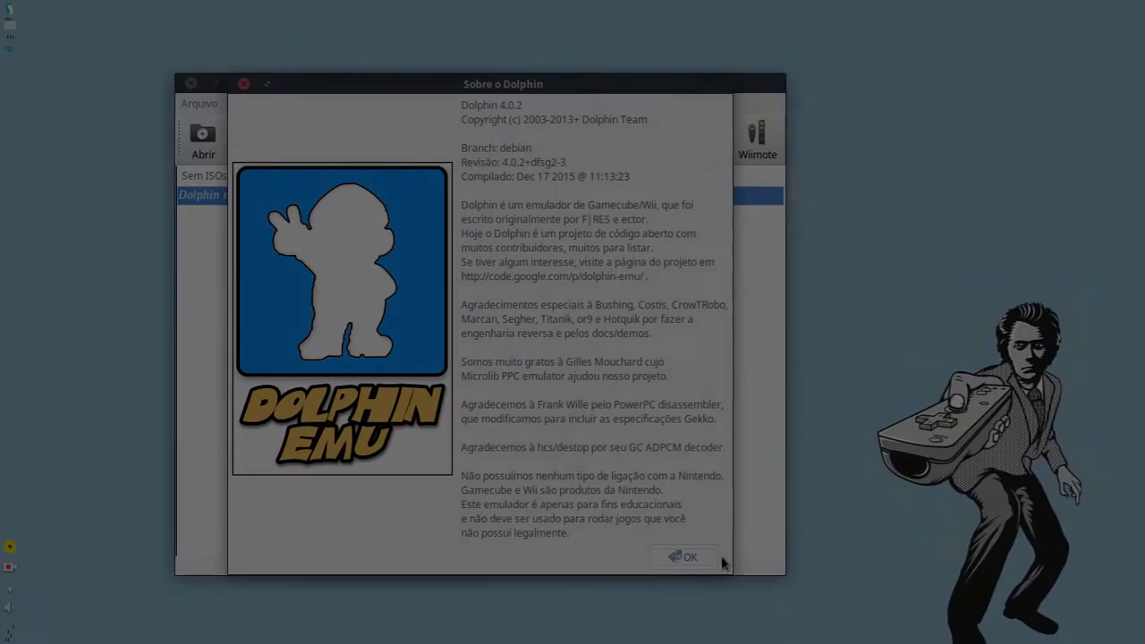
click(694, 562)
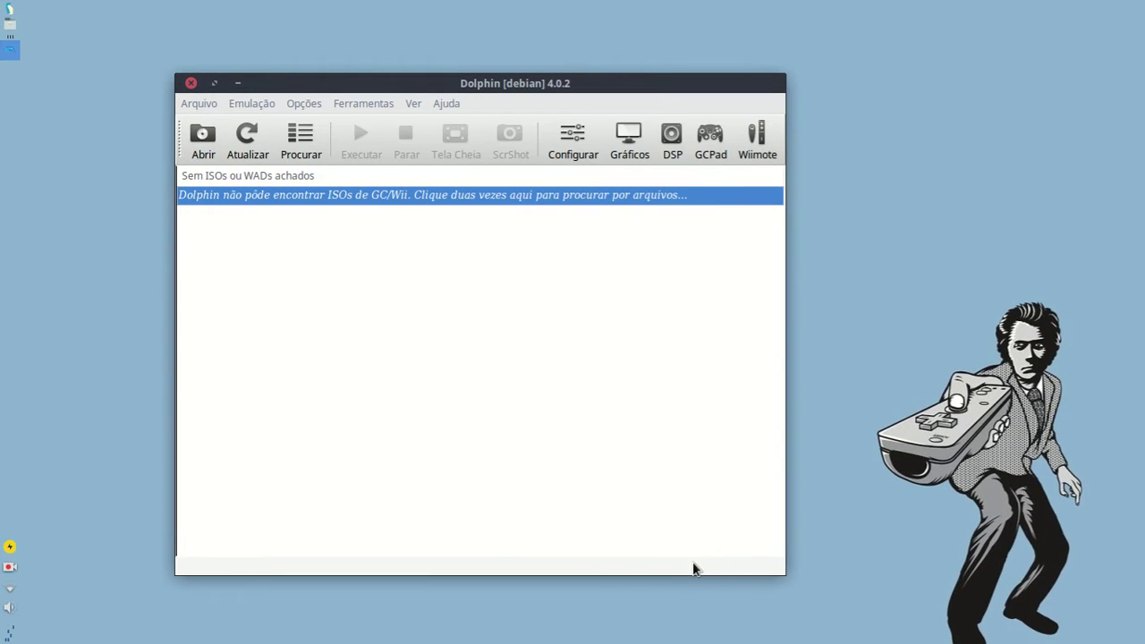
- Maximize the Dolphin window and open its general configuration
click(213, 83)
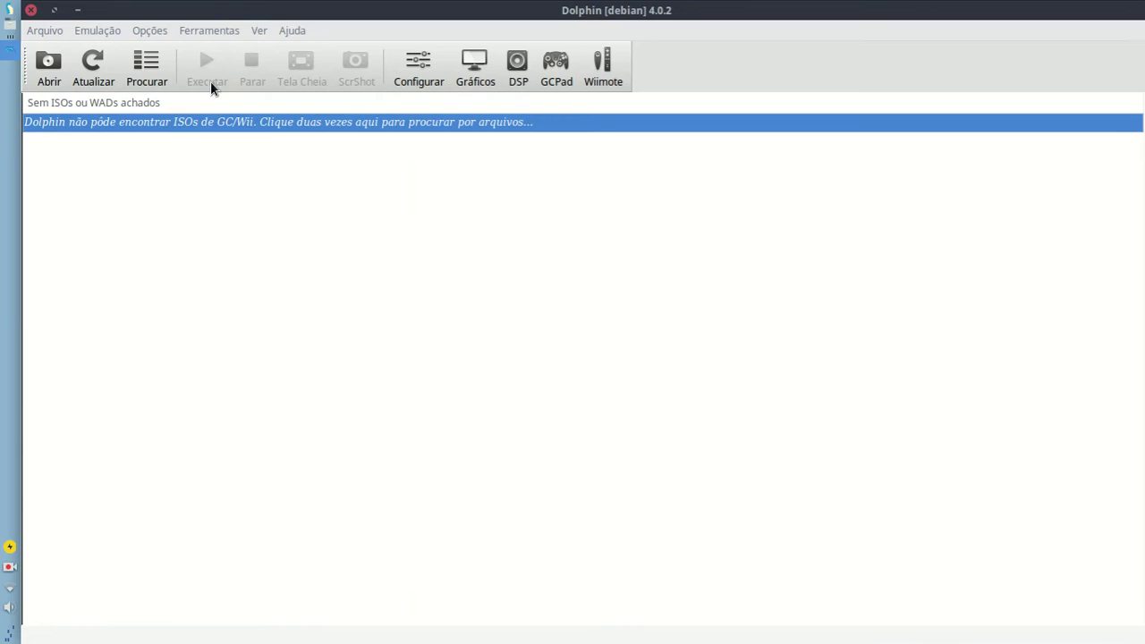
click(197, 31)
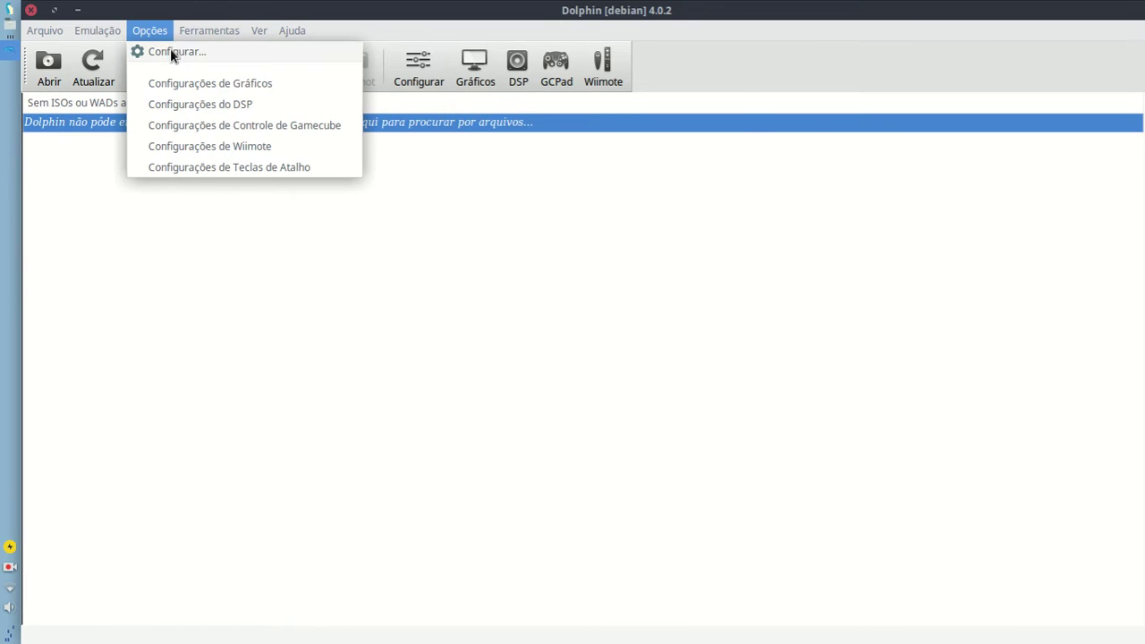
click(172, 51)
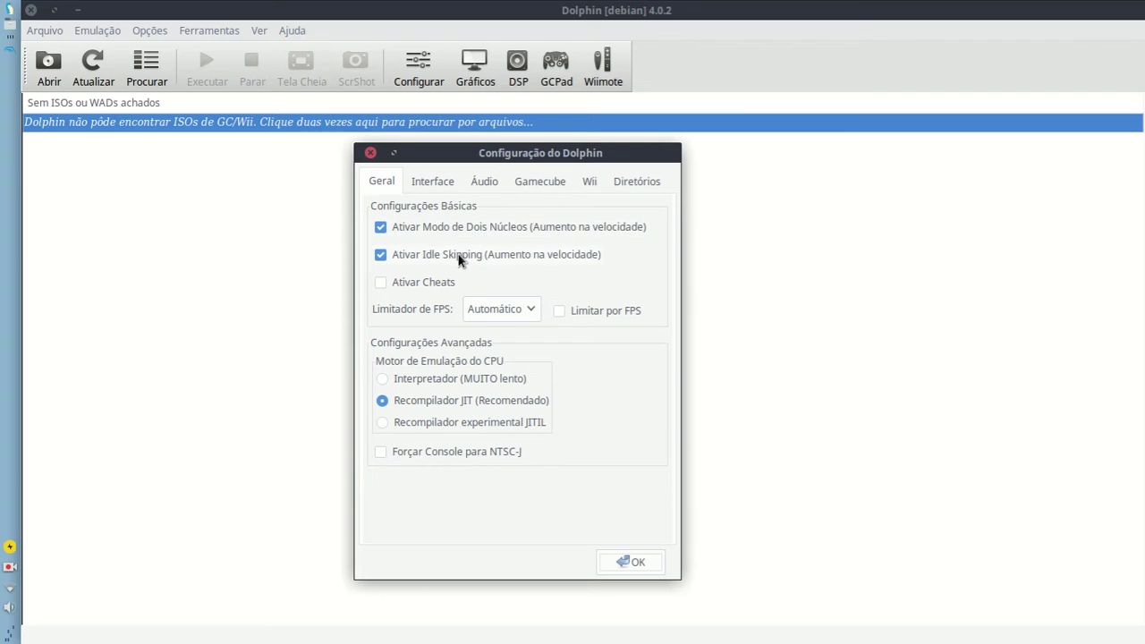
- Try the Limitar por FPS and Forçar Console para NTSC-J options and browse the Limitador de FPS choices, keeping the original settings
click(564, 315)
click(605, 322)
click(519, 315)
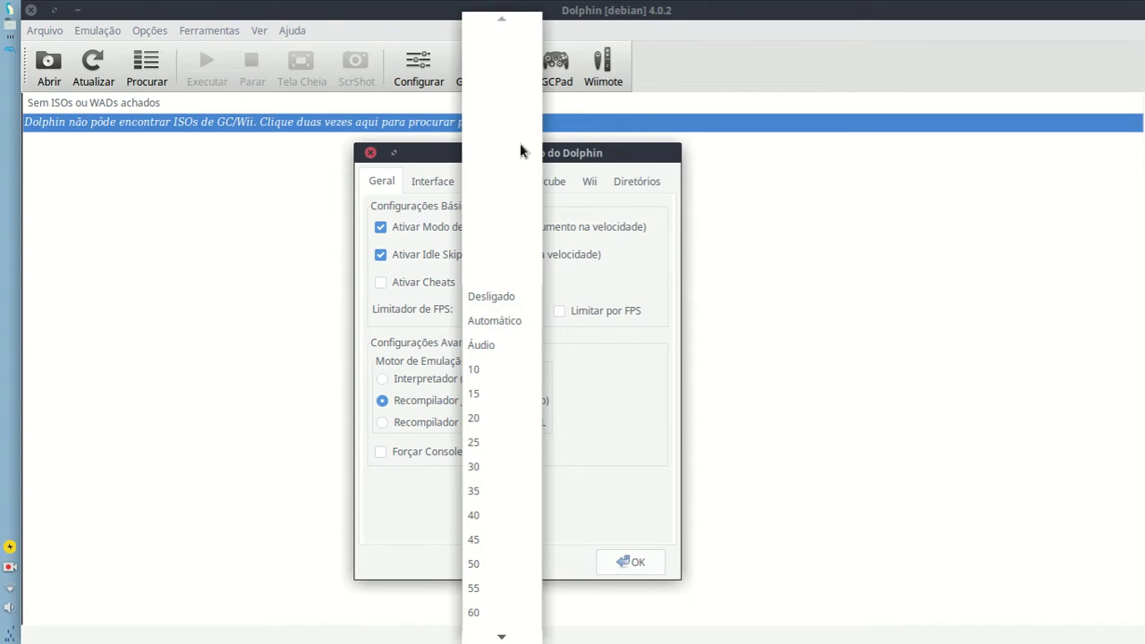
scroll(508, 286, down, 4)
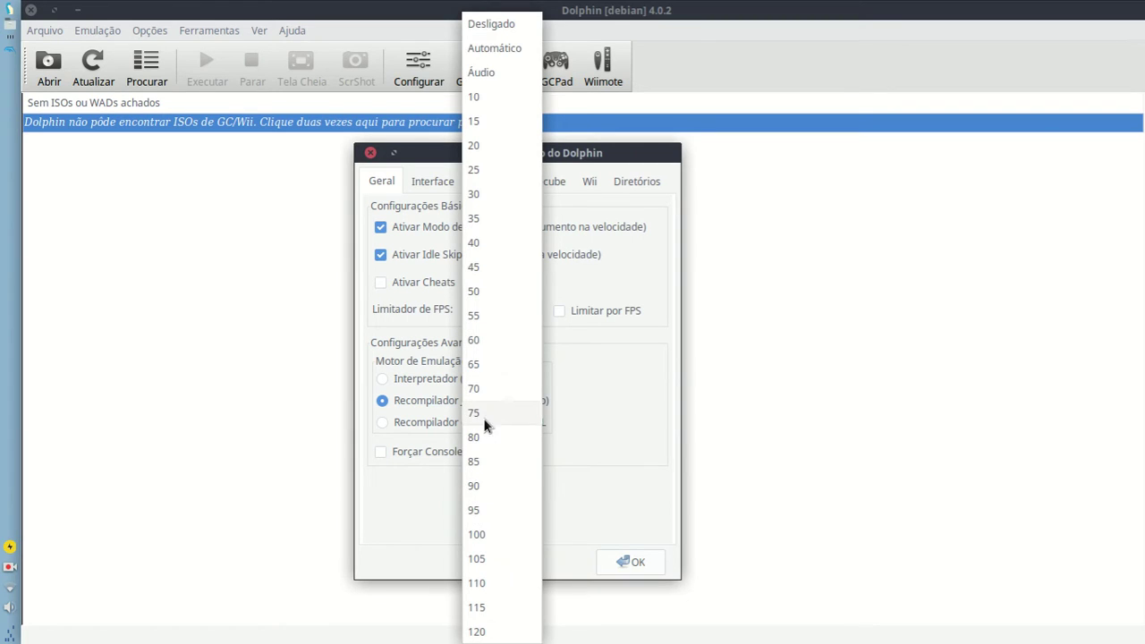
click(638, 259)
click(454, 451)
click(486, 452)
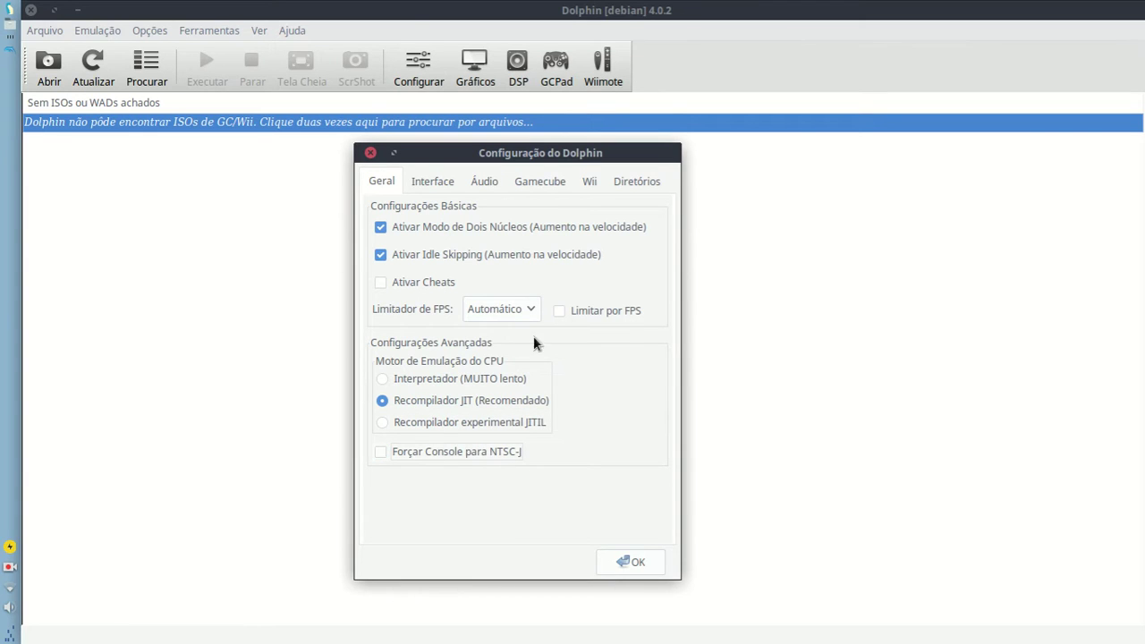
- Show the interface settings and switch Confirmar ao Parar off and back on
click(432, 181)
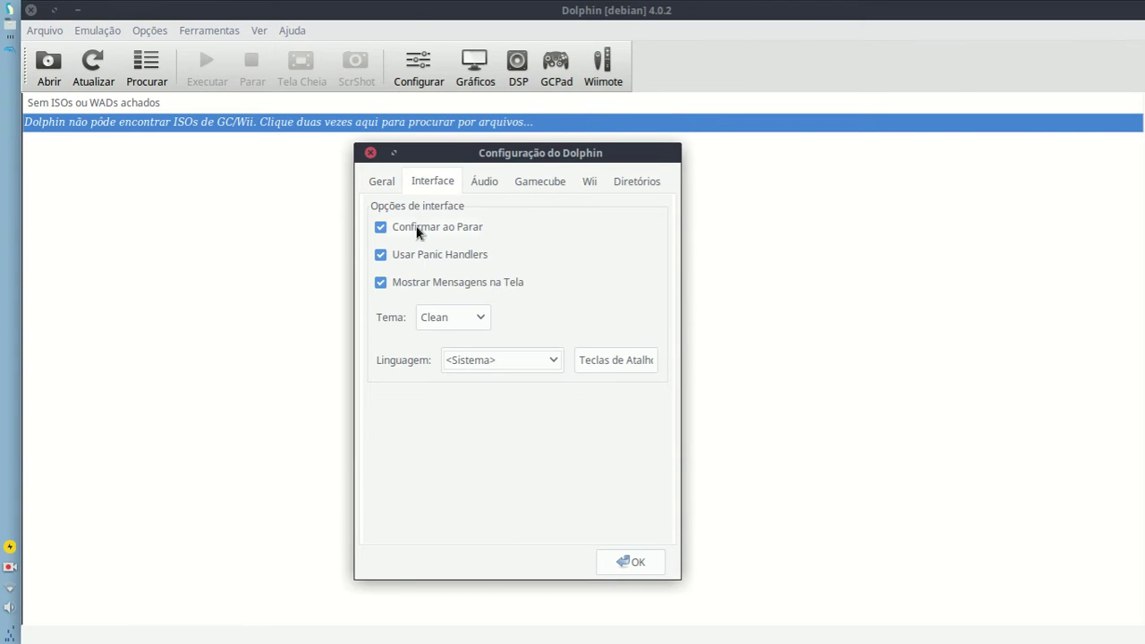
drag(457, 160, 477, 160)
click(458, 229)
click(458, 229)
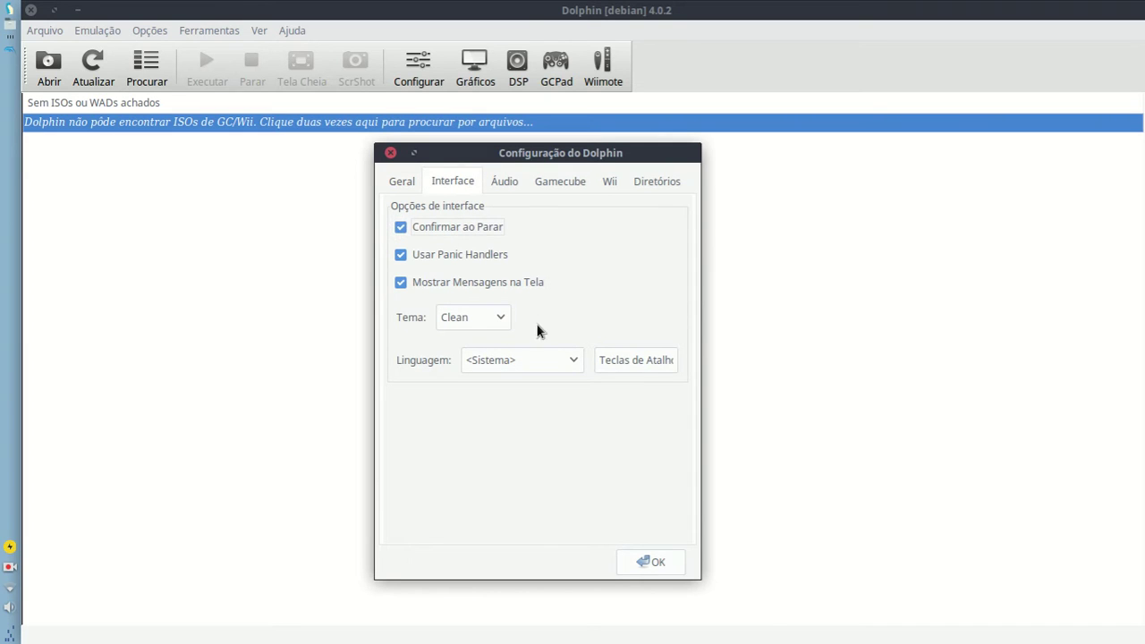
- Try the Clean Blue, Clean Lite and Clean Pink themes, ending with the theme set to Clean
click(493, 320)
click(476, 270)
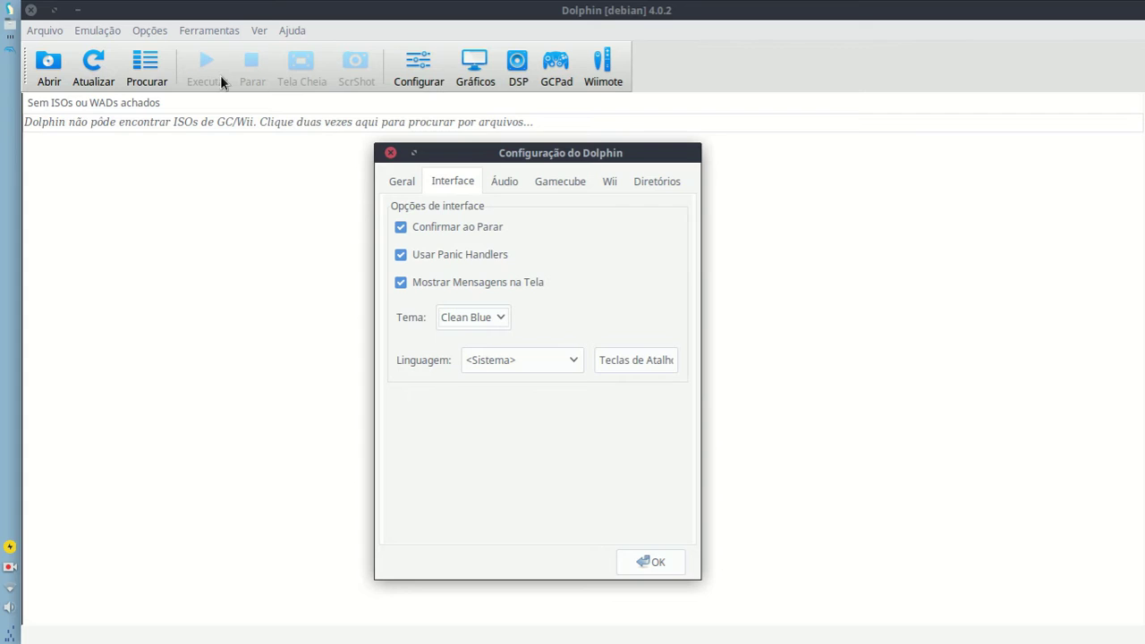
click(474, 316)
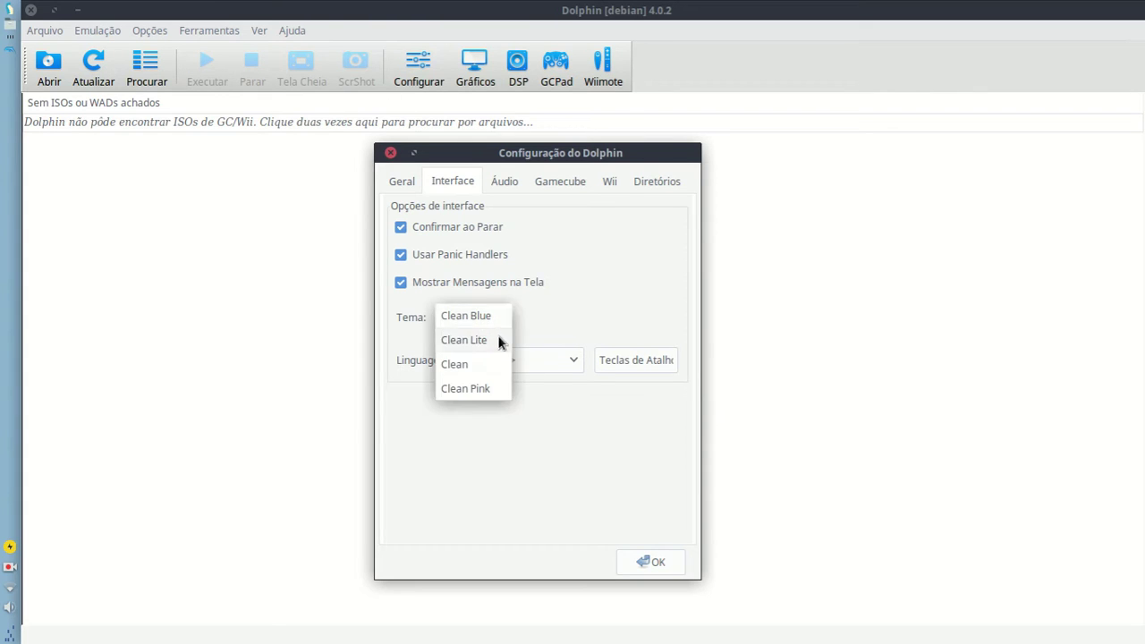
click(498, 339)
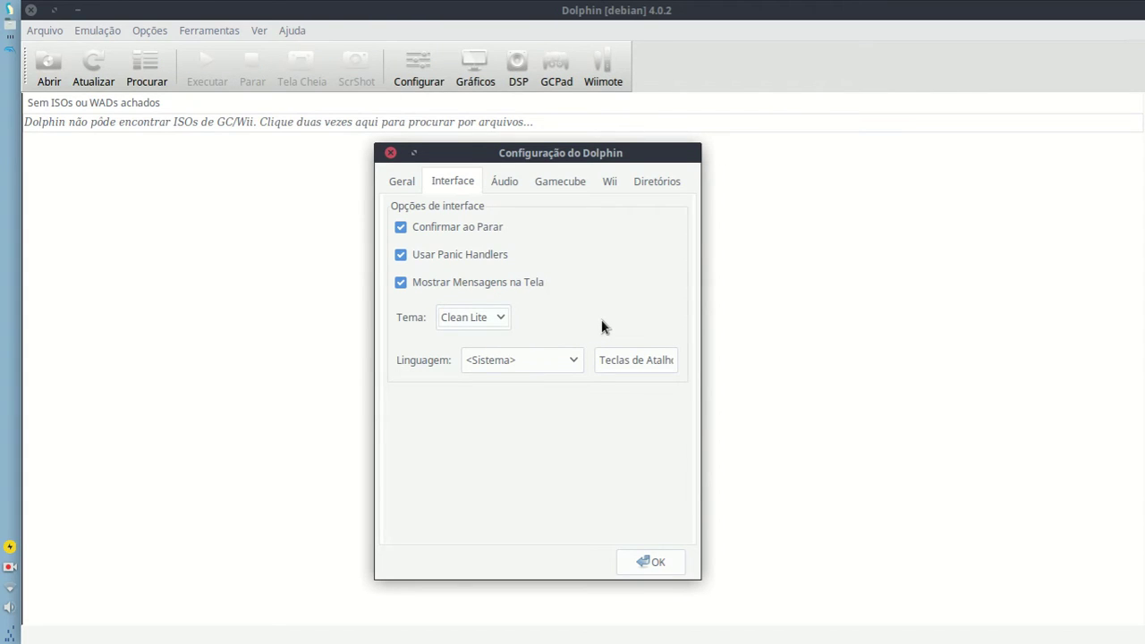
click(501, 318)
click(503, 338)
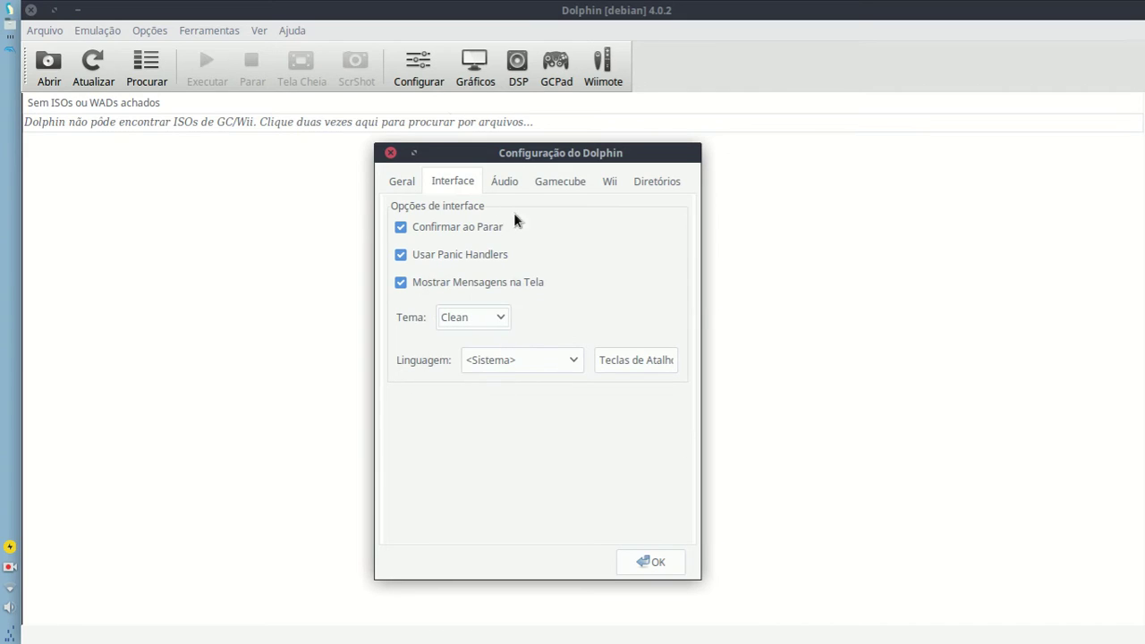
click(494, 322)
click(491, 342)
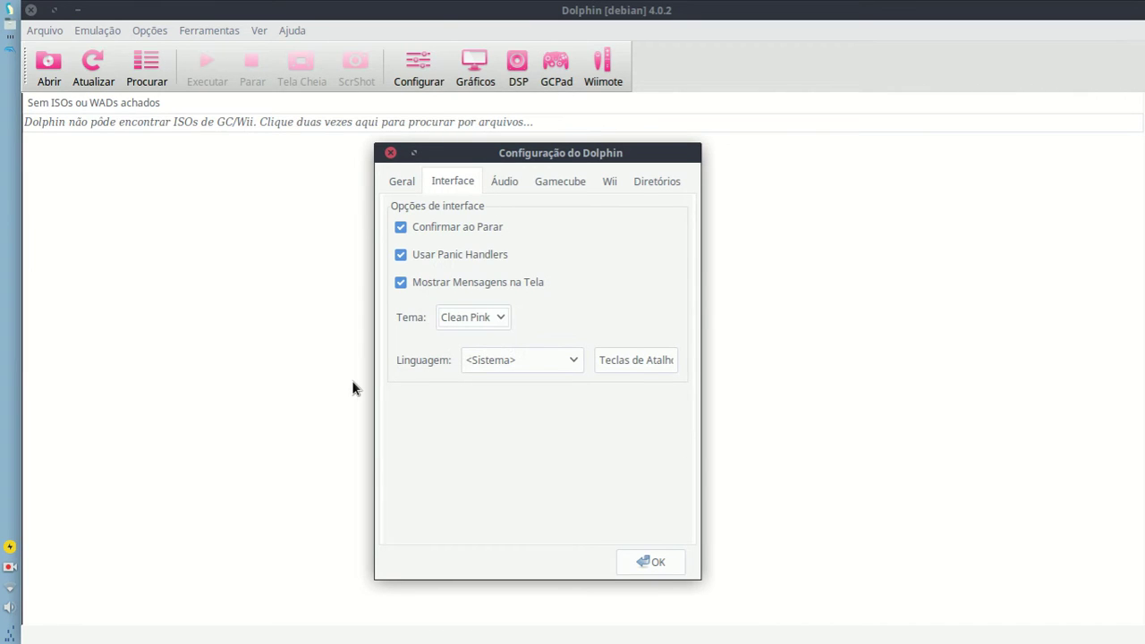
click(455, 322)
click(493, 296)
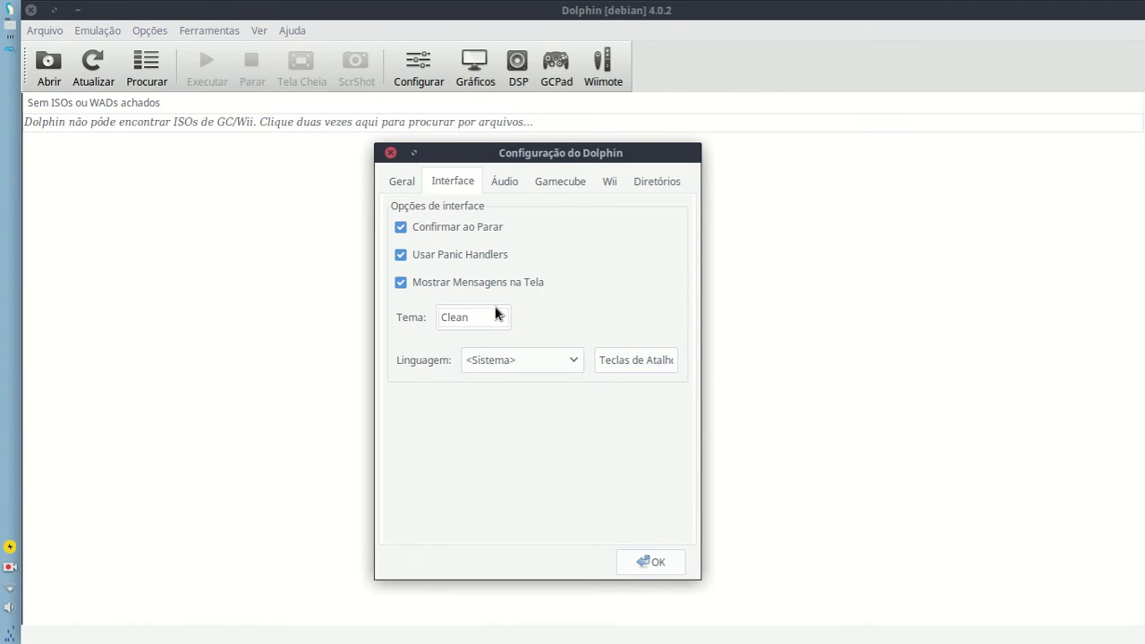
- Set the interface language to Português (Brasil) and dismiss the restart notice
click(561, 358)
scroll(542, 549, down, 5)
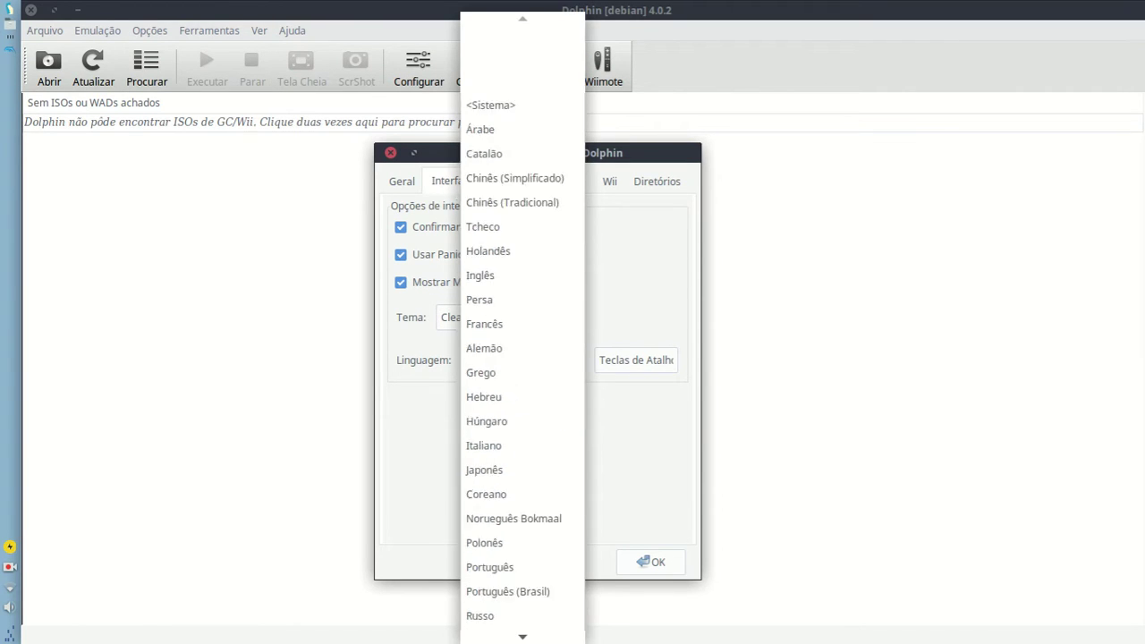
click(527, 513)
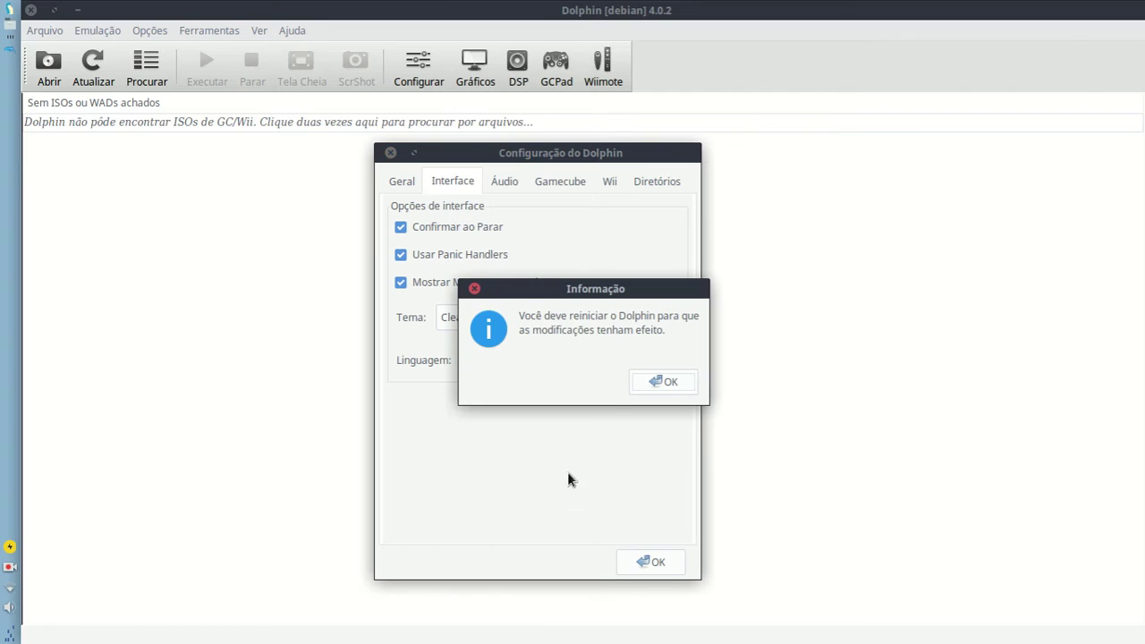
click(474, 289)
- Make another choice for the interface language in the Linguagem list and dismiss the restart notice
click(557, 362)
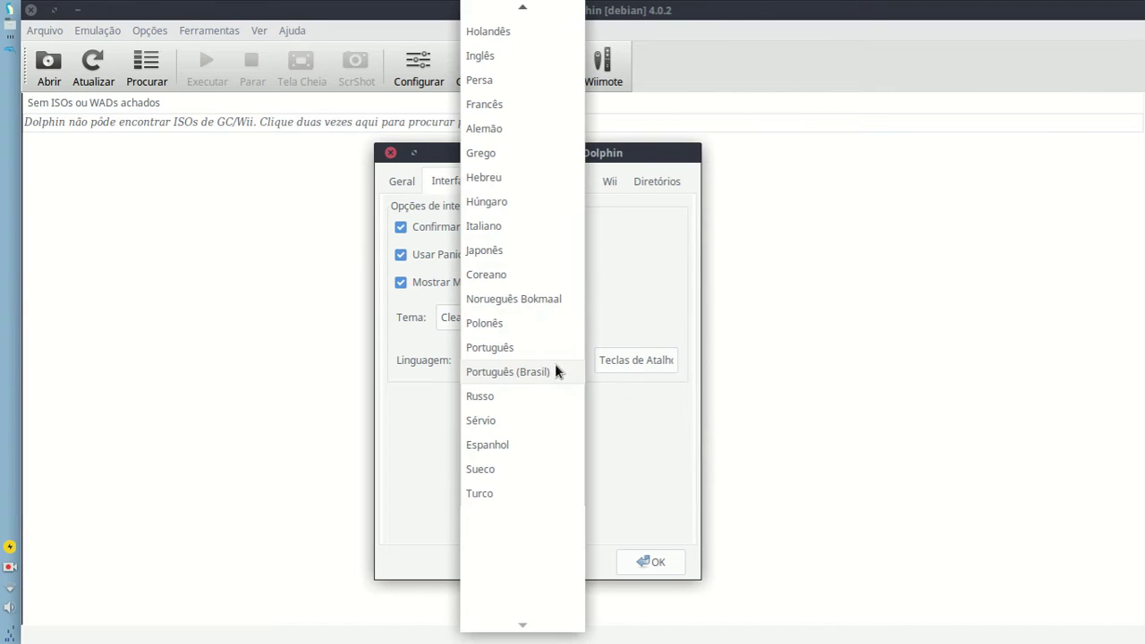
click(532, 11)
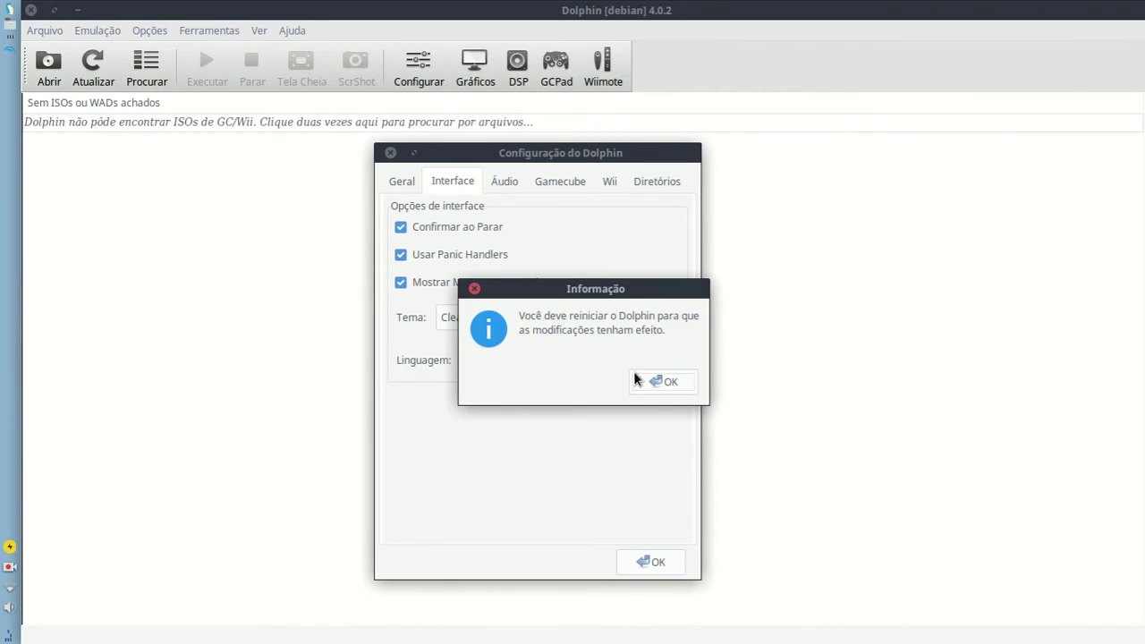
click(474, 289)
- Show the interface's hotkey configuration and assign Ctrl+O to the Abrir action
click(621, 362)
drag(484, 154, 478, 115)
click(428, 204)
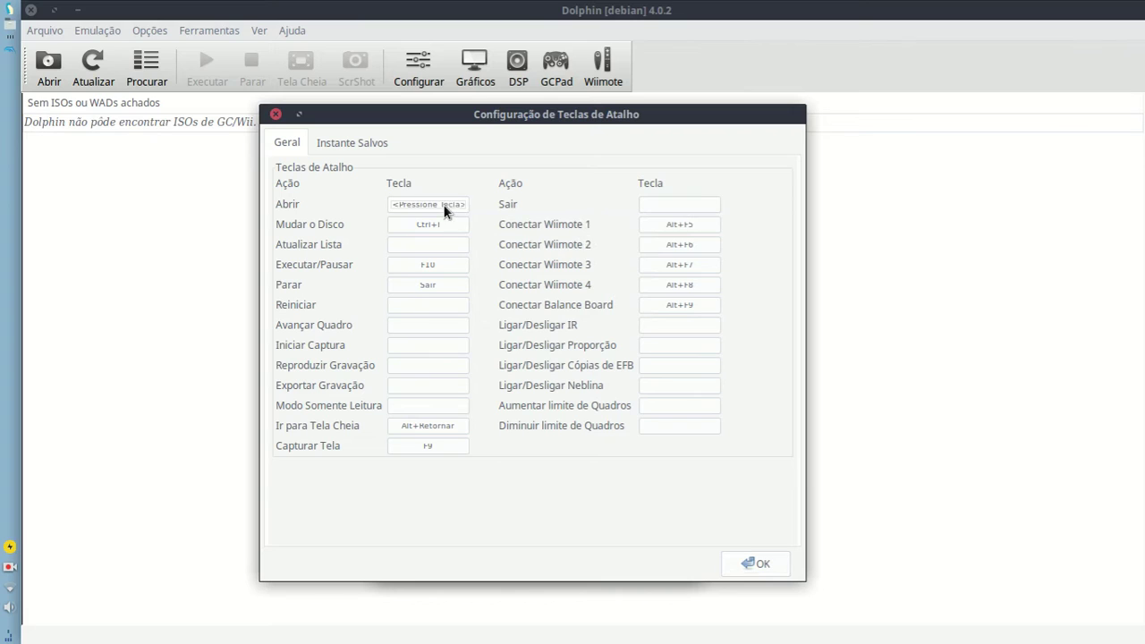
key(ctrl+o)
key(Tab)
key(Tab)
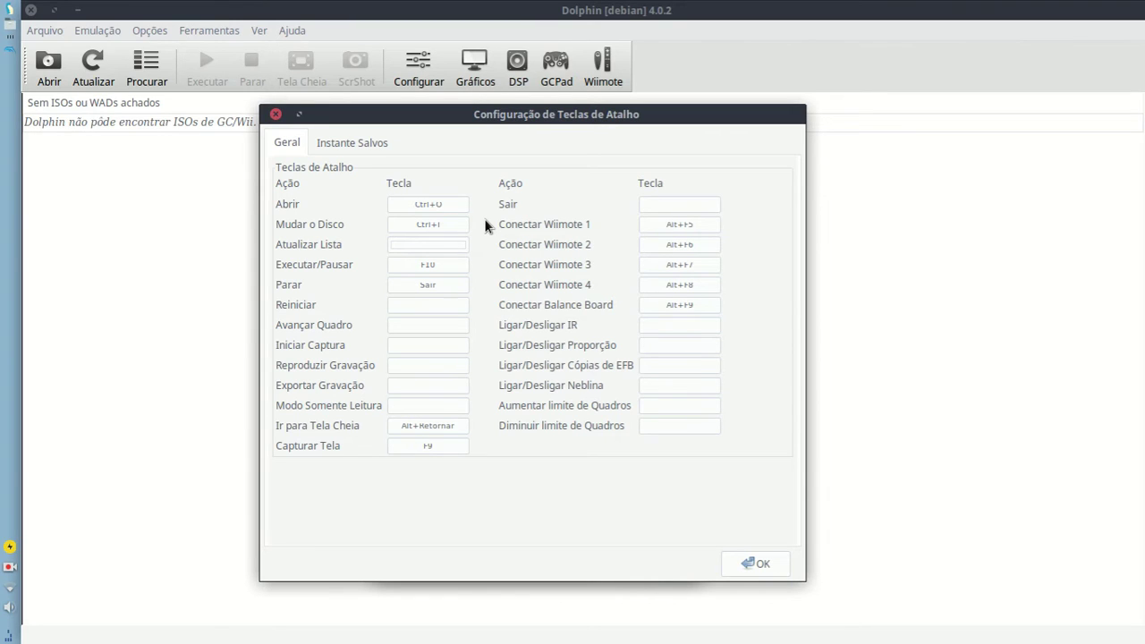
- Assign Ctrl+Q to the Sair action, review the Instante Salvos hotkeys and accept the hotkey configuration
key(Tab)
key(Tab)
key(Tab)
key(Tab)
key(Tab)
key(Tab)
key(Tab)
key(Tab)
key(Tab)
key(Tab)
key(Tab)
key(Tab)
key(Tab)
key(Tab)
key(Tab)
key(Tab)
key(Tab)
key(Tab)
key(Tab)
key(Tab)
click(696, 212)
key(shift+q)
click(690, 214)
key(ctrl+q)
click(379, 145)
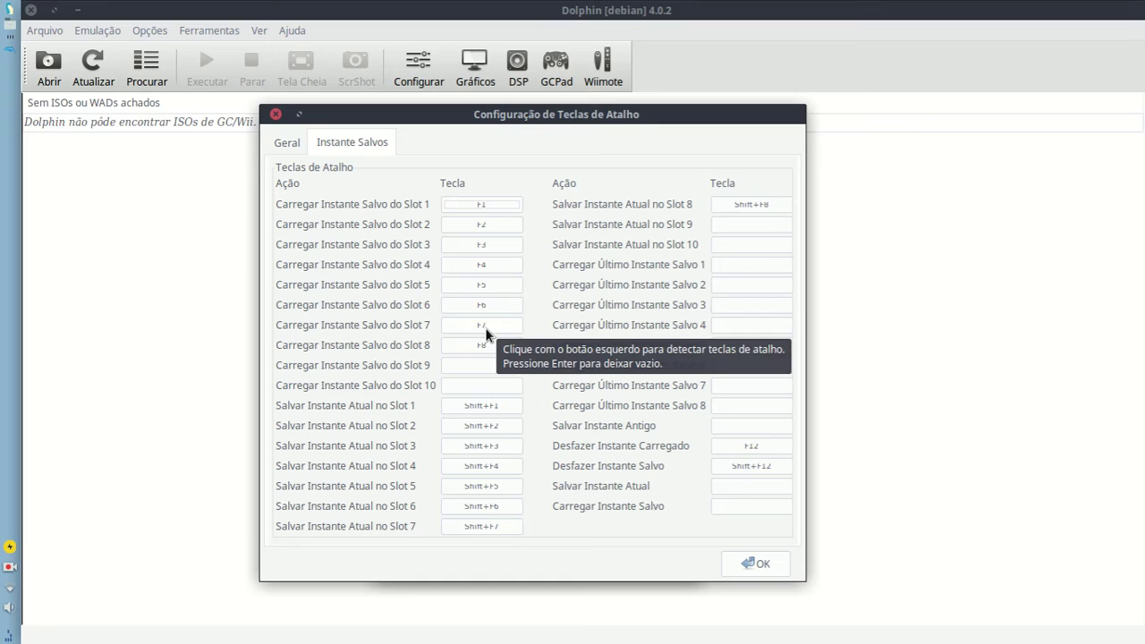
click(750, 563)
- Show the audio settings, try the Pulse audio backend and switch it back to ALSA
click(503, 182)
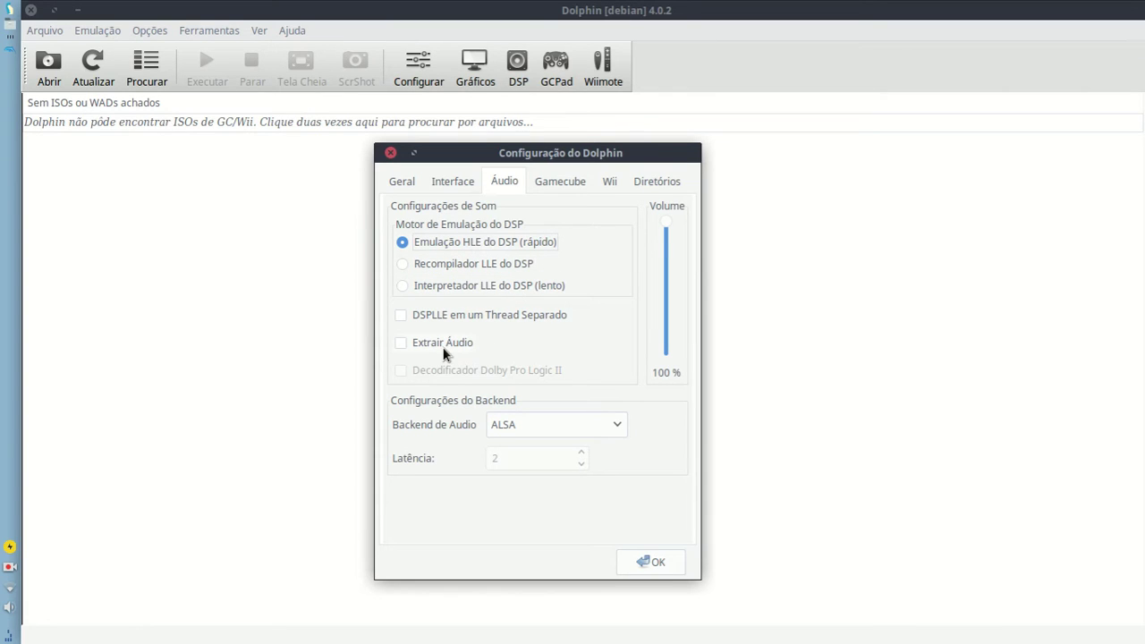
click(619, 427)
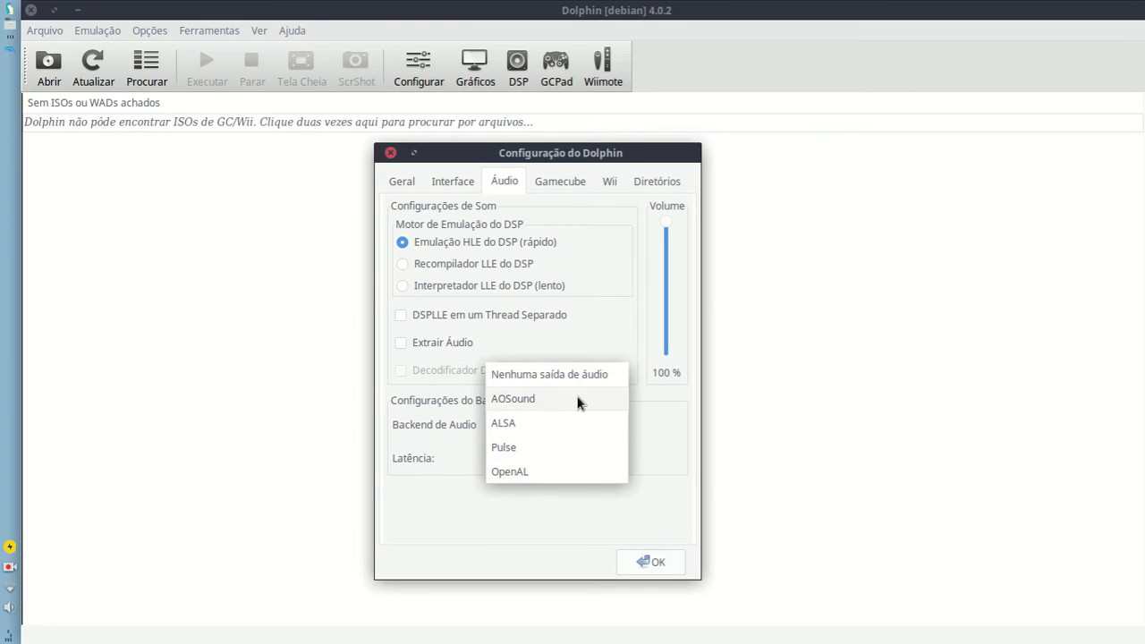
click(568, 447)
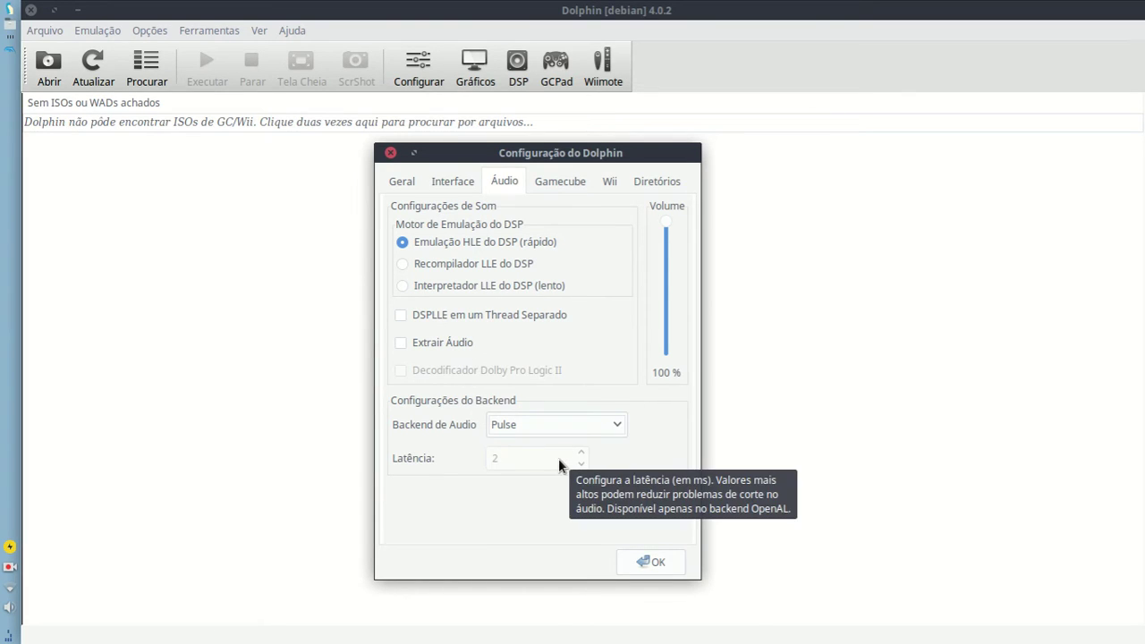
click(598, 430)
click(550, 403)
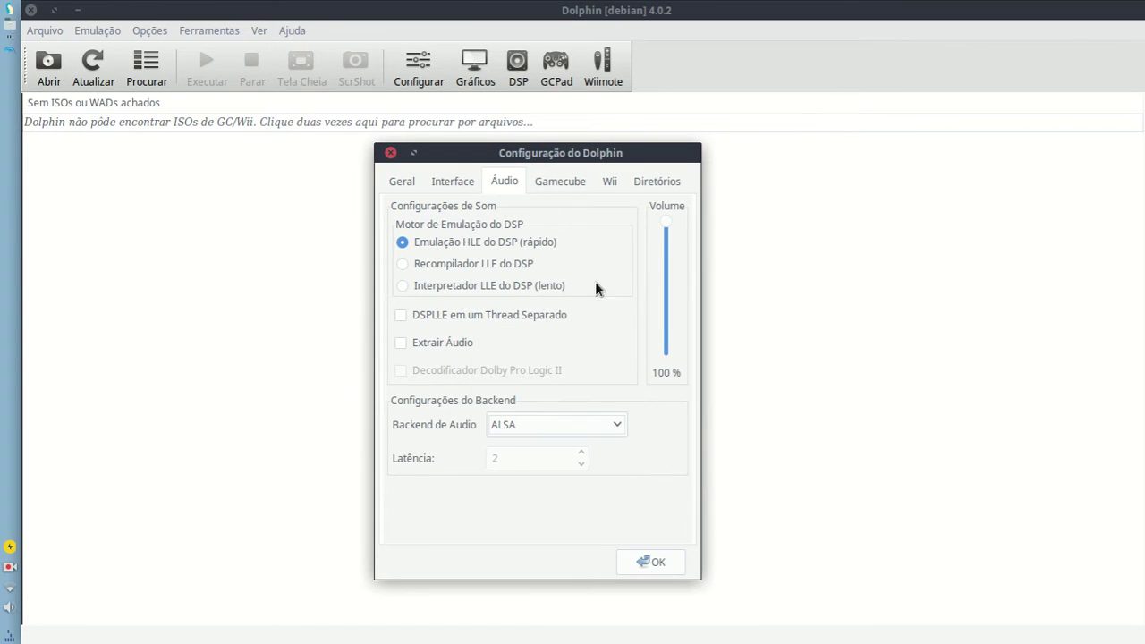
- Show the Gamecube settings and browse the Idioma do Sistema and Slot A choices, keeping Inglês and Cartão de memoria
click(560, 182)
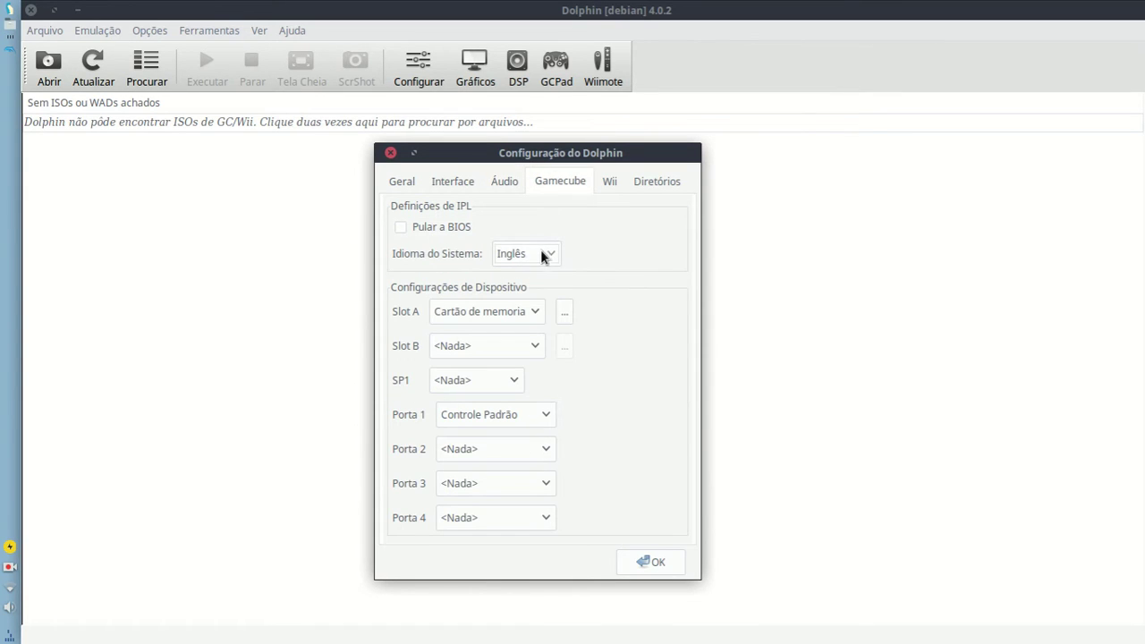
click(550, 255)
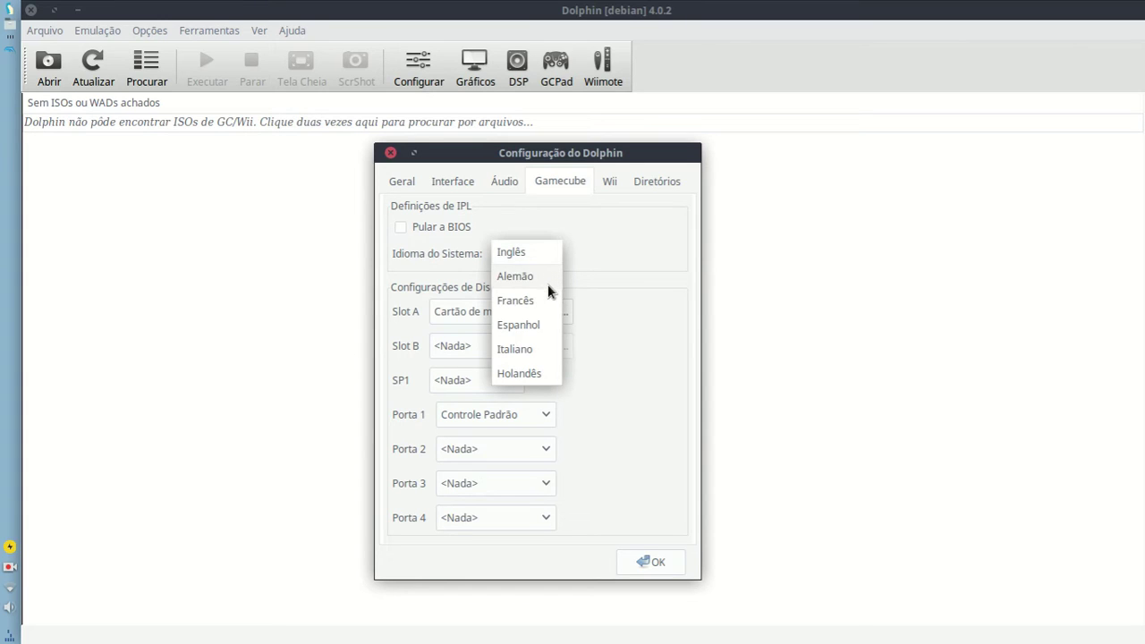
click(612, 333)
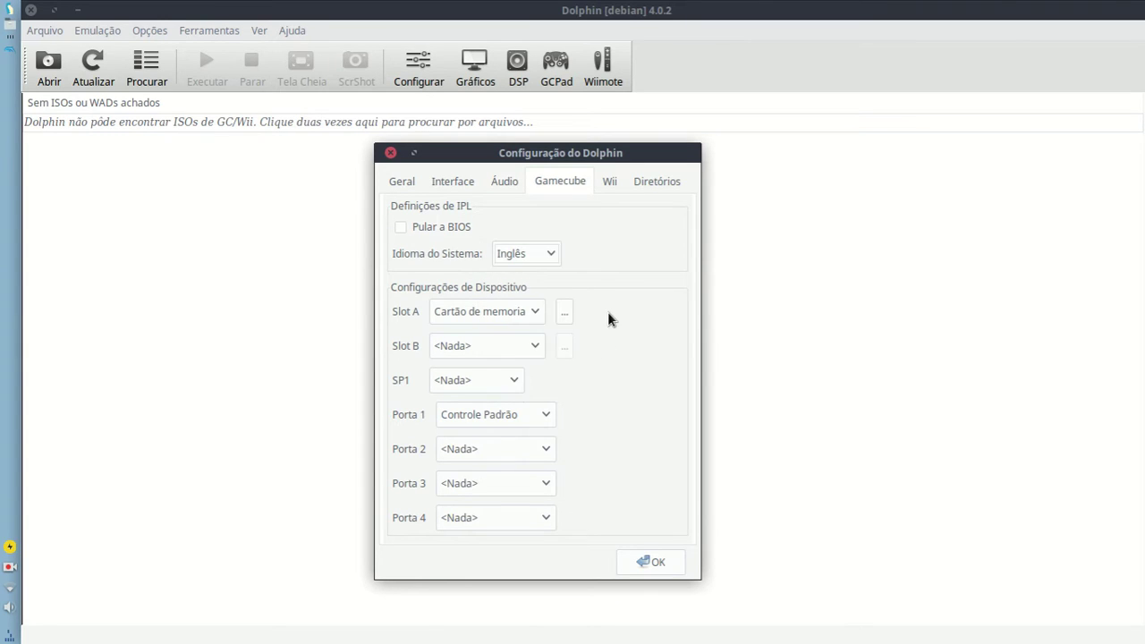
click(536, 313)
click(512, 311)
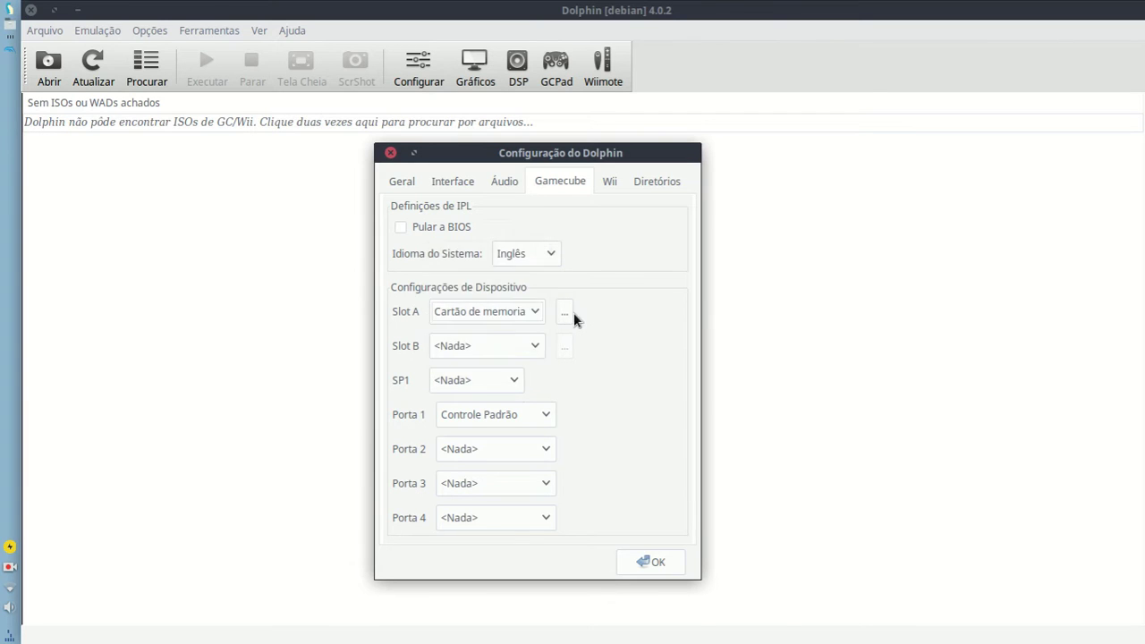
- Browse the folders for the Slot A memory card file without choosing one, and review the Porta 1 controller choices
click(565, 312)
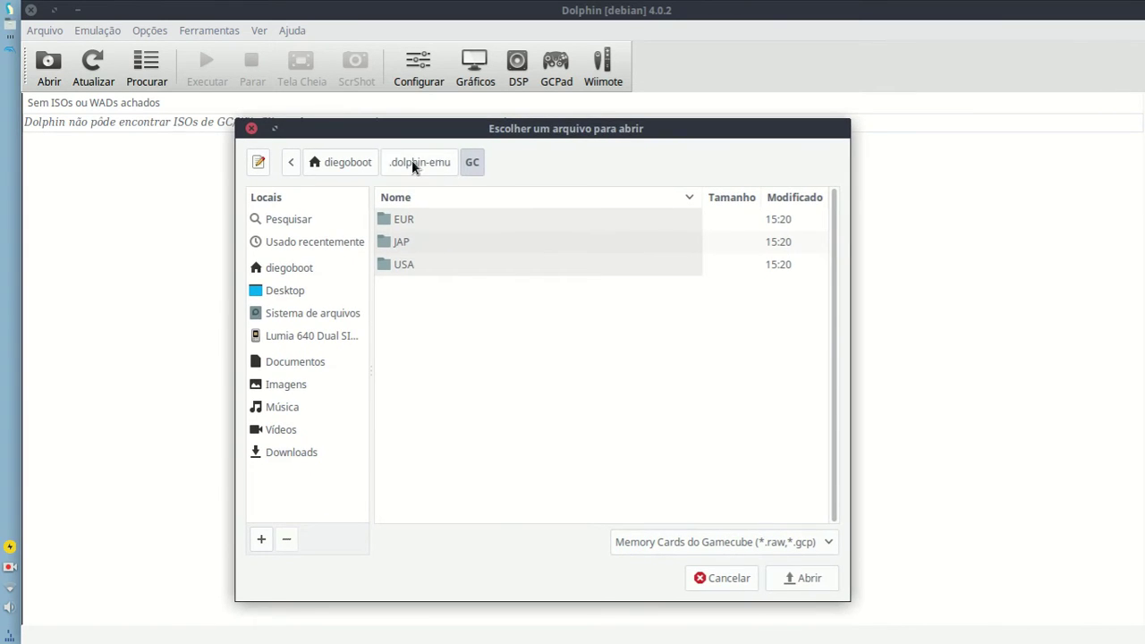
click(416, 163)
click(348, 162)
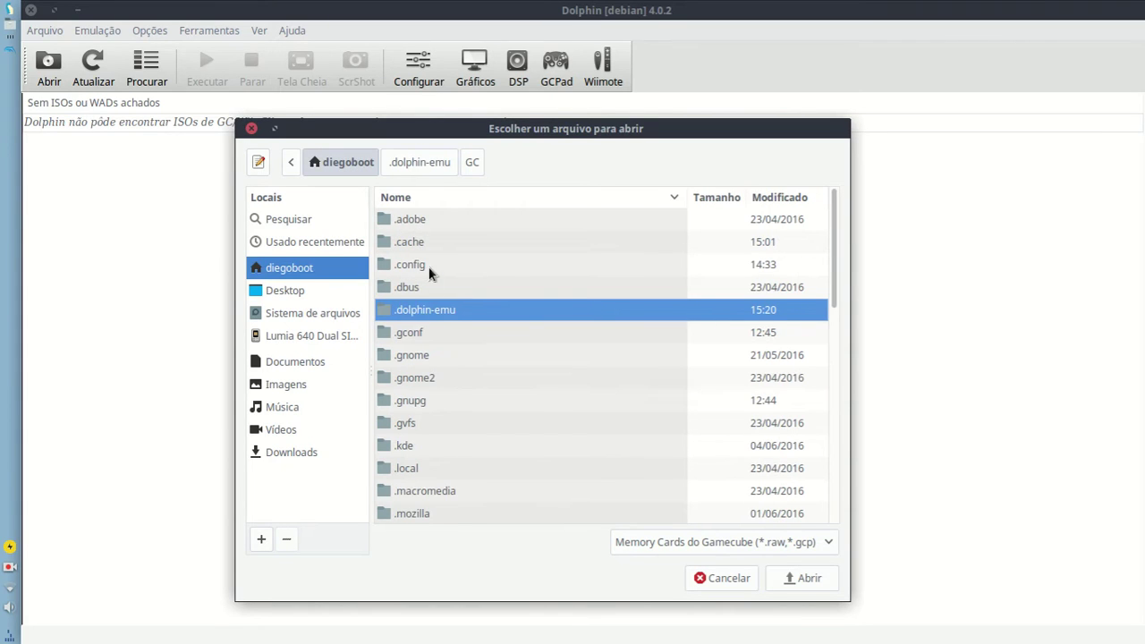
click(721, 579)
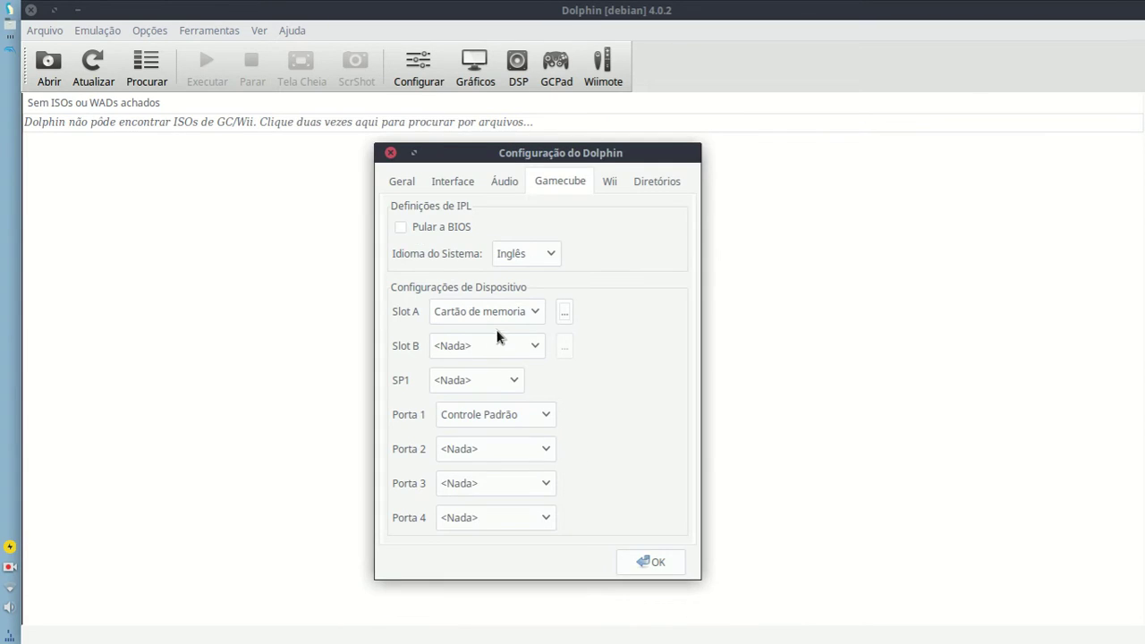
click(545, 414)
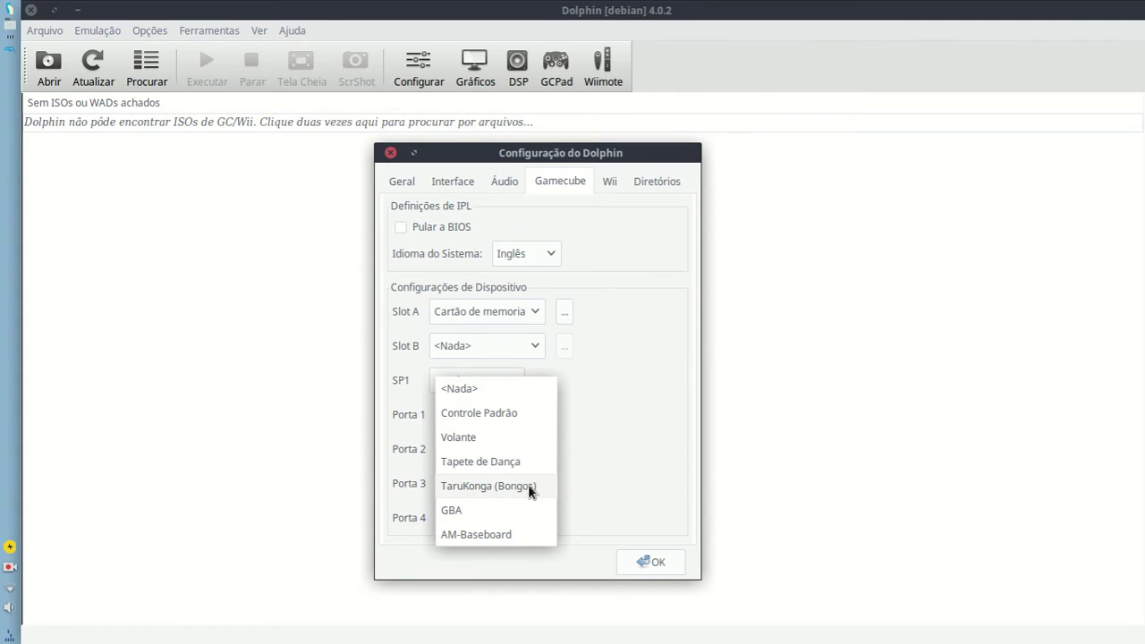
click(604, 522)
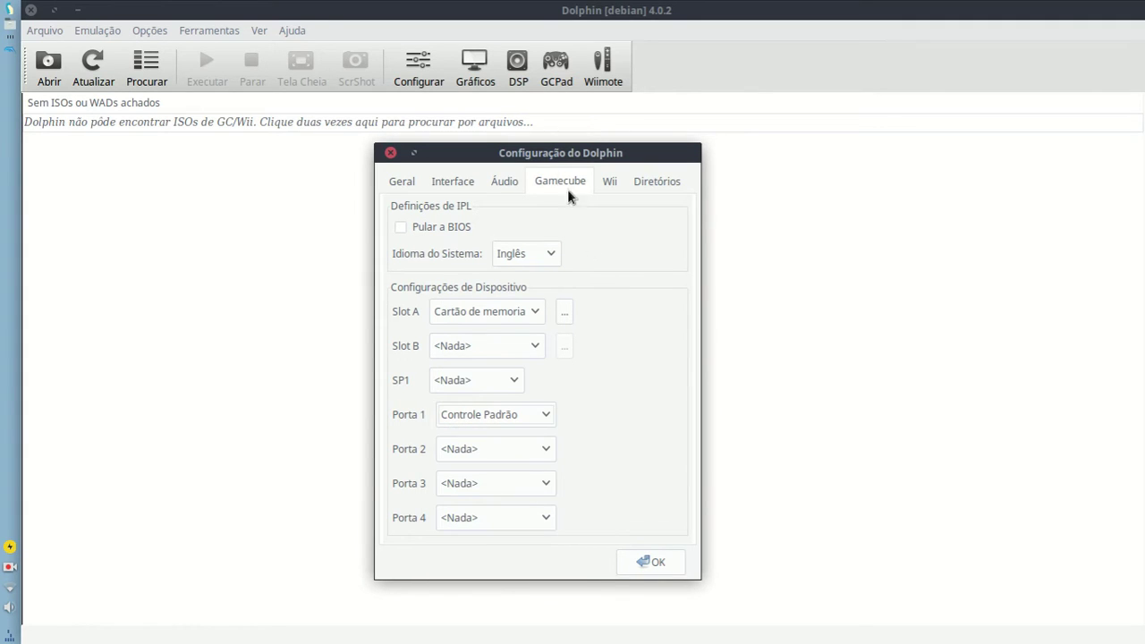
- Show the Wii settings and browse the Proporção and Idioma do Sistema choices, keeping 16:9 and Inglês
click(610, 182)
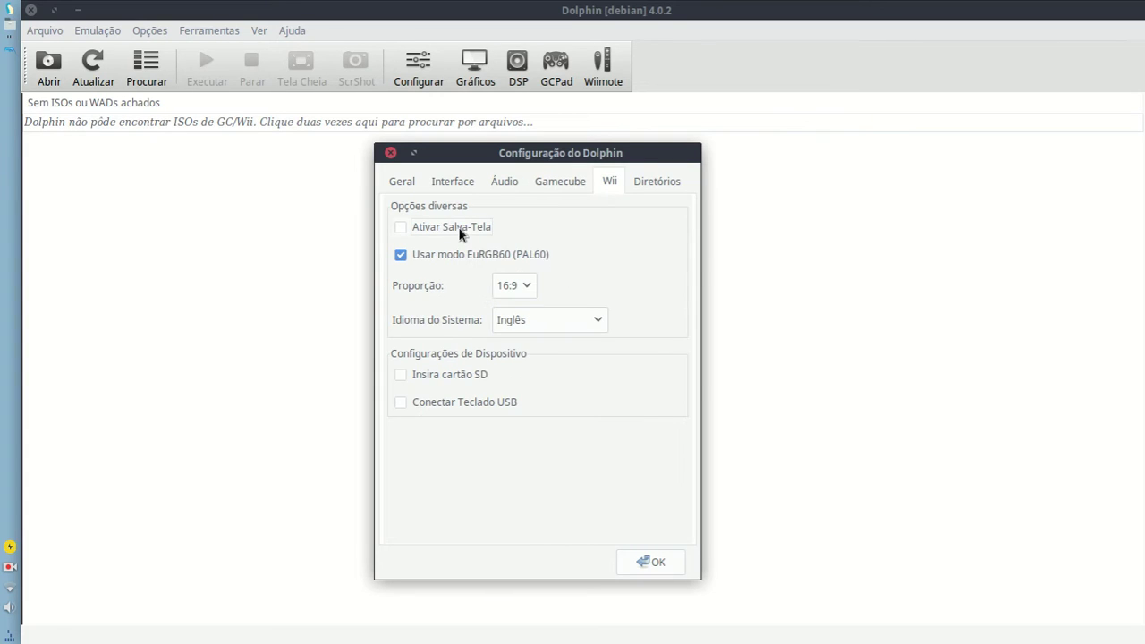
click(511, 286)
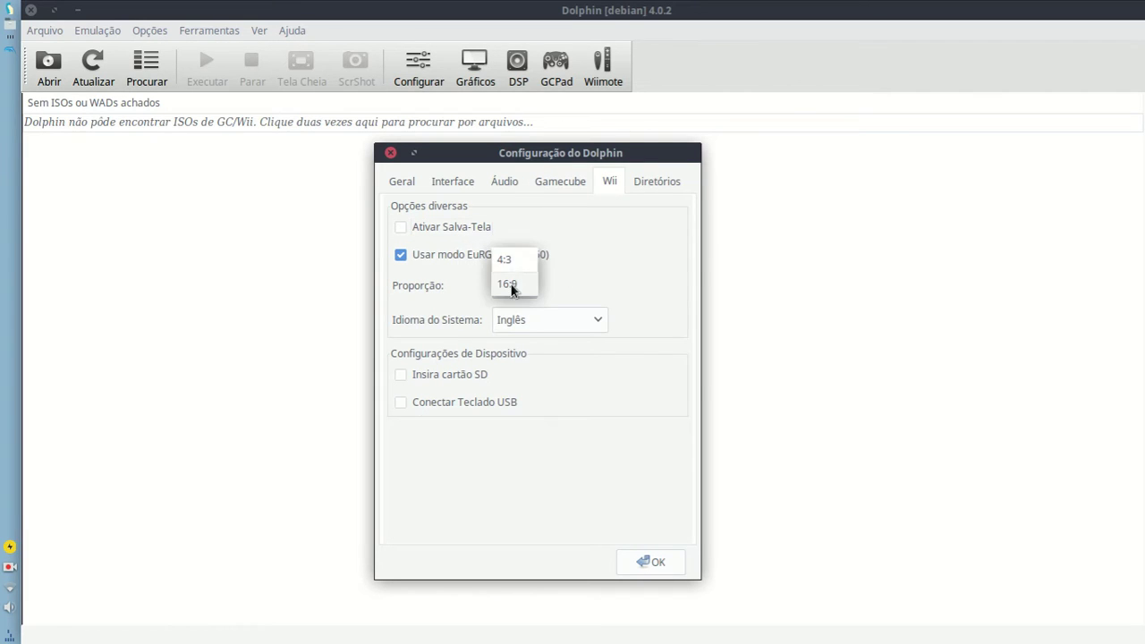
click(563, 291)
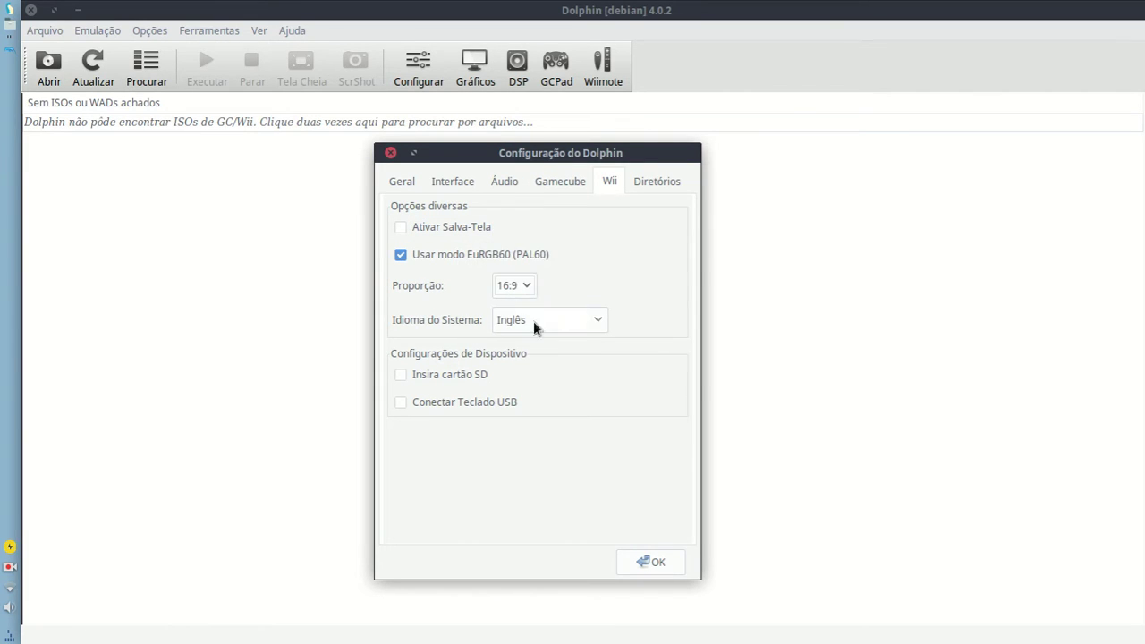
click(588, 324)
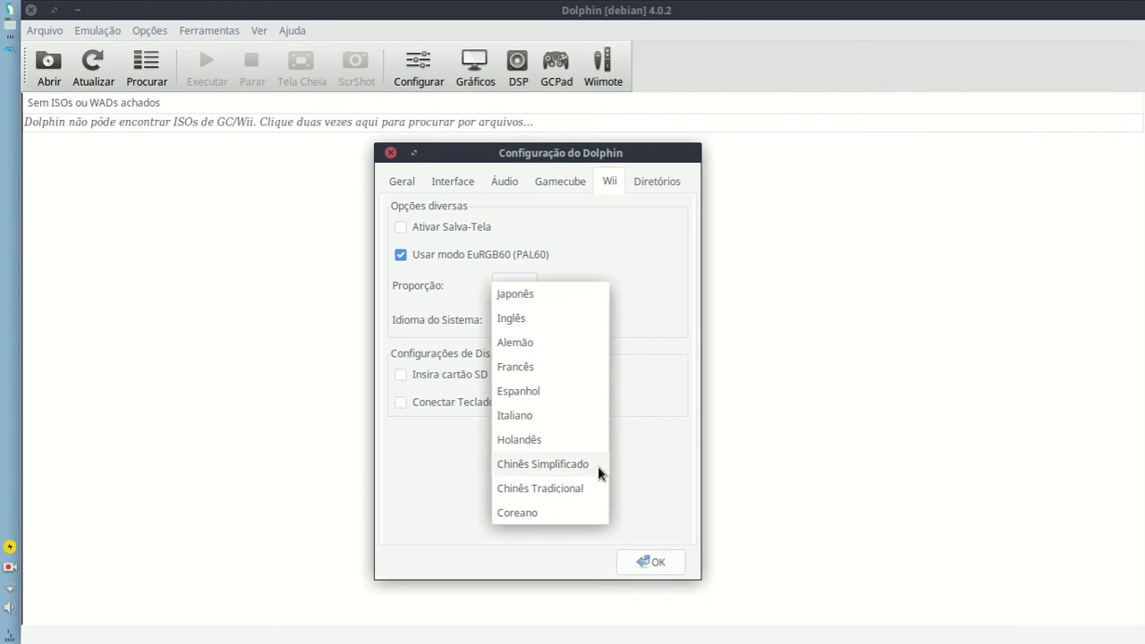
- Try the Insira cartão SD and Conectar Teclado USB options for the Wii, leaving both off
click(454, 374)
click(471, 376)
click(457, 402)
click(478, 404)
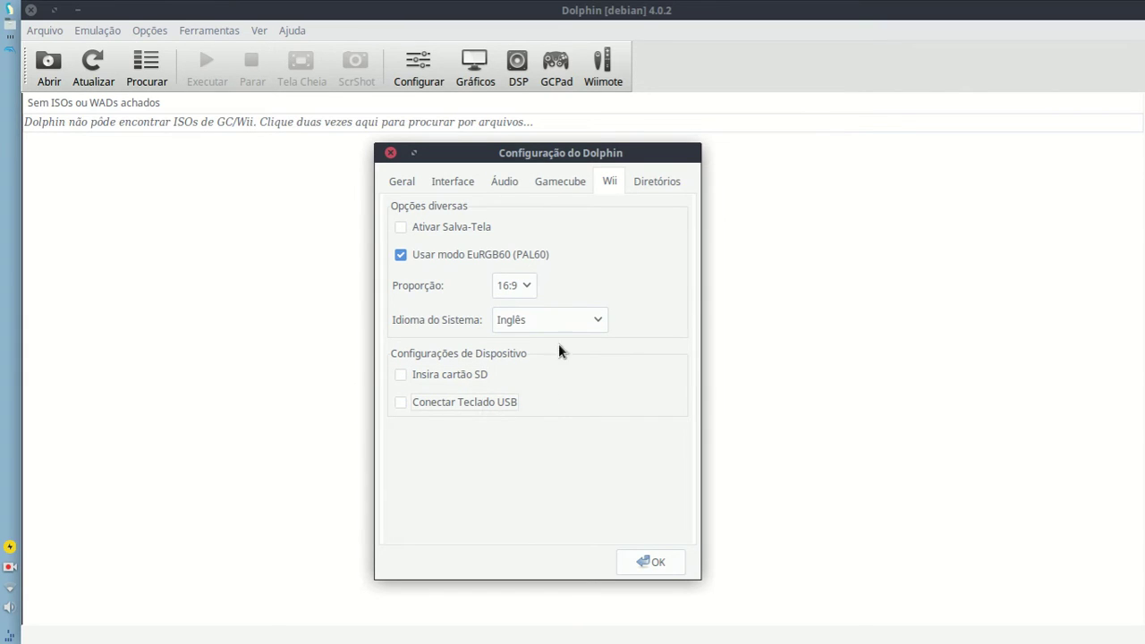
- Show the directory settings, add the home folder to the ISO directories and remove it again
click(654, 182)
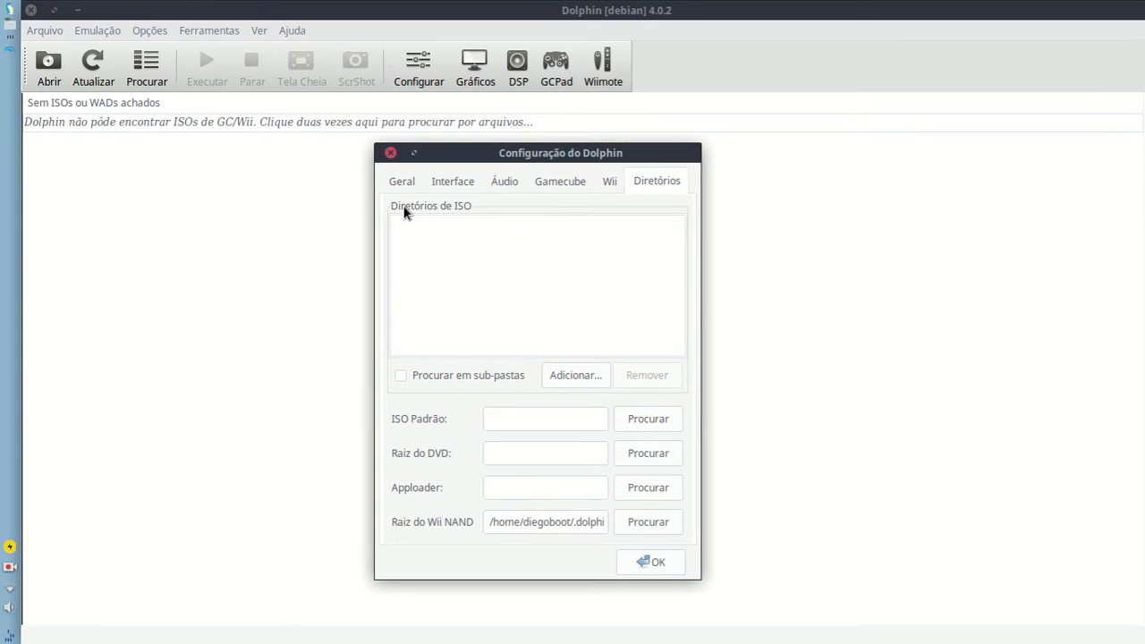
click(566, 376)
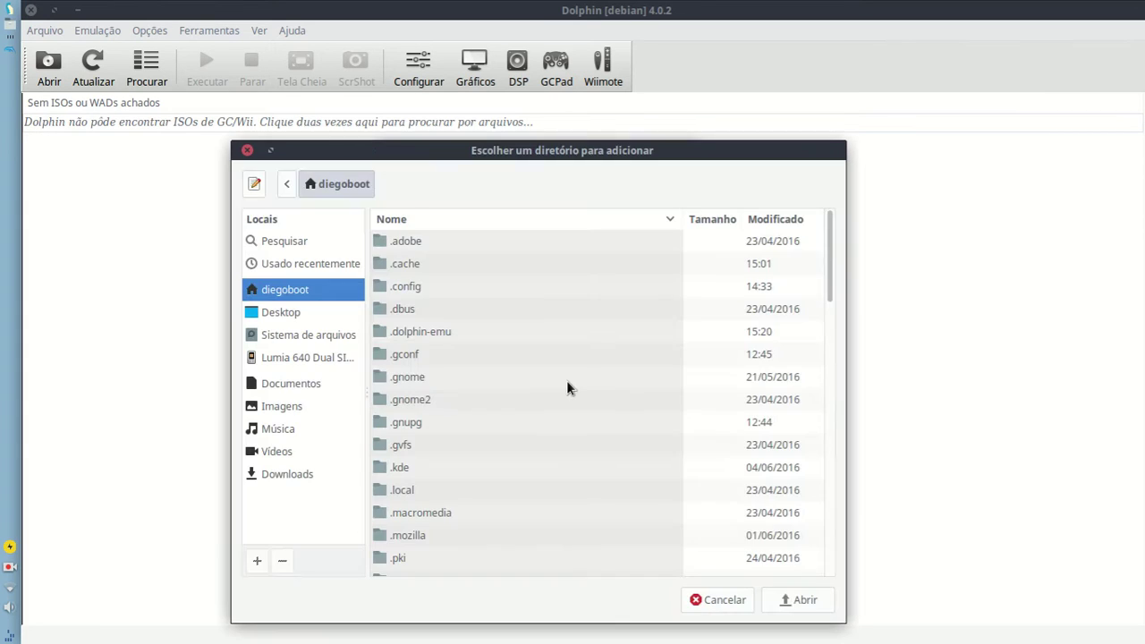
click(760, 583)
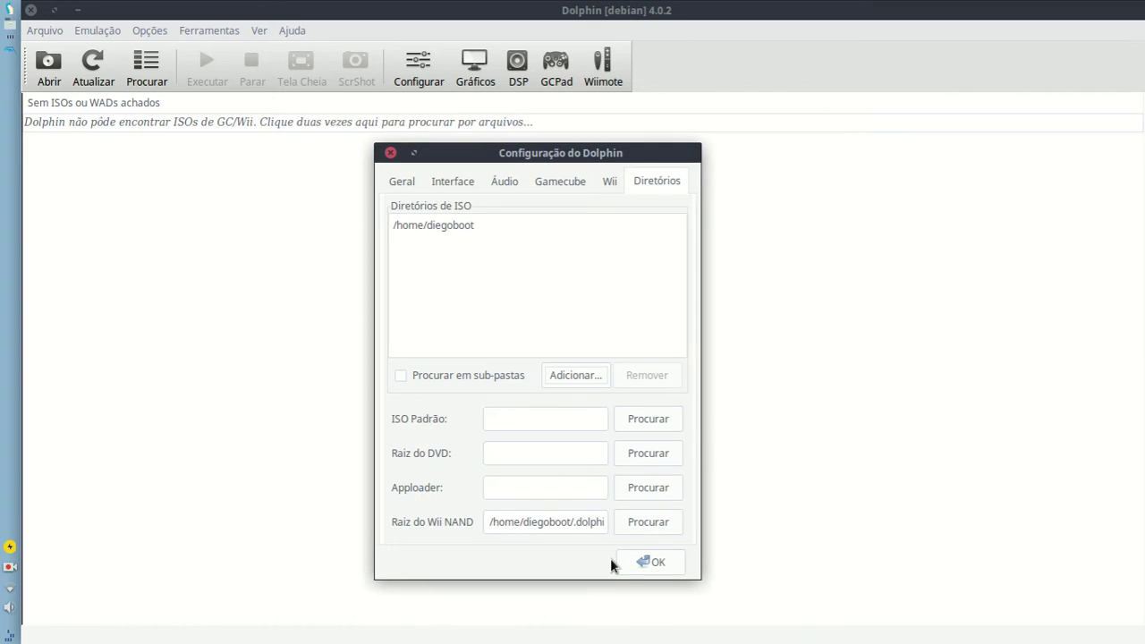
click(431, 227)
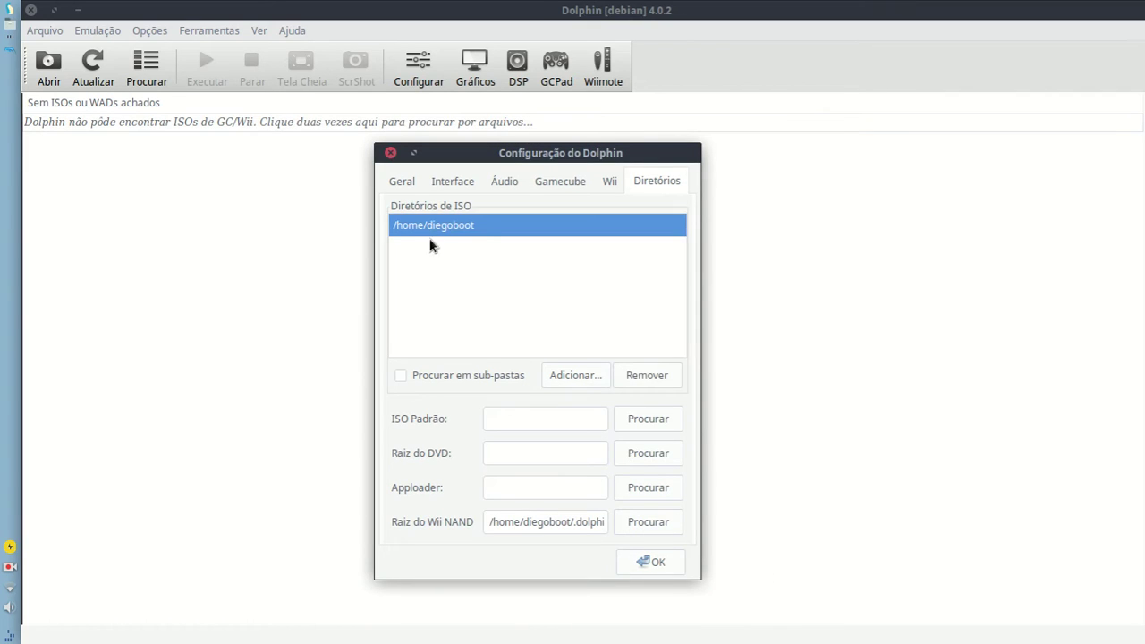
click(632, 380)
- Browse the home folder for a default ISO and cancel without choosing a file
click(646, 419)
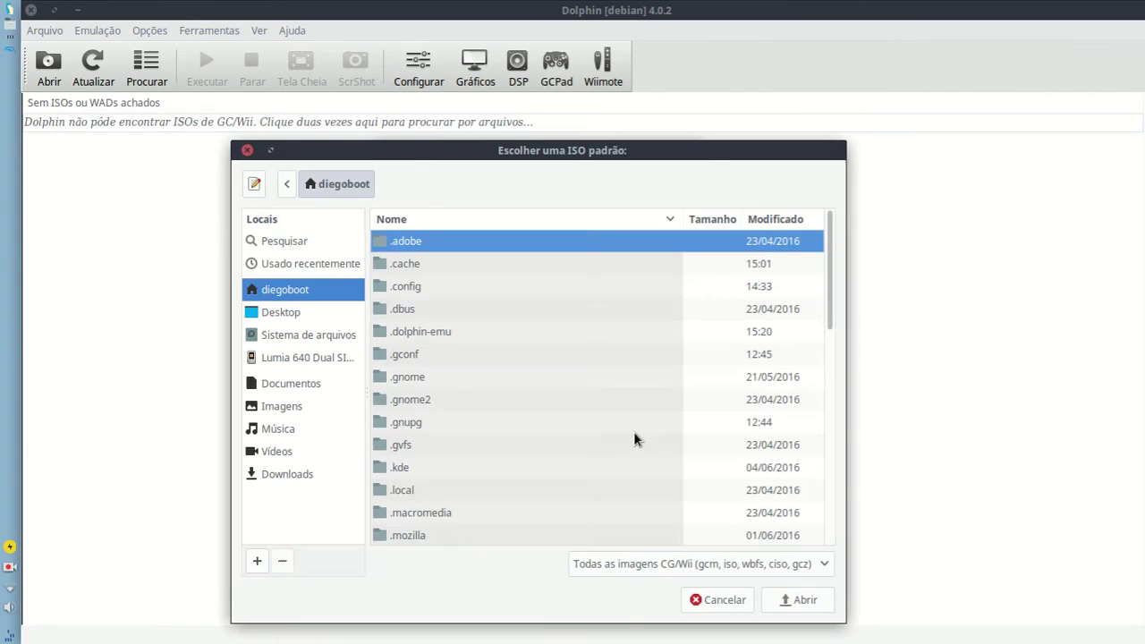
scroll(428, 368, down, 7)
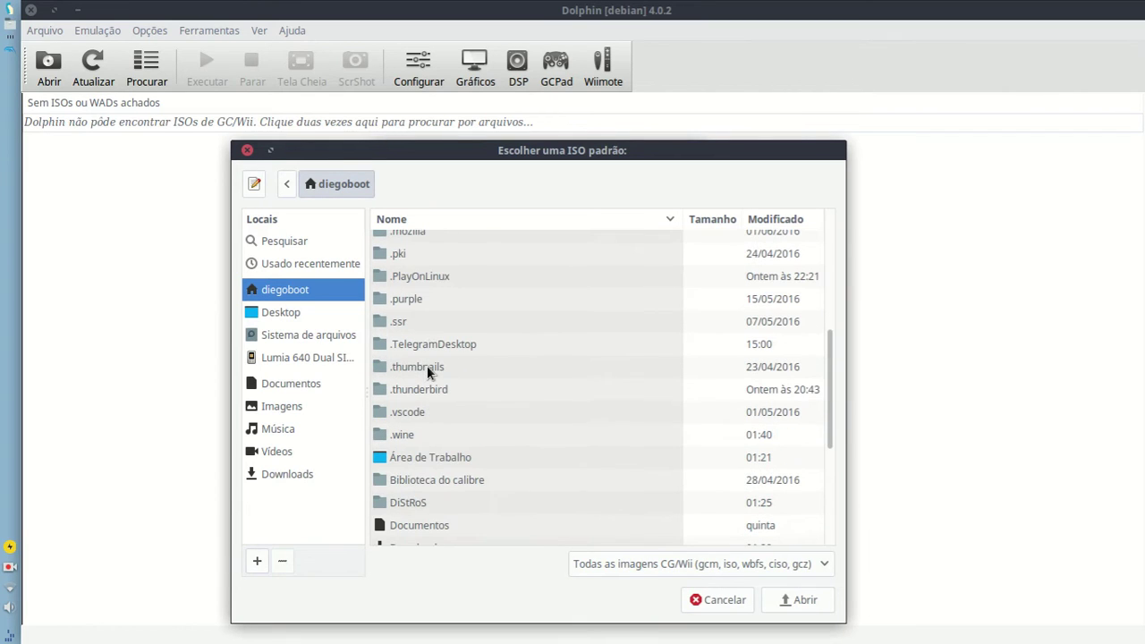
scroll(422, 321, down, 5)
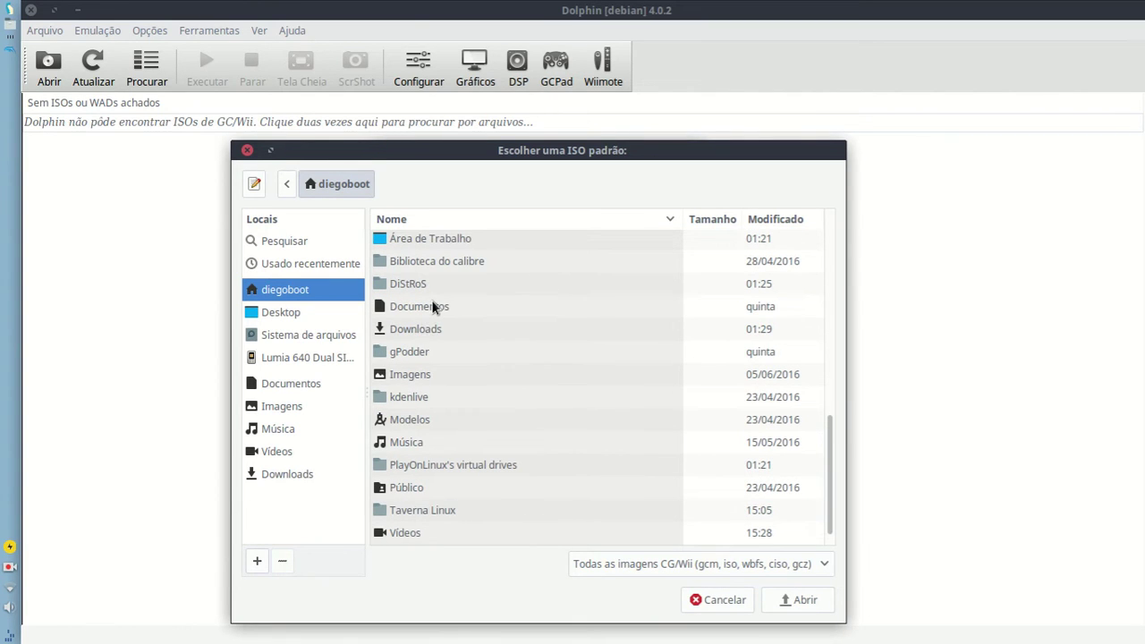
click(719, 600)
- Examine the Raiz do Wii NAND path and its folder without changing it, and accept the Dolphin configuration
click(506, 453)
click(558, 529)
drag(493, 522, 634, 522)
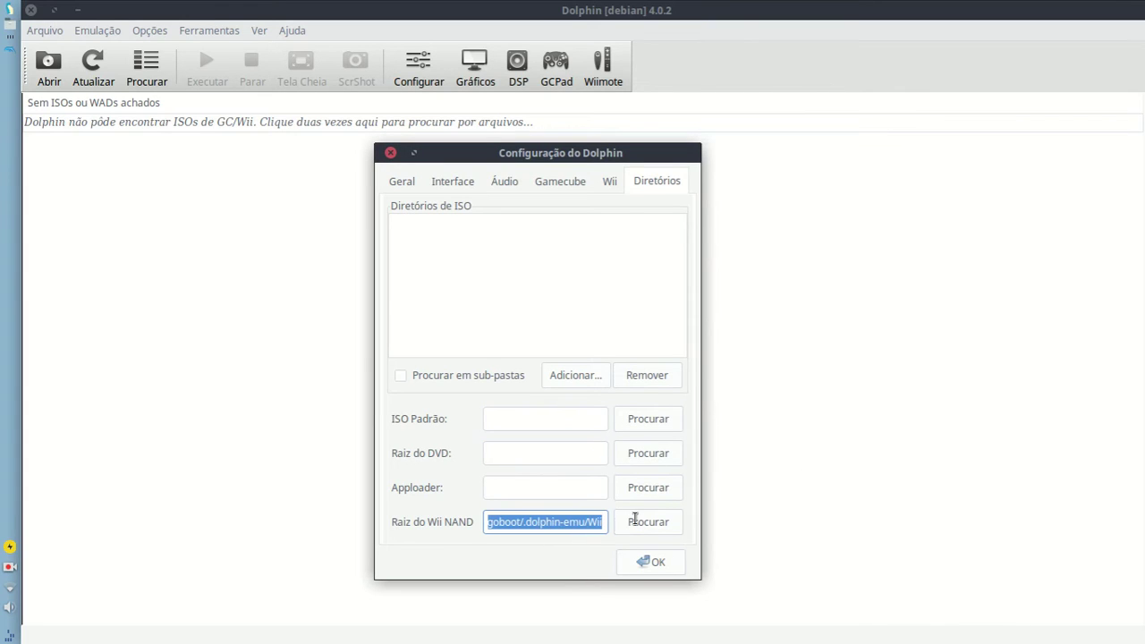
click(633, 525)
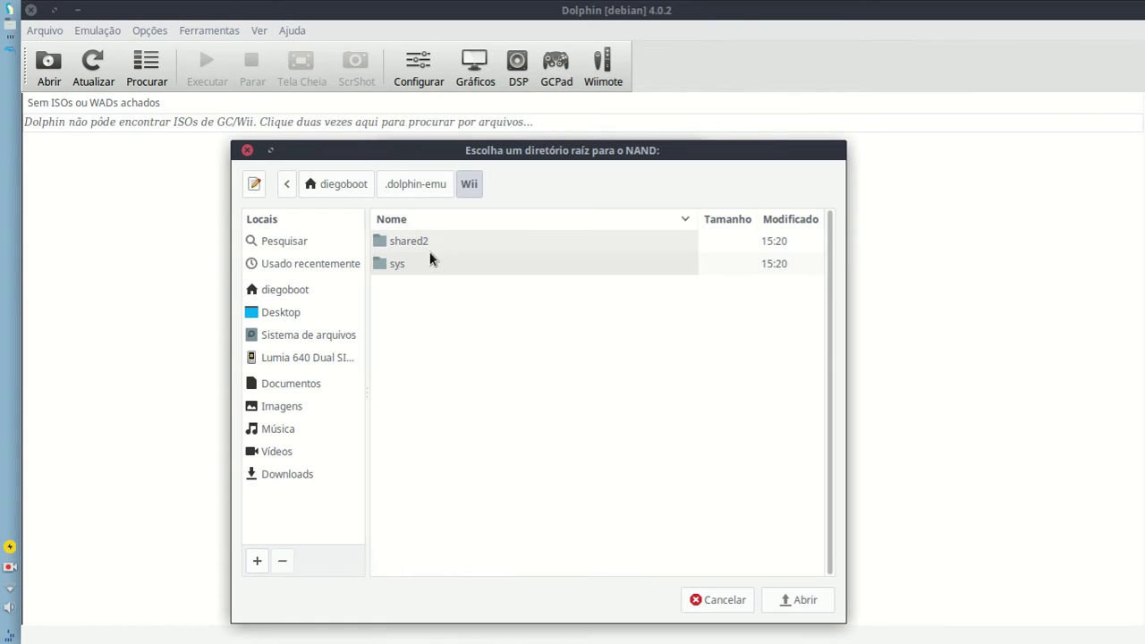
click(716, 602)
drag(604, 523, 577, 545)
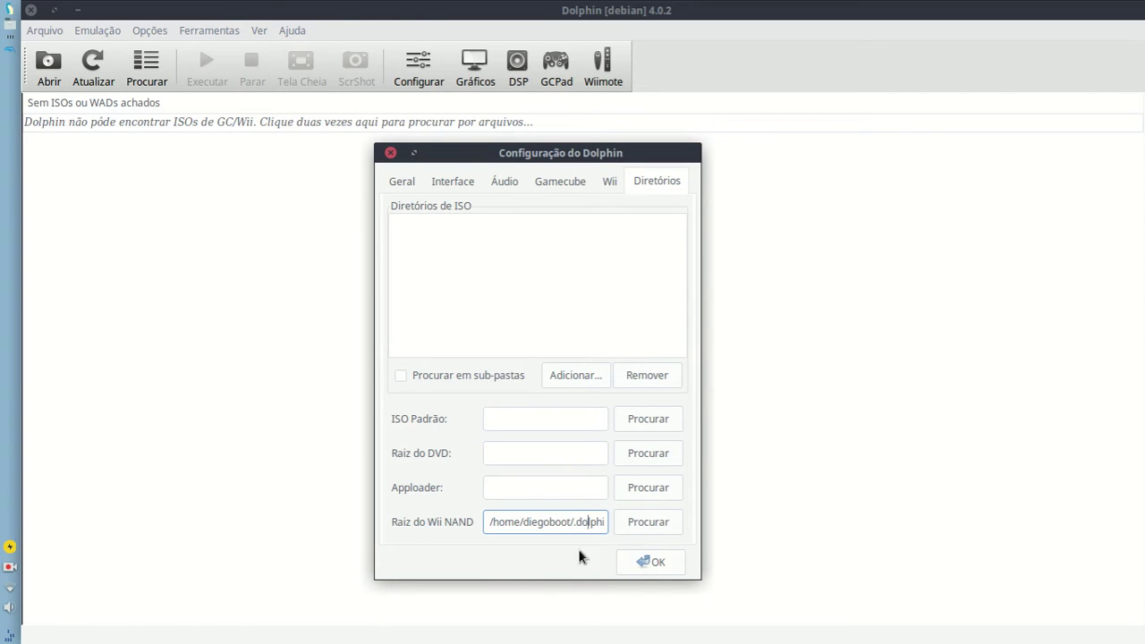
click(664, 564)
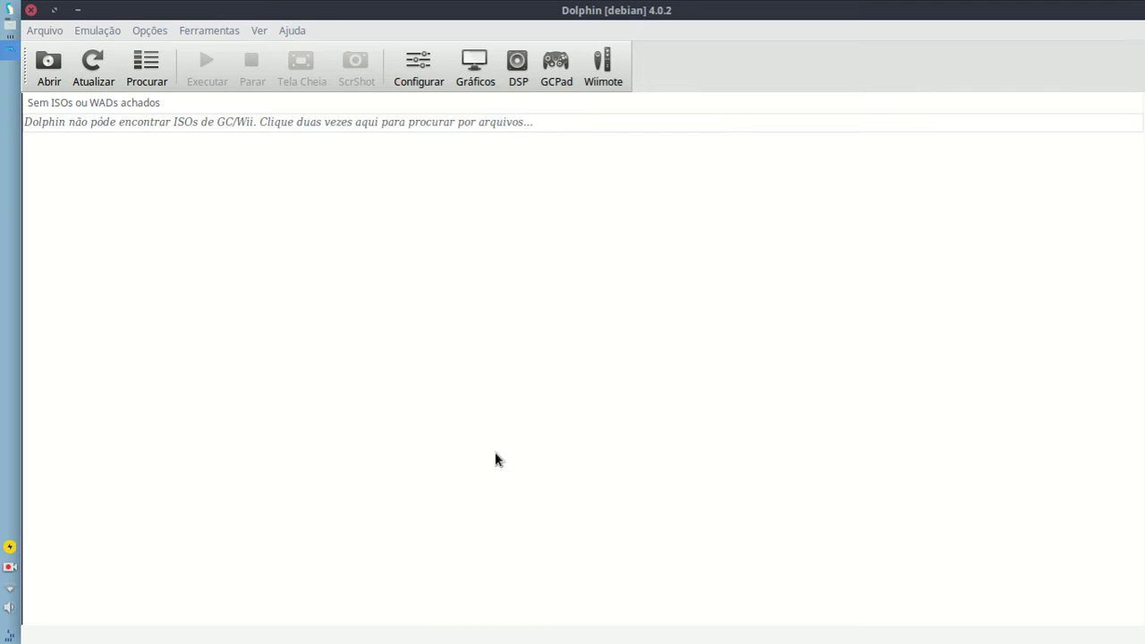
- Examine the backend and Resolução da Tela Cheia choices in the graphics settings, keeping OpenGL and Auto
click(145, 32)
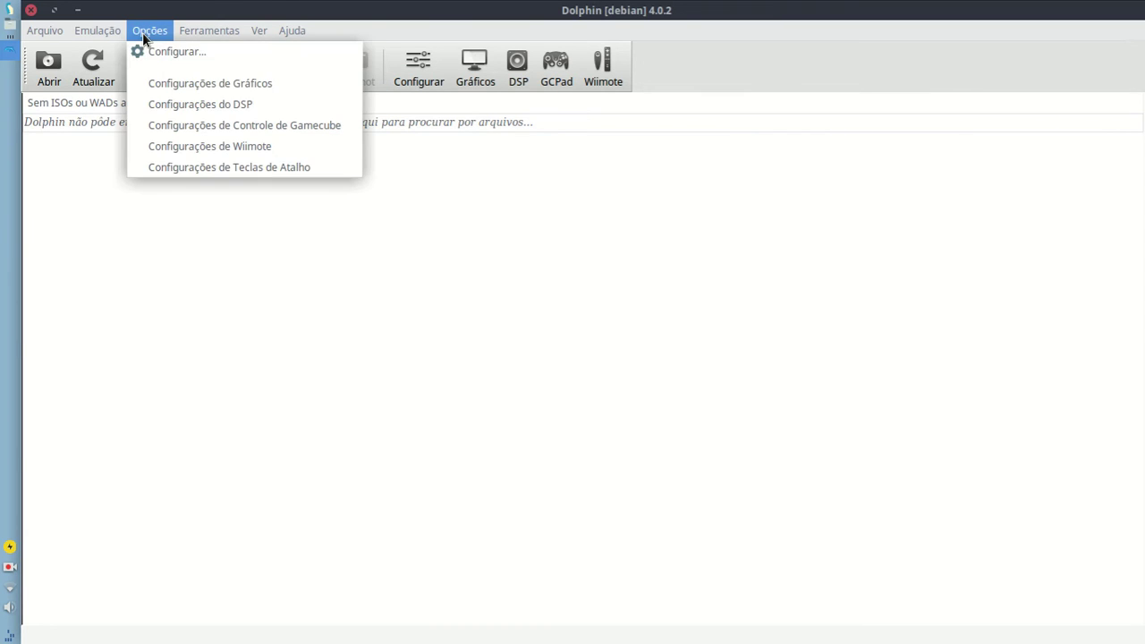
click(224, 82)
drag(457, 66, 443, 92)
click(460, 162)
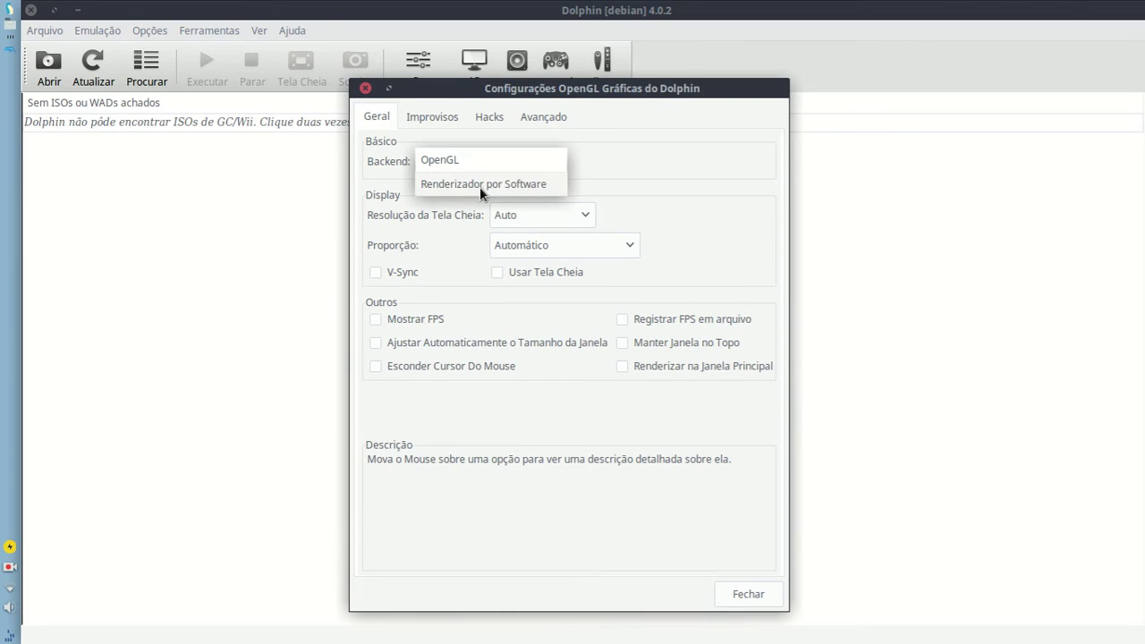
click(545, 159)
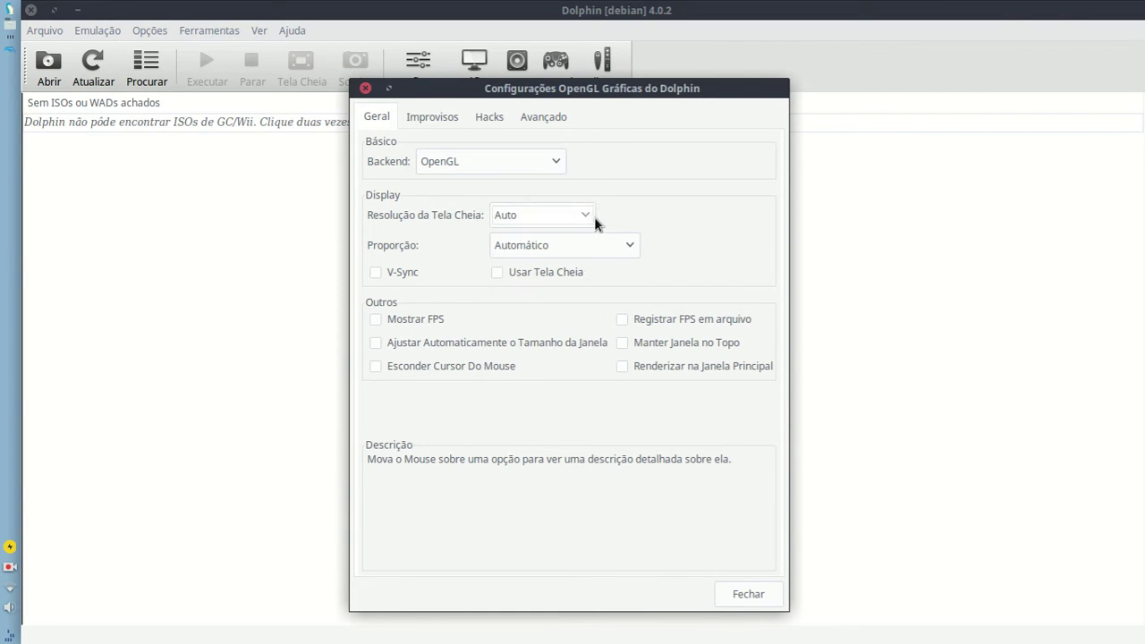
click(594, 216)
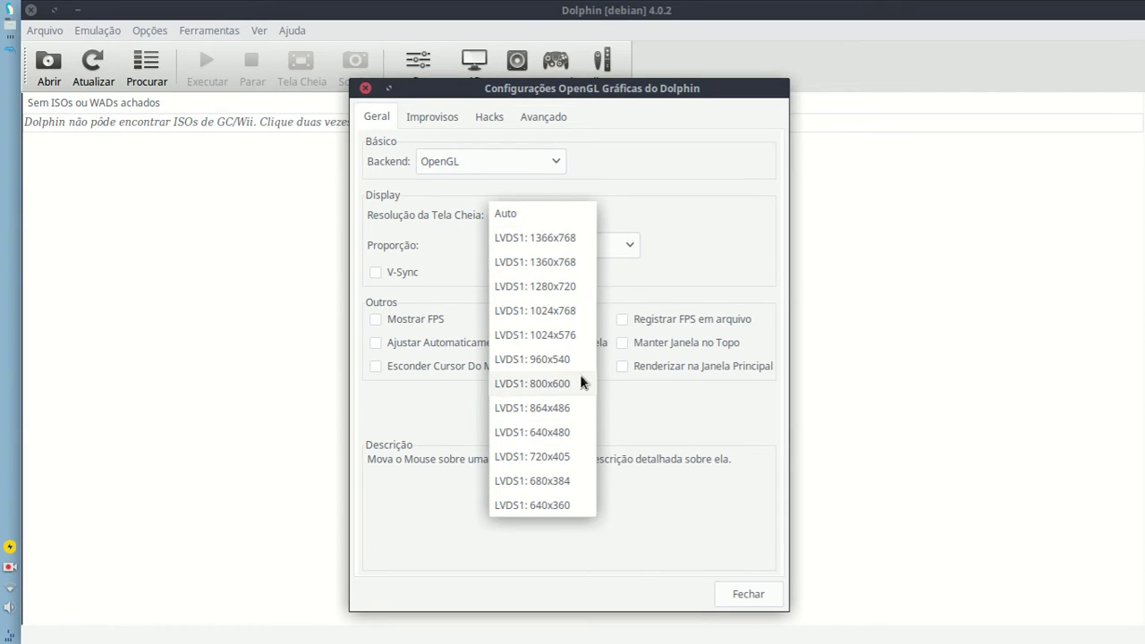
click(573, 215)
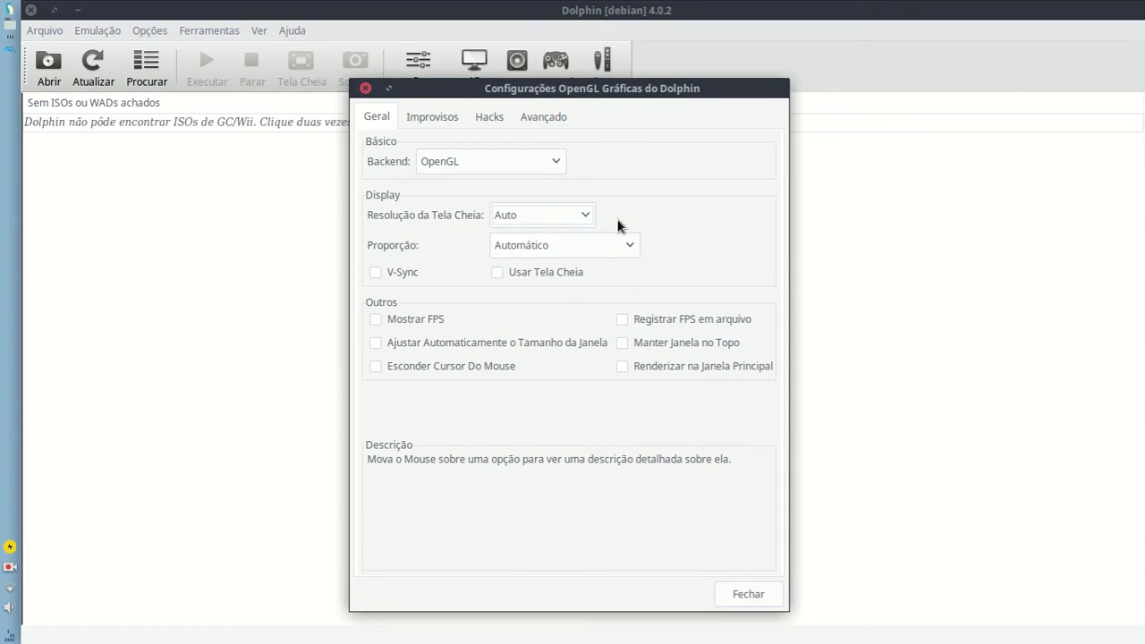
- Check the Proporção choices, keeping Automático, and turn Mostrar FPS on and off again
click(505, 249)
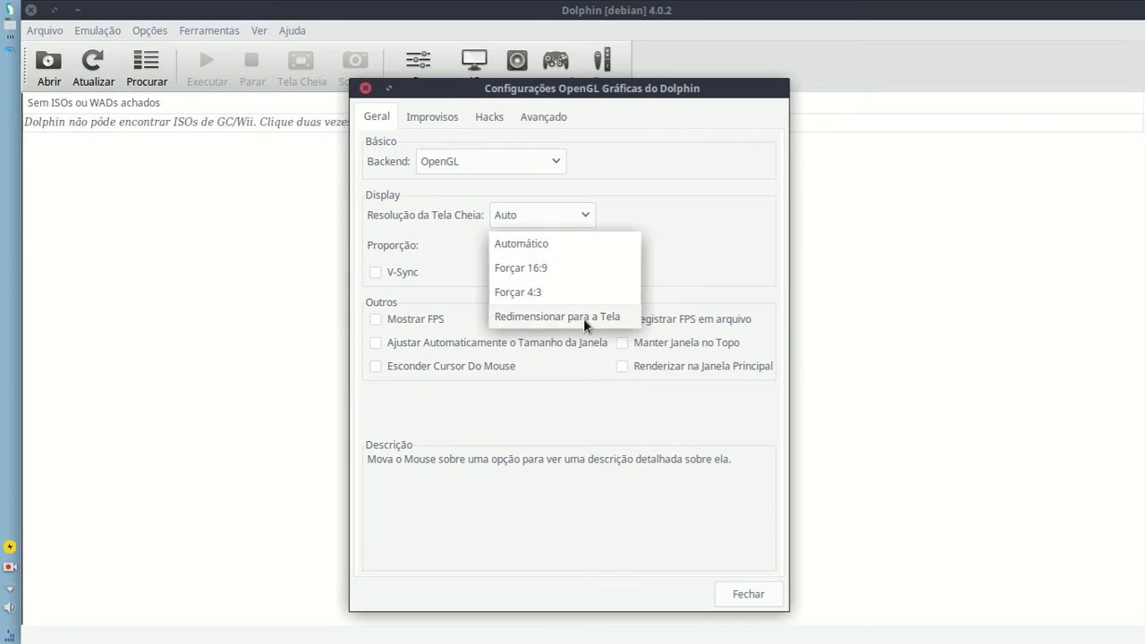
click(685, 230)
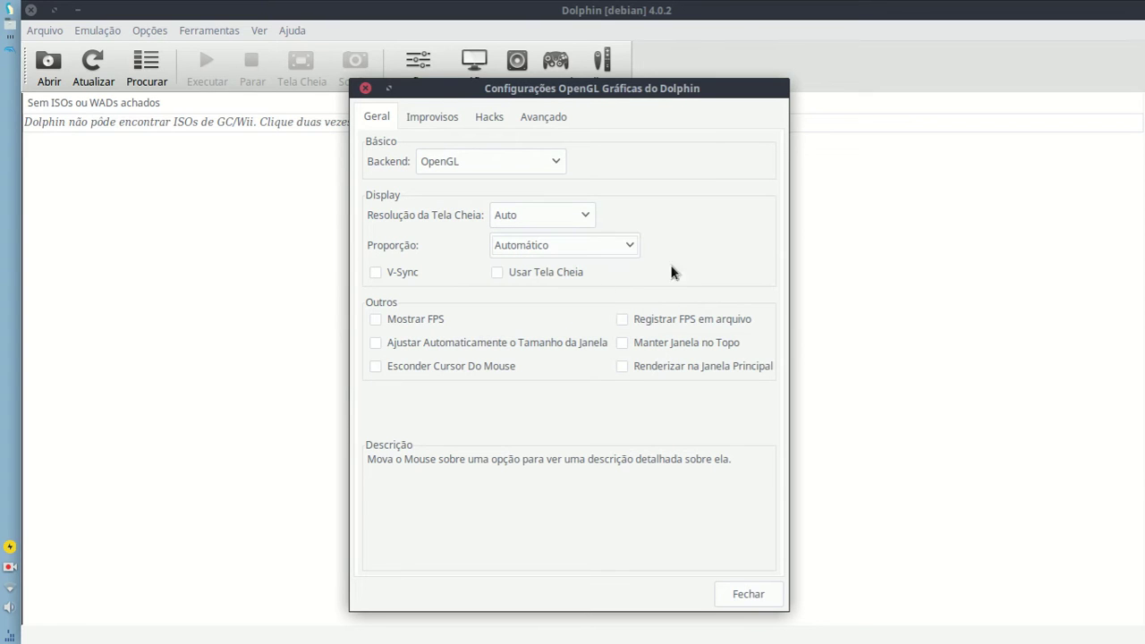
click(427, 317)
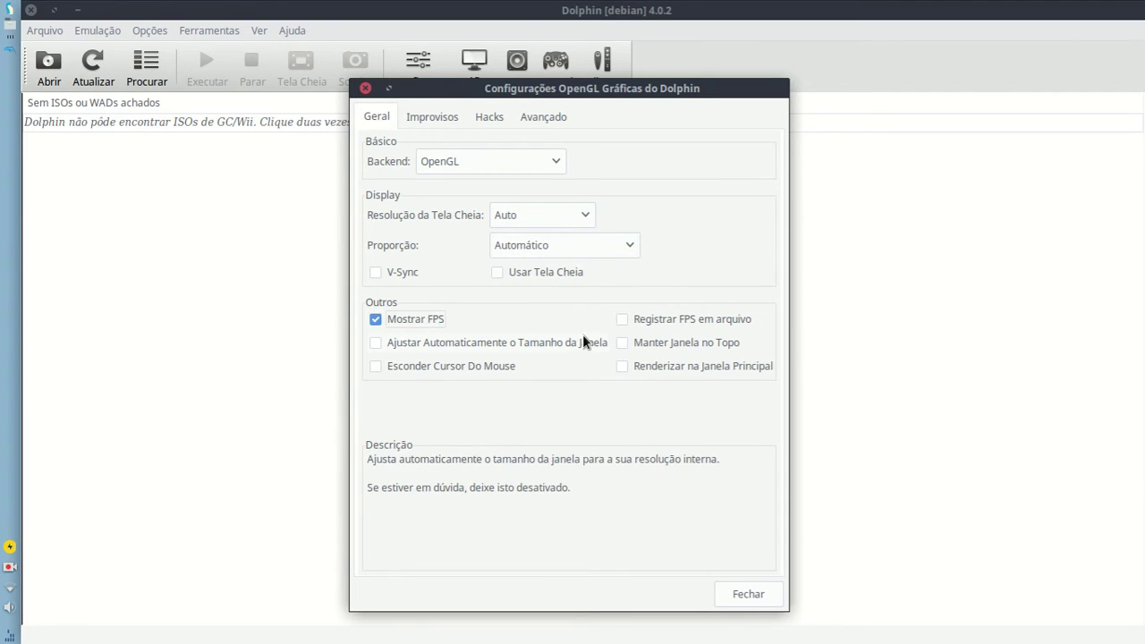
click(386, 321)
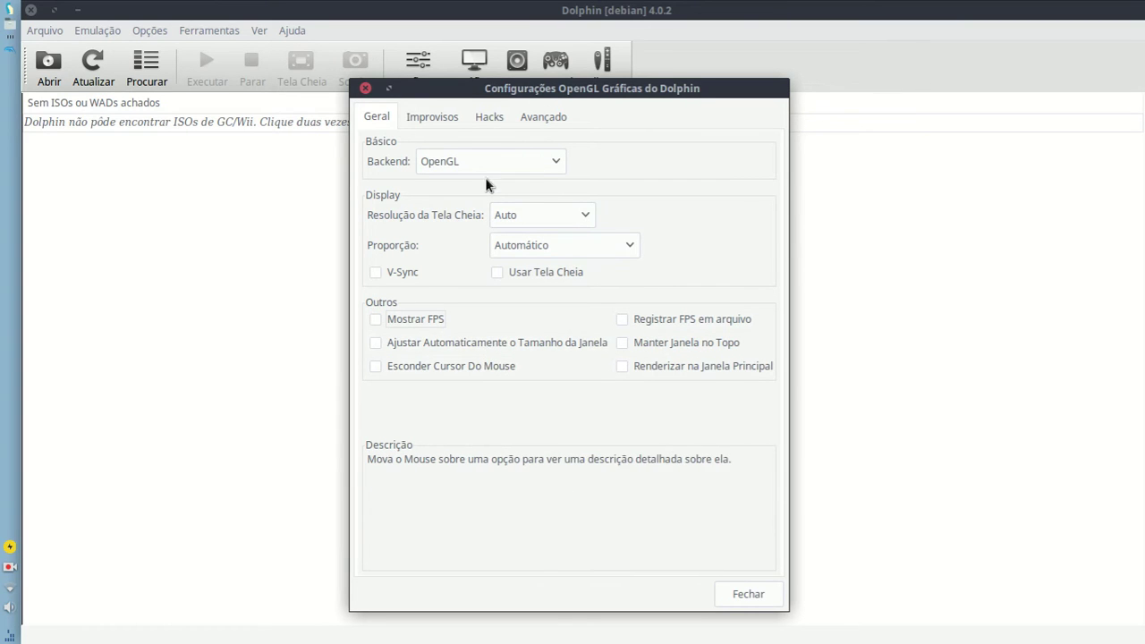
- Review the Improvisos graphics options and internal resolution choices, toggling Iluminação Por Pixels on and back off
click(433, 123)
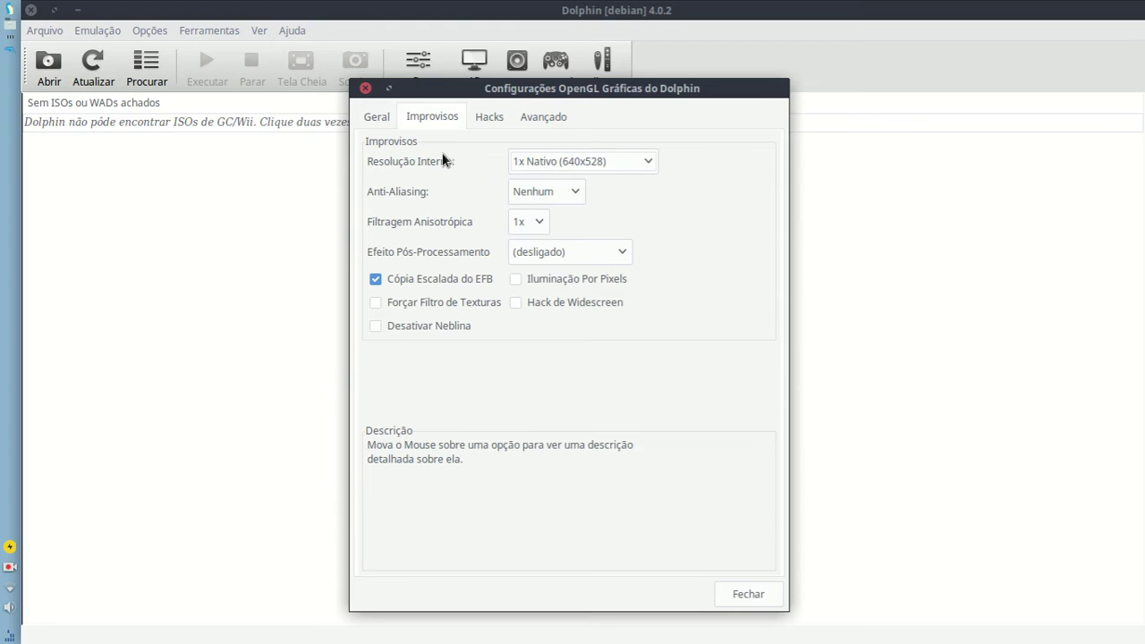
click(569, 161)
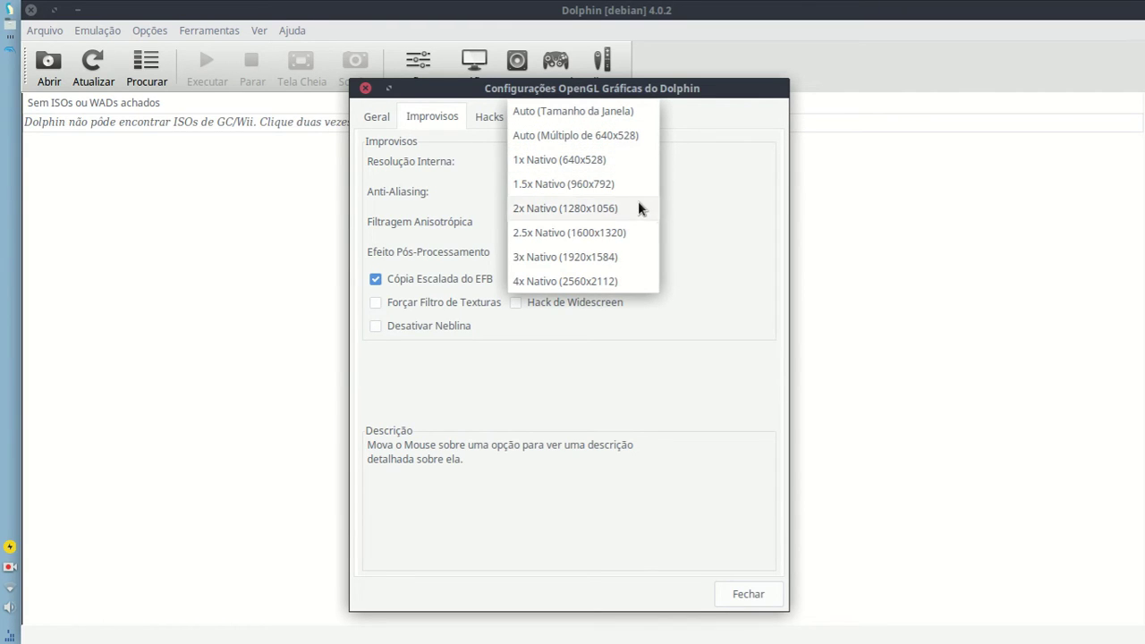
click(579, 313)
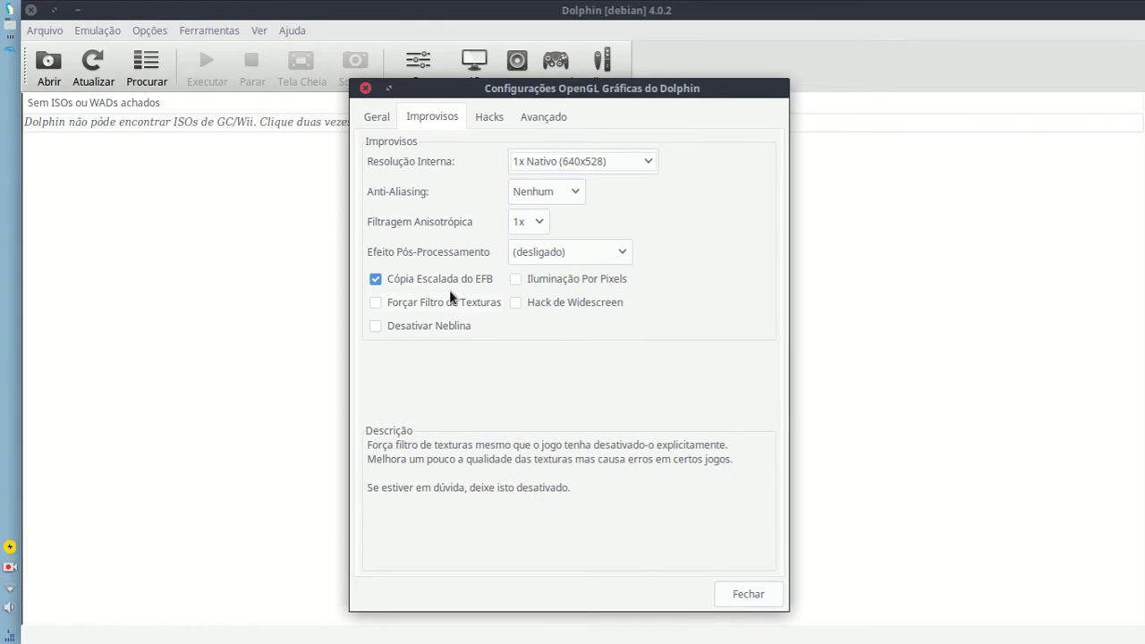
double_click(598, 283)
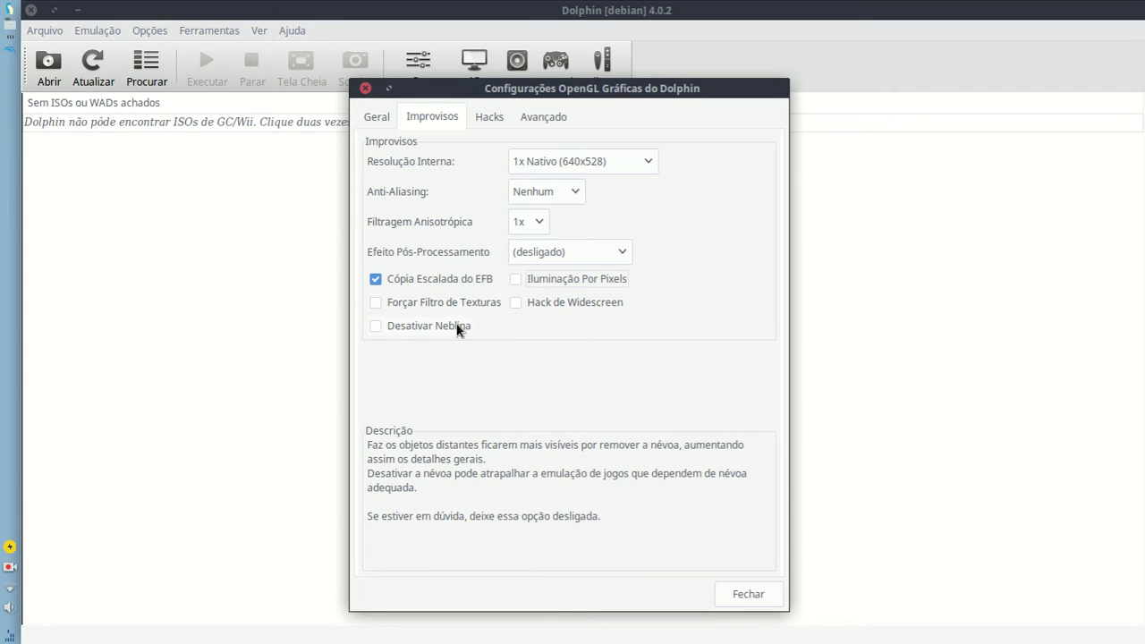
- Set the Cache de Texturas precision in the graphics hacks midway between Seguro and Rápido, and close after reviewing the advanced options
click(484, 120)
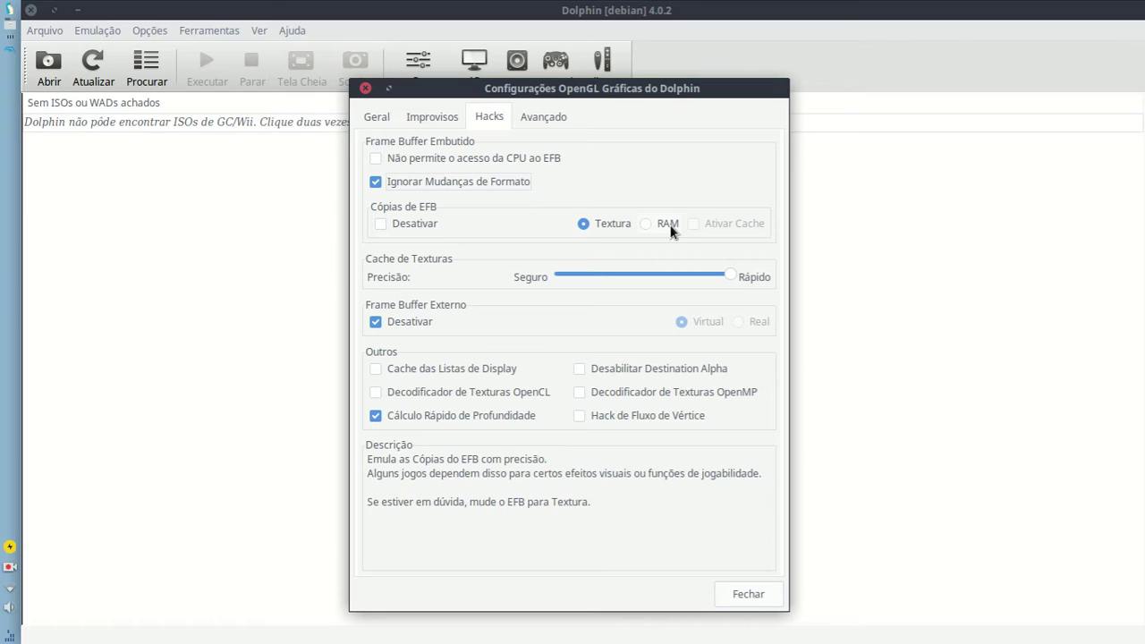
drag(706, 275, 643, 279)
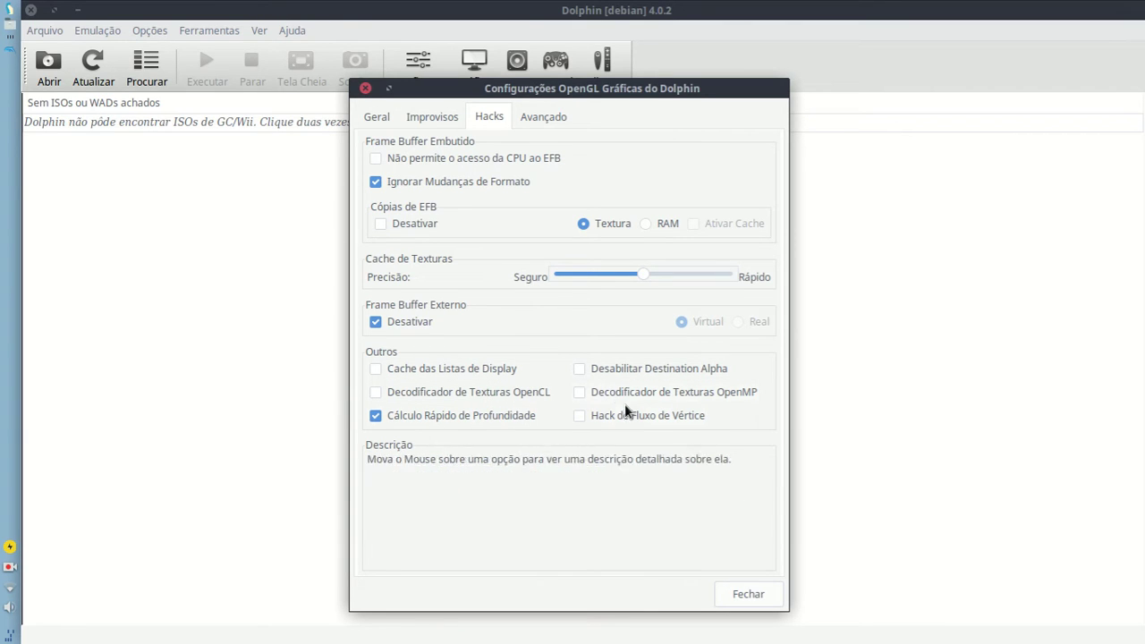
click(548, 117)
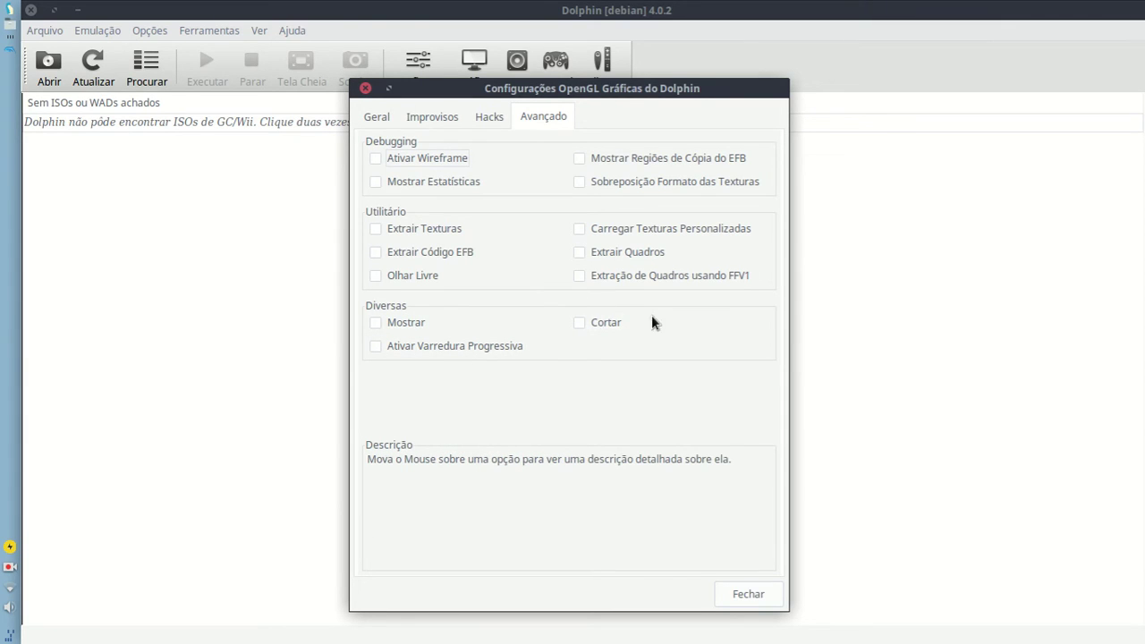
click(752, 602)
- Show the DSP audio settings and close them without changes
click(150, 31)
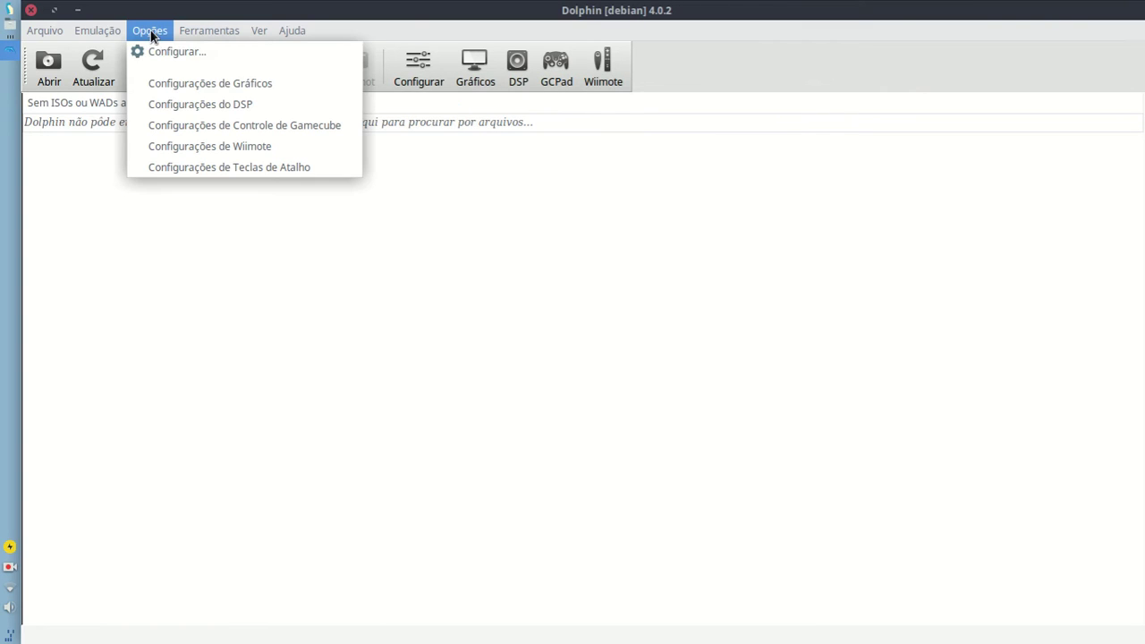
click(323, 111)
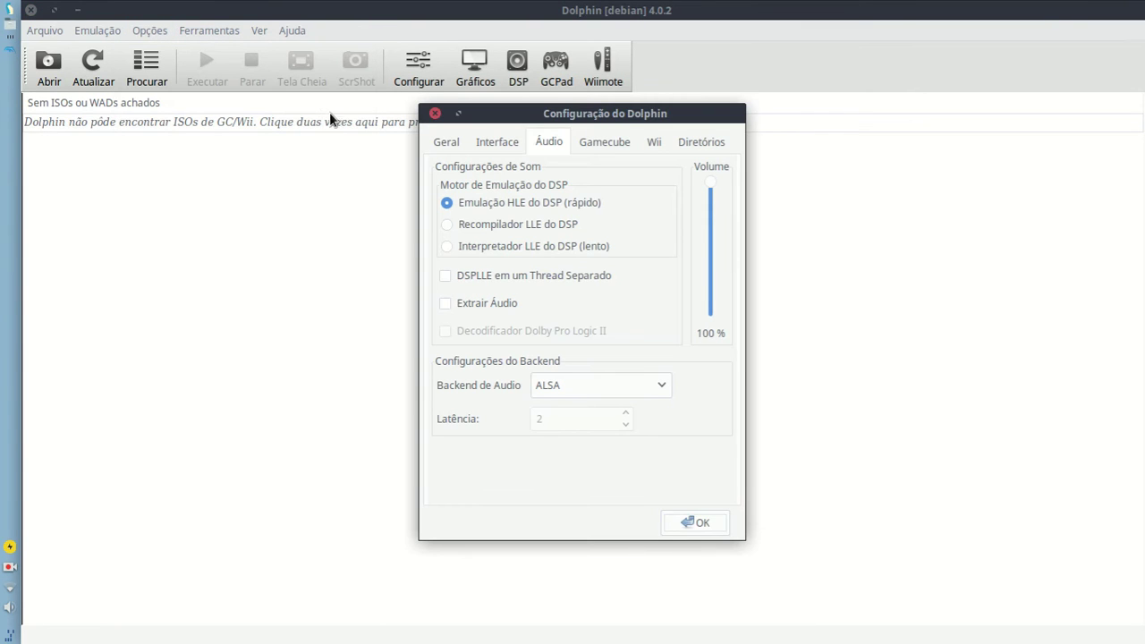
click(435, 113)
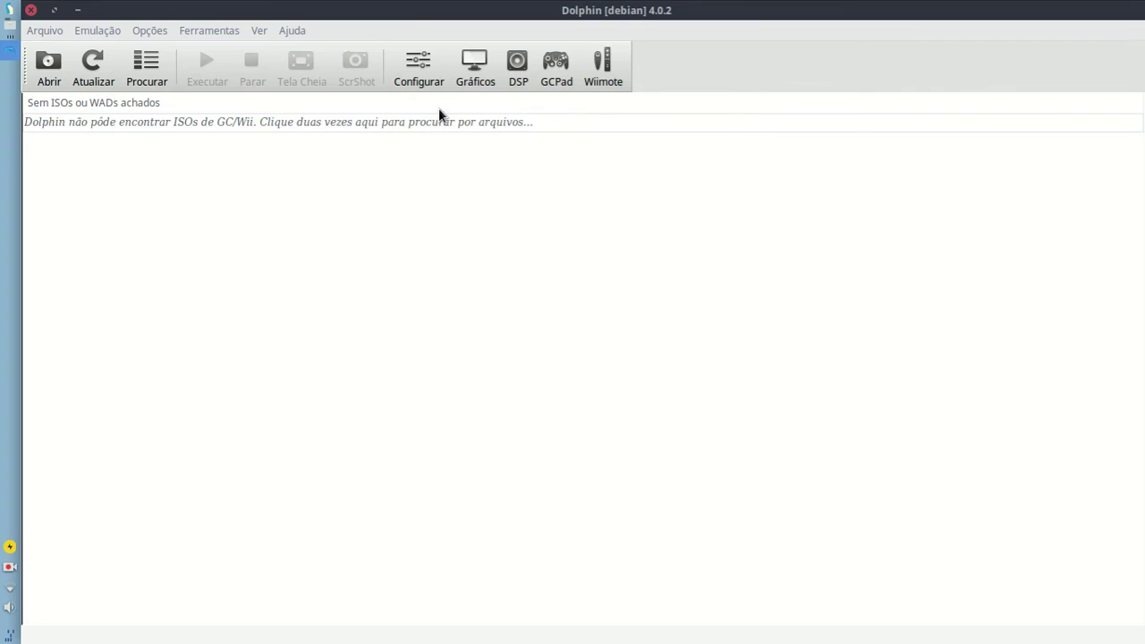
- Look through the Gamecube controller configurations and choose Xlib/0/Keyboard Mouse as the device for Controle 4
click(152, 31)
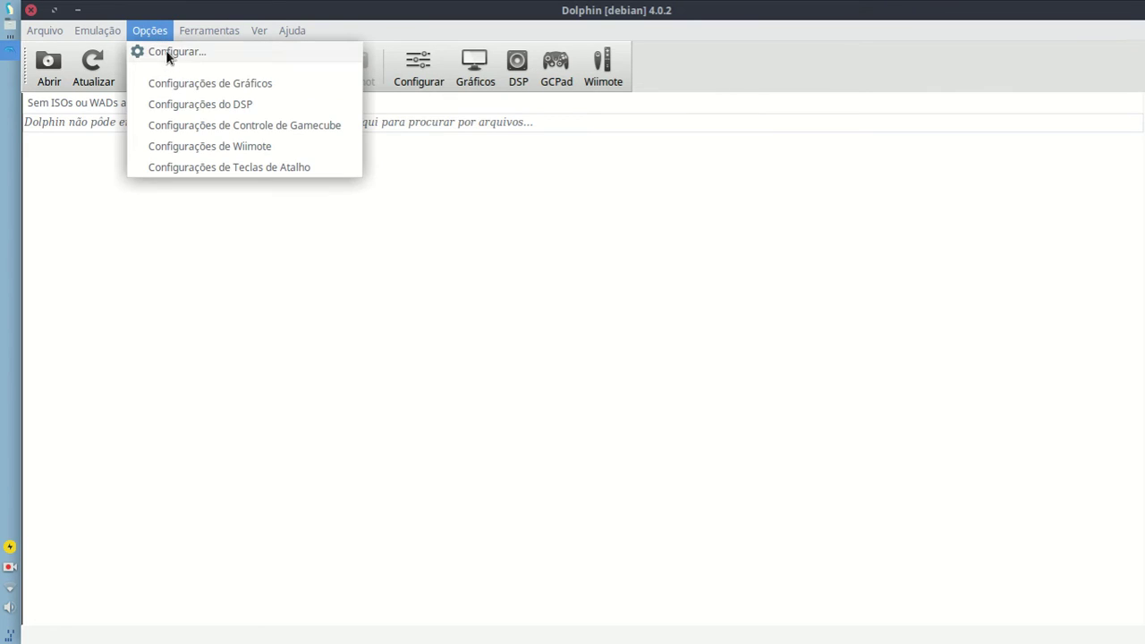
click(340, 126)
click(324, 179)
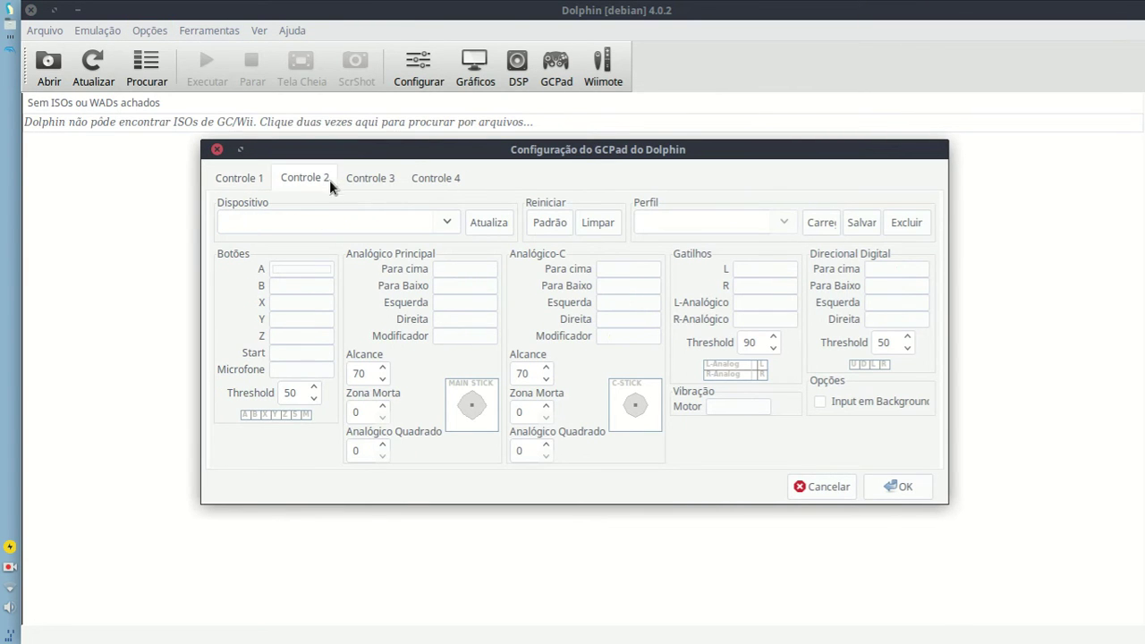
click(370, 178)
click(432, 179)
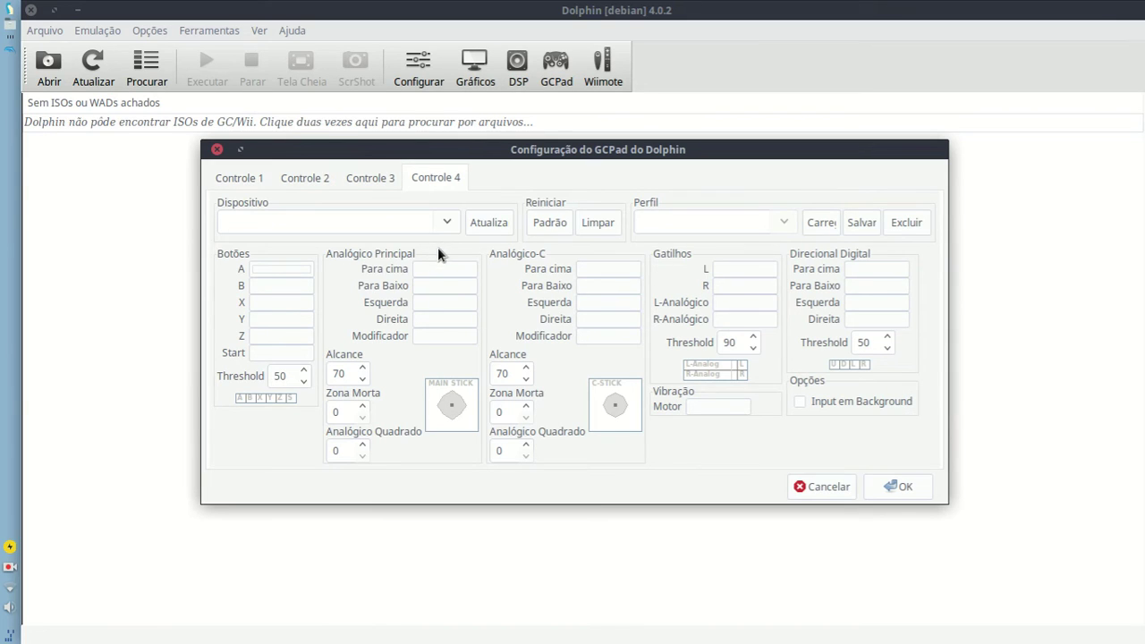
click(447, 222)
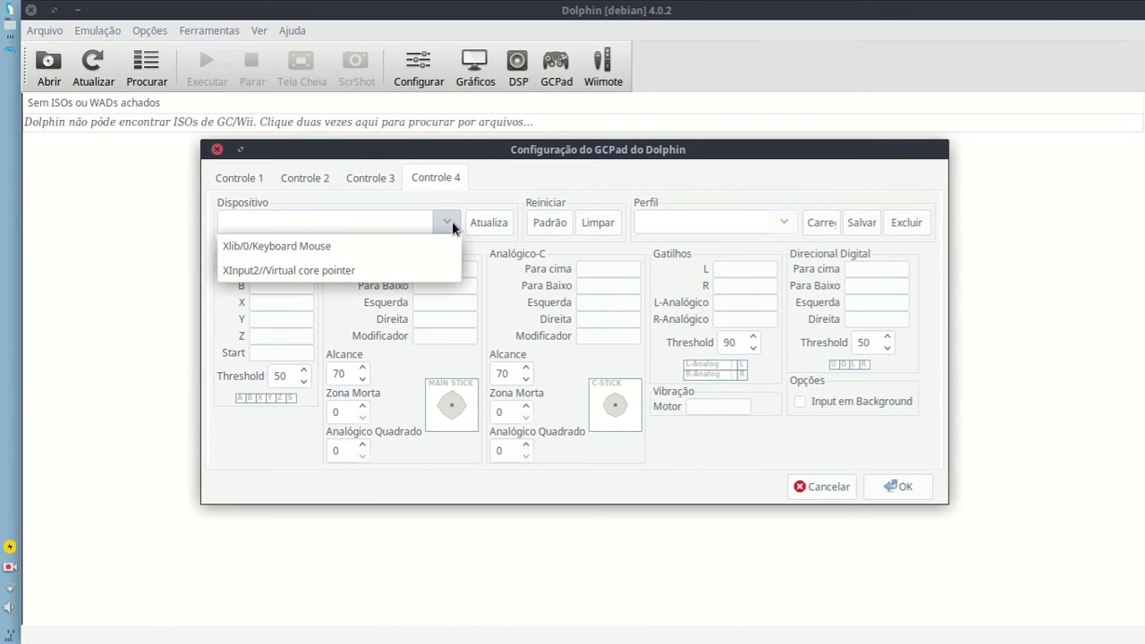
click(373, 253)
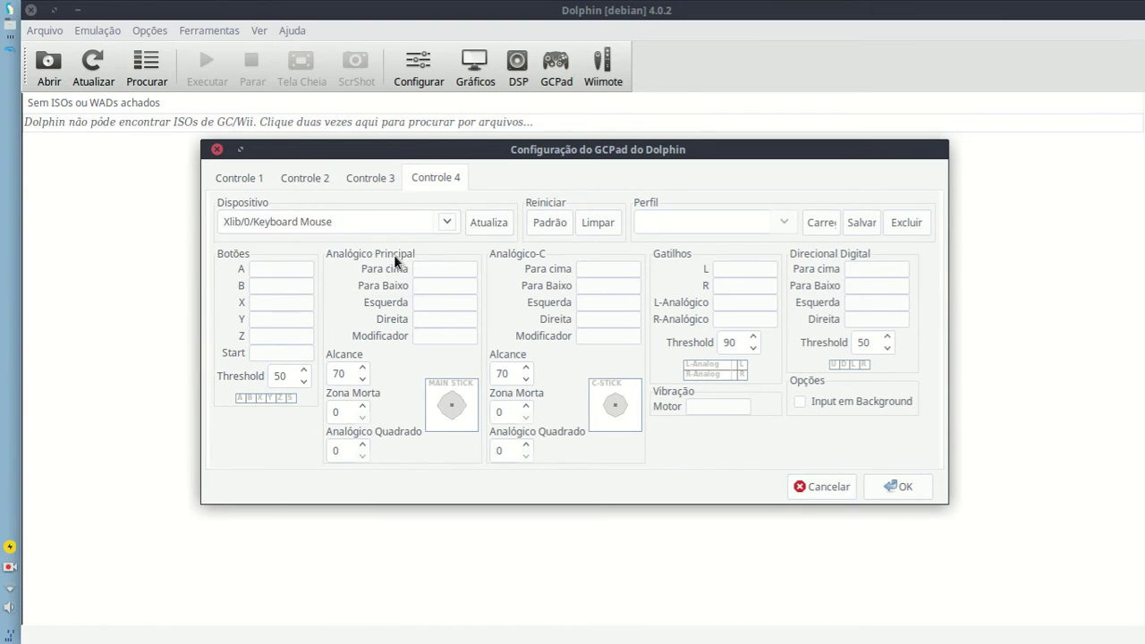
- Try assigning keyboard keys to the Controle 4 buttons from A through Start
click(298, 271)
key(z)
key(a)
click(297, 318)
key(s)
click(295, 302)
key(d)
click(296, 335)
key(s)
click(295, 353)
key(v)
- Try assigning keyboard keys to the directions of the Analógico Principal and Analógico-C on Controle 4
click(458, 268)
click(450, 289)
key(f)
click(436, 304)
key(g)
click(439, 320)
key(h)
click(441, 334)
click(583, 273)
key(u)
click(596, 302)
key(g)
- Try adjusting the Alcance of both analog sticks, refresh the device list and cancel the GCPad configuration
scroll(527, 377, down, 10)
scroll(364, 380, down, 10)
click(363, 369)
click(532, 369)
click(488, 224)
click(828, 489)
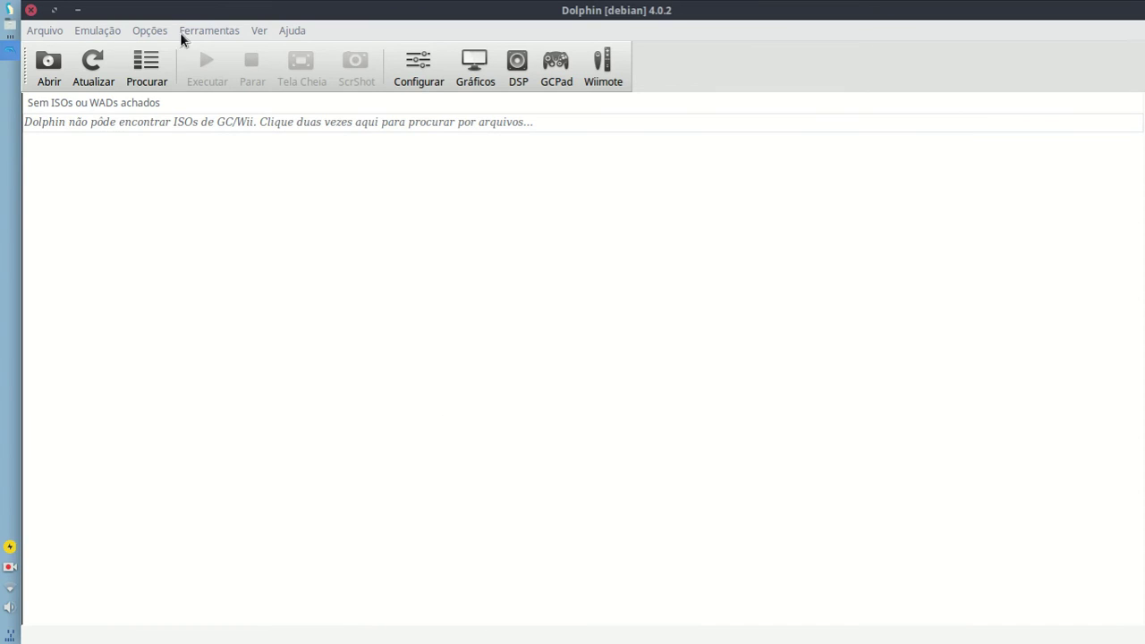
- Examine the input choices and emulated configuration for Wiimote 1 in the Wiimote settings, leaving the emulated configuration without saving
click(153, 31)
click(299, 146)
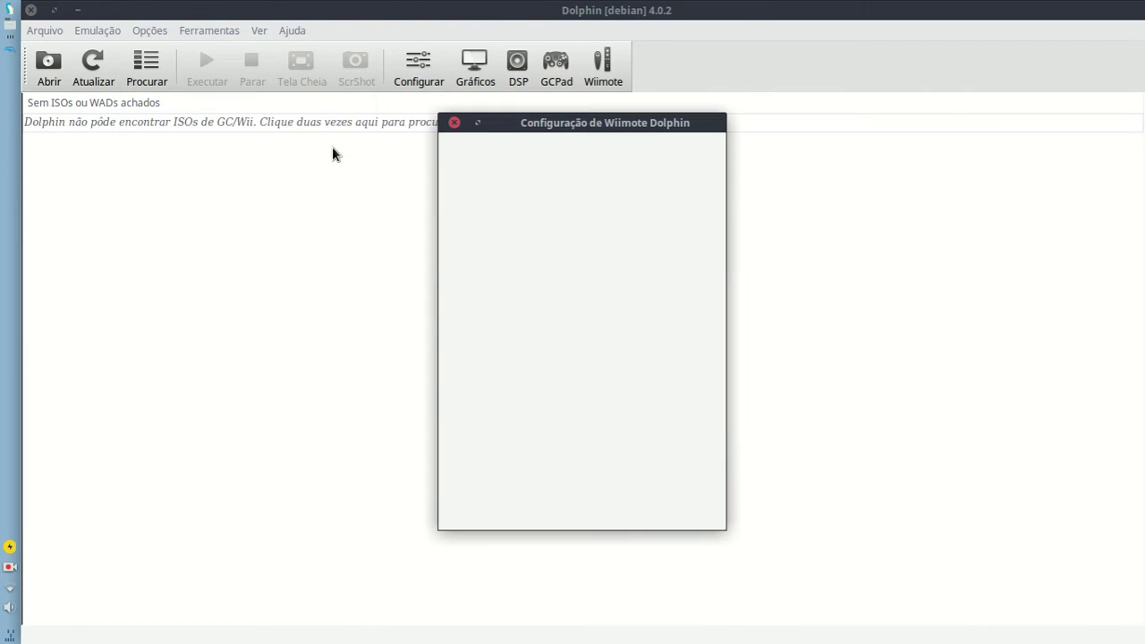
drag(562, 130, 540, 135)
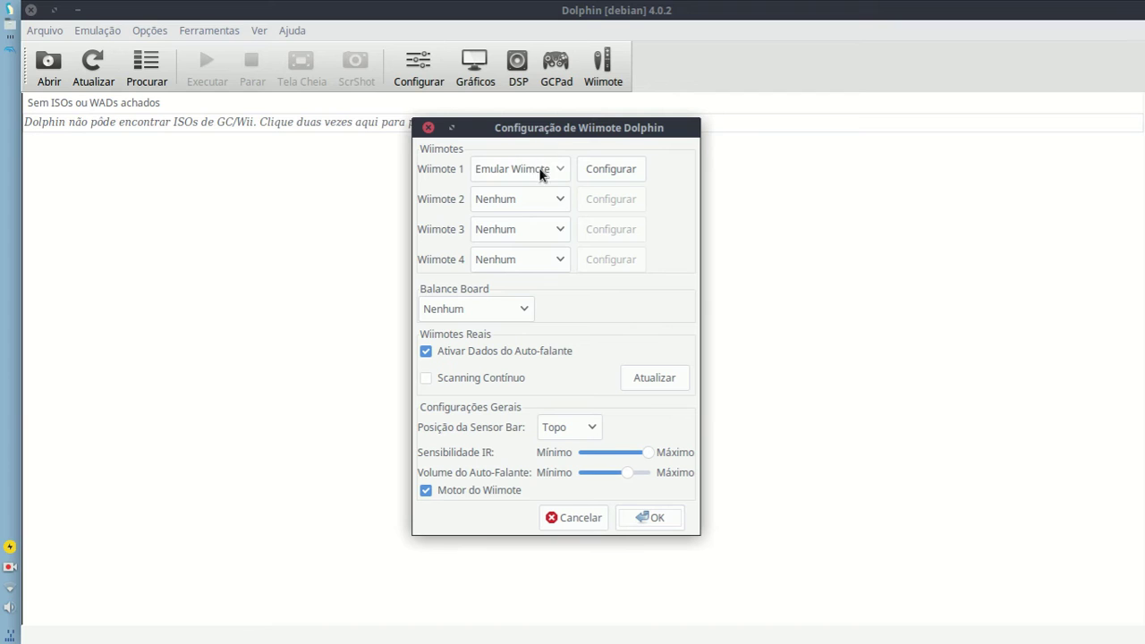
click(538, 168)
click(550, 178)
click(603, 169)
drag(605, 145, 593, 157)
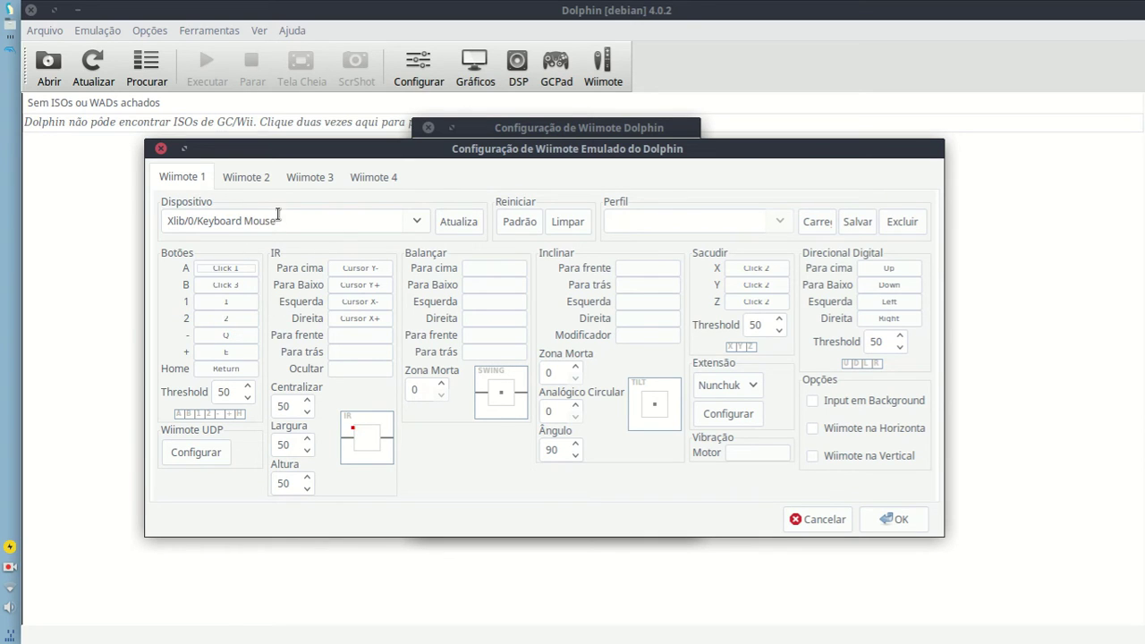
click(819, 520)
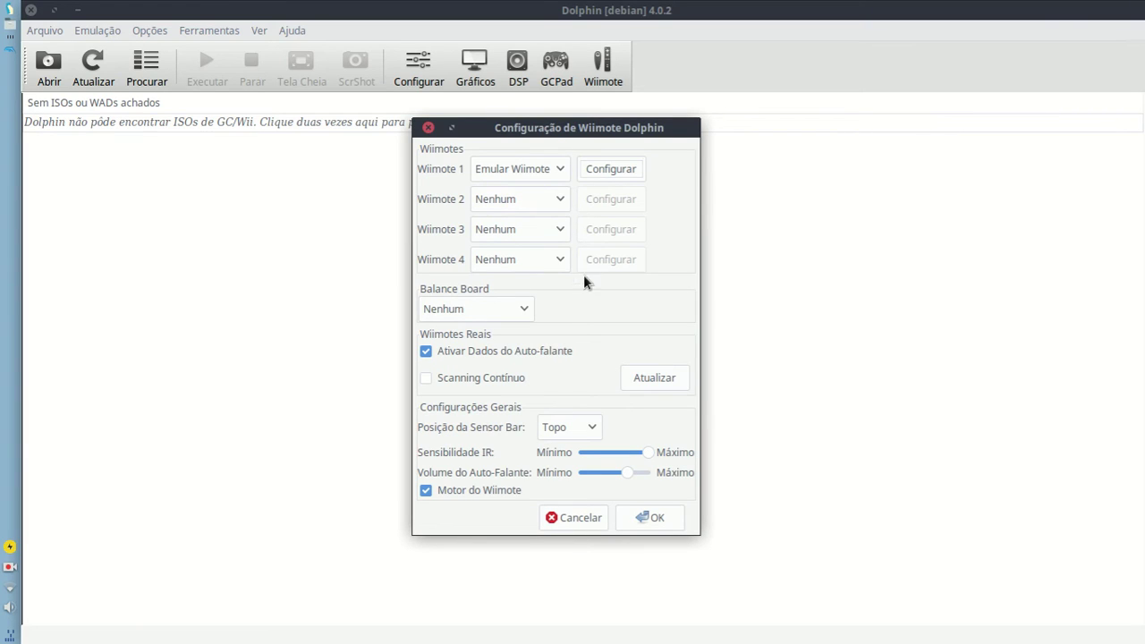
- Check the Balance Board choices, try Embaixo as the sensor bar position, return it to Topo and cancel the Wiimote configuration
click(519, 313)
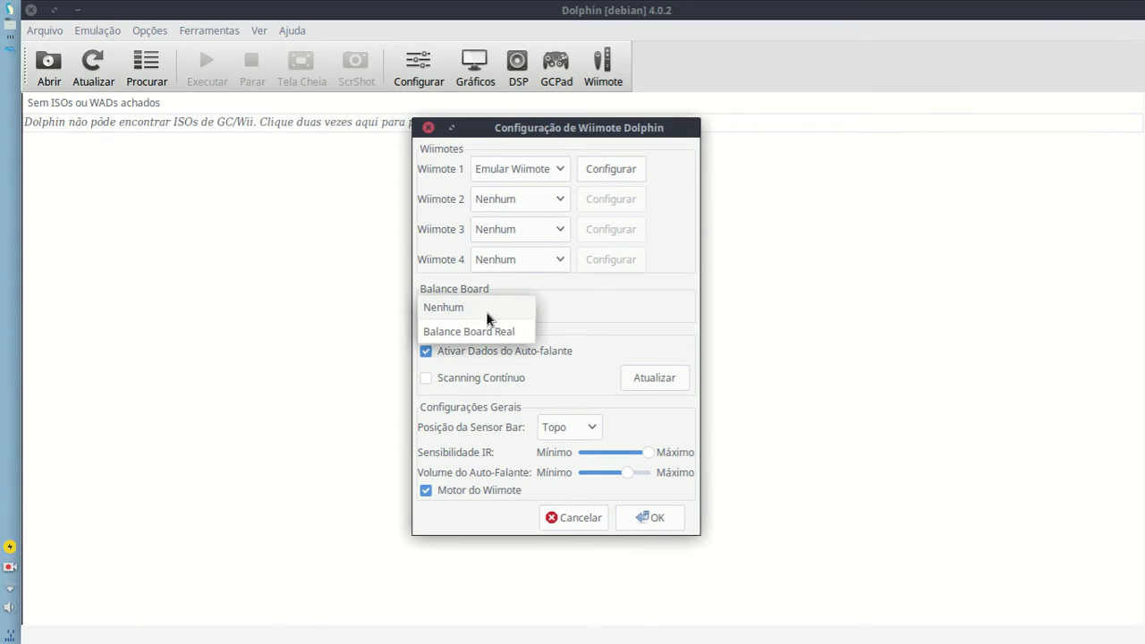
click(593, 304)
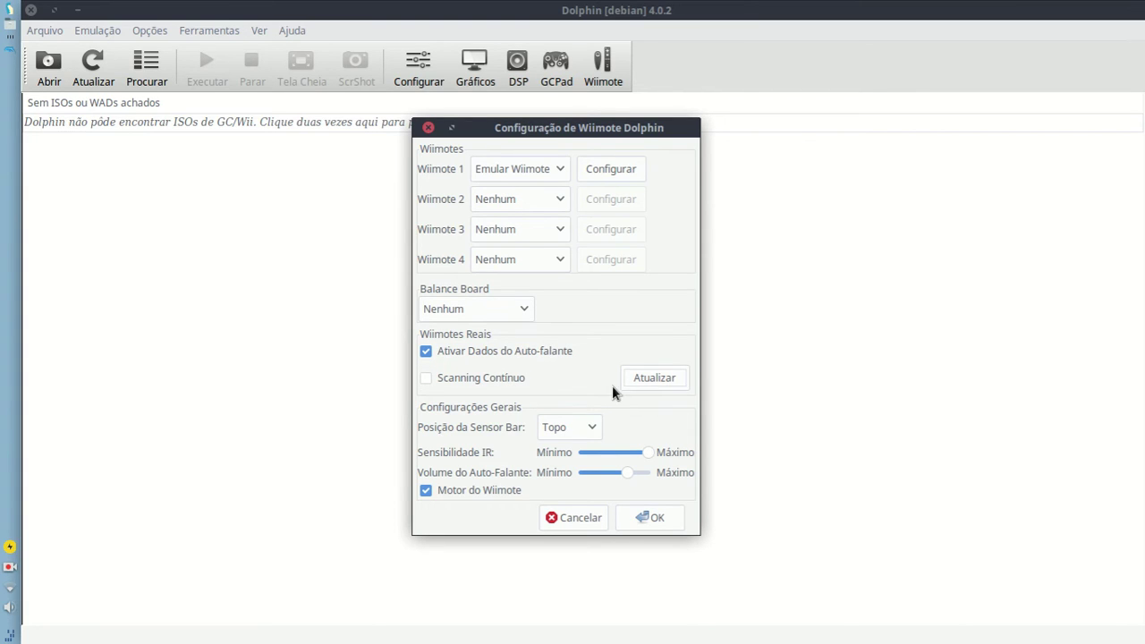
click(555, 428)
click(586, 401)
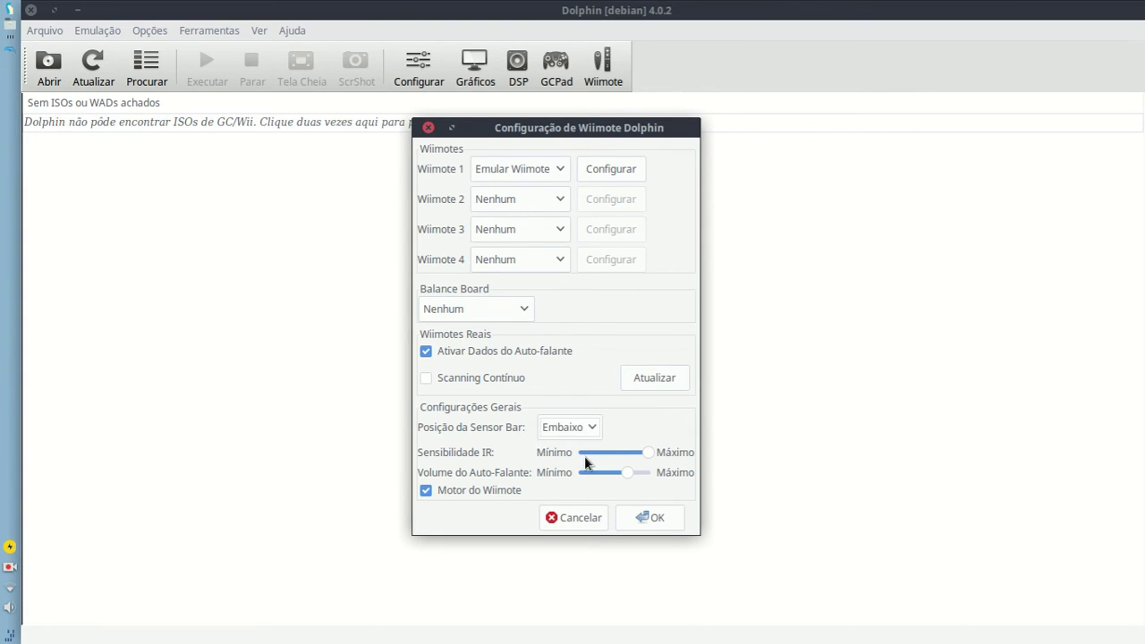
click(593, 435)
click(570, 448)
click(573, 518)
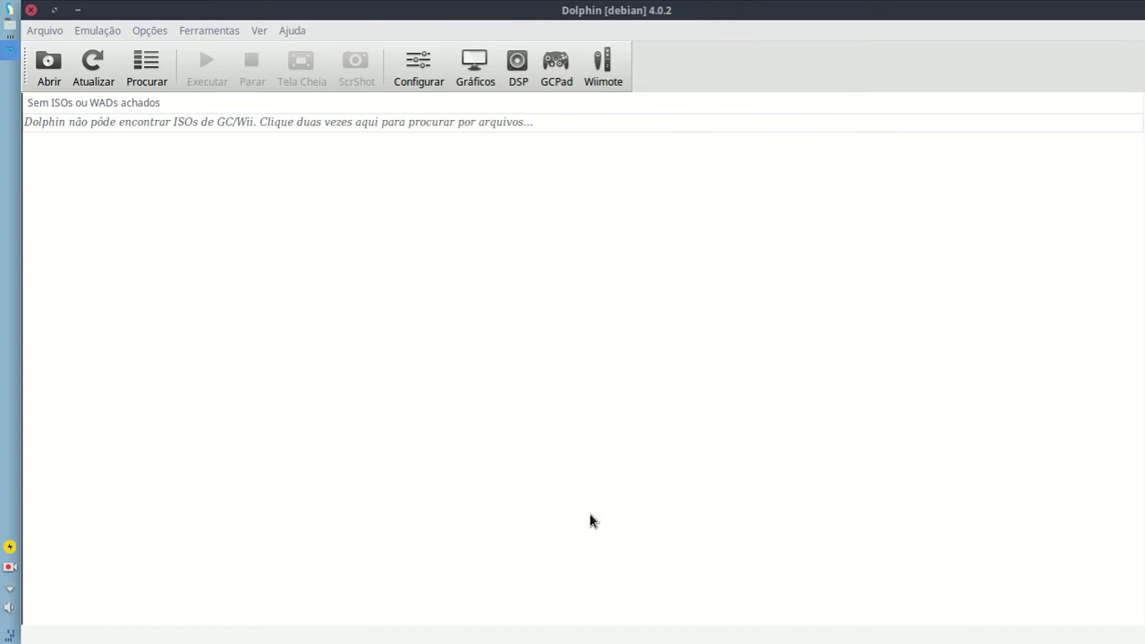
- Show the hotkey settings, Configurações de Teclas de Atalho
click(154, 32)
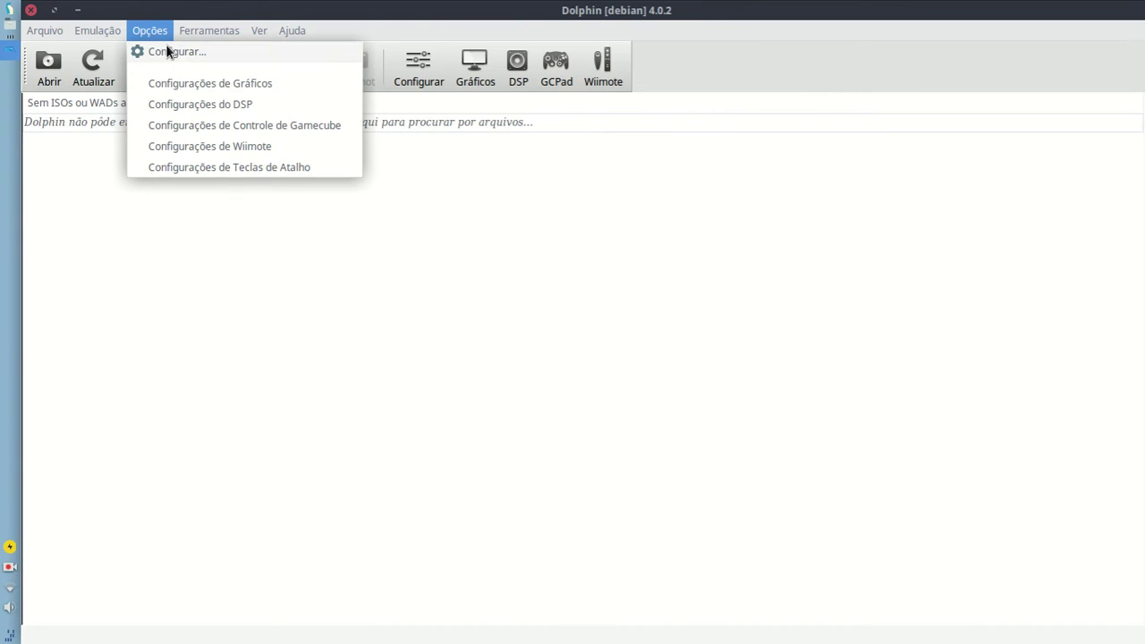
click(321, 167)
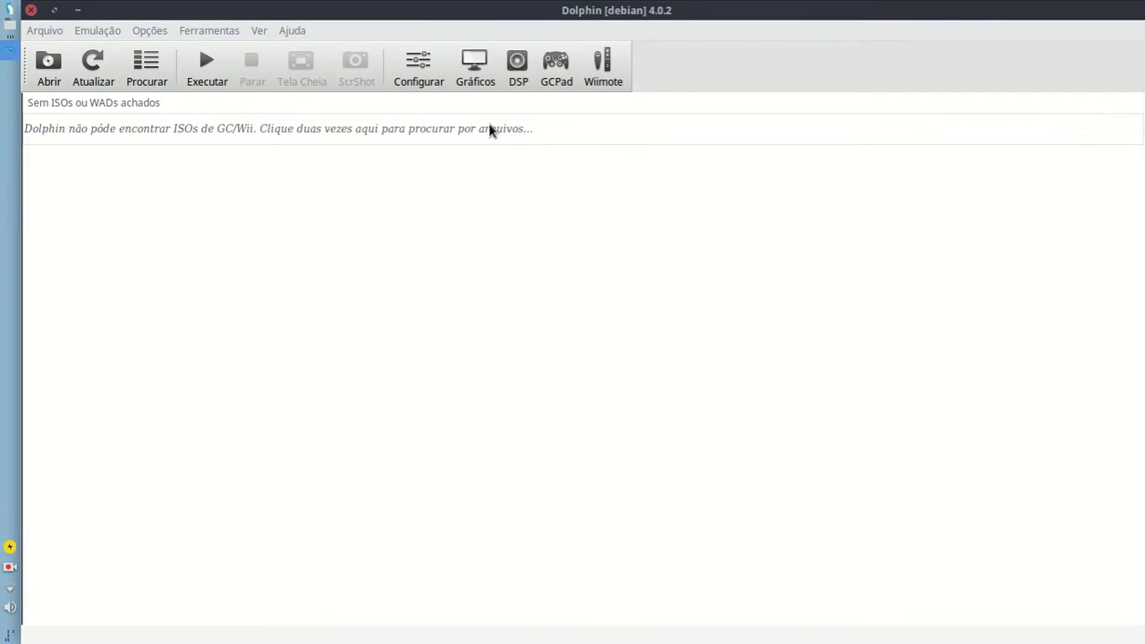
- Turn off Procurar em sub-pastas for the ISO directories in the Dolphin configuration
click(524, 130)
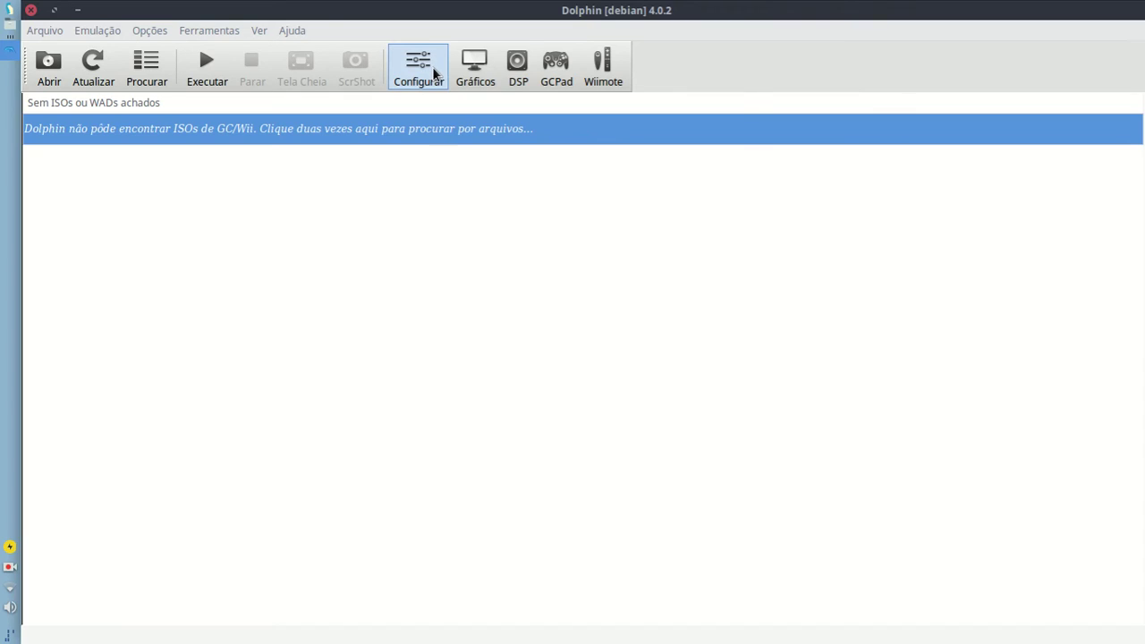
click(433, 71)
drag(538, 113, 515, 115)
click(468, 145)
click(668, 145)
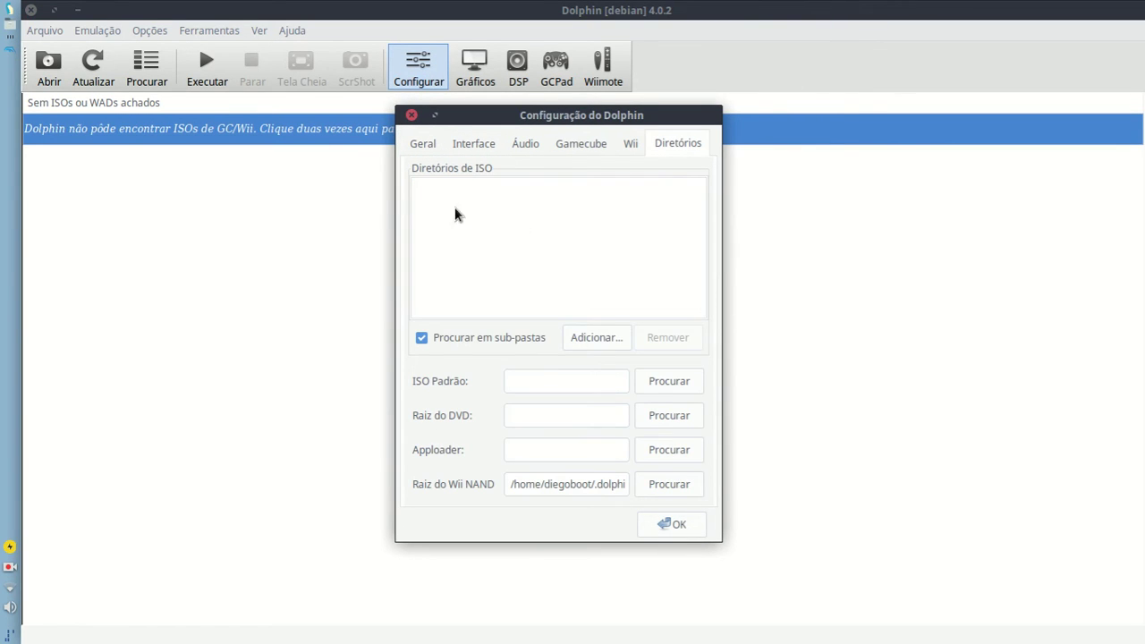
click(540, 340)
- Add the folder Taverna Linux/TL - Dolphin/IsOs to the ISO directories and confirm the configuration
click(623, 331)
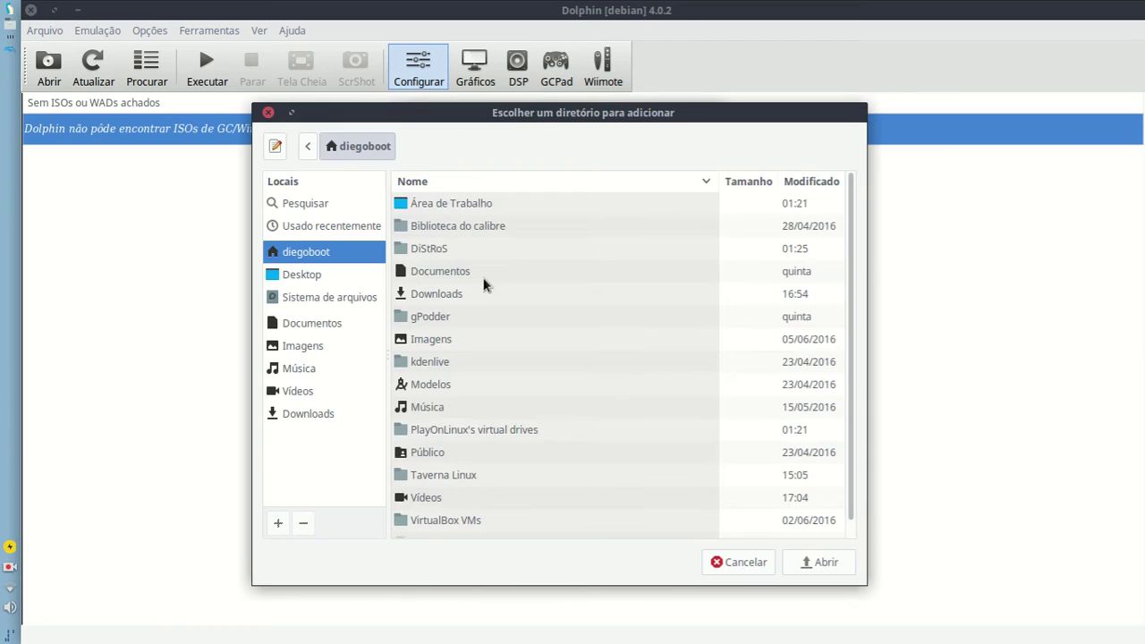
double_click(466, 477)
double_click(451, 432)
double_click(419, 207)
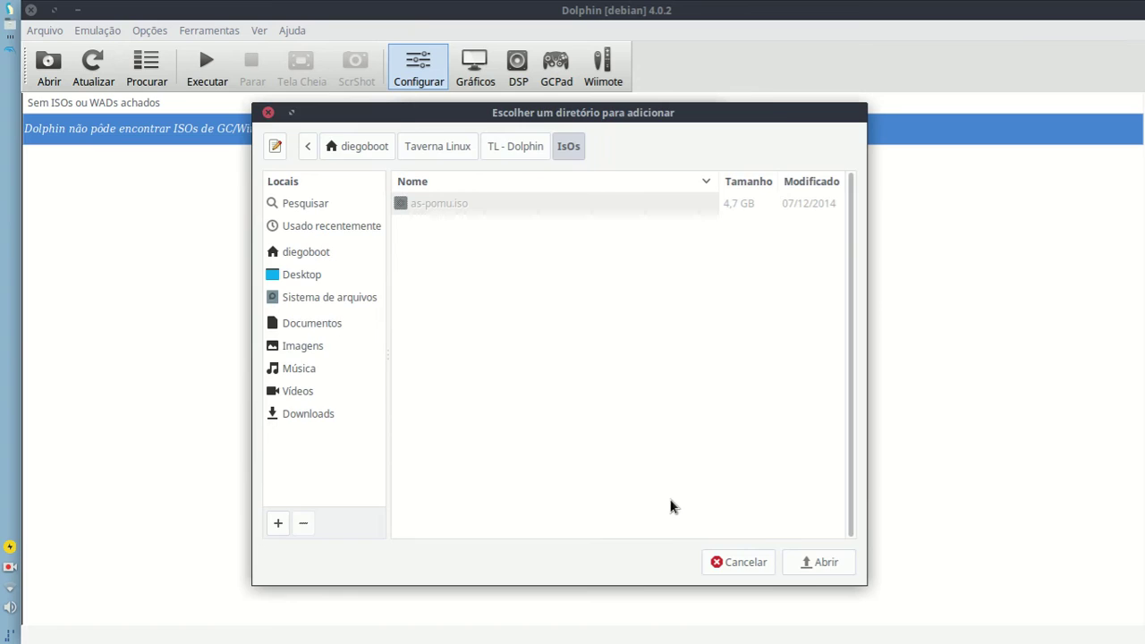
click(816, 566)
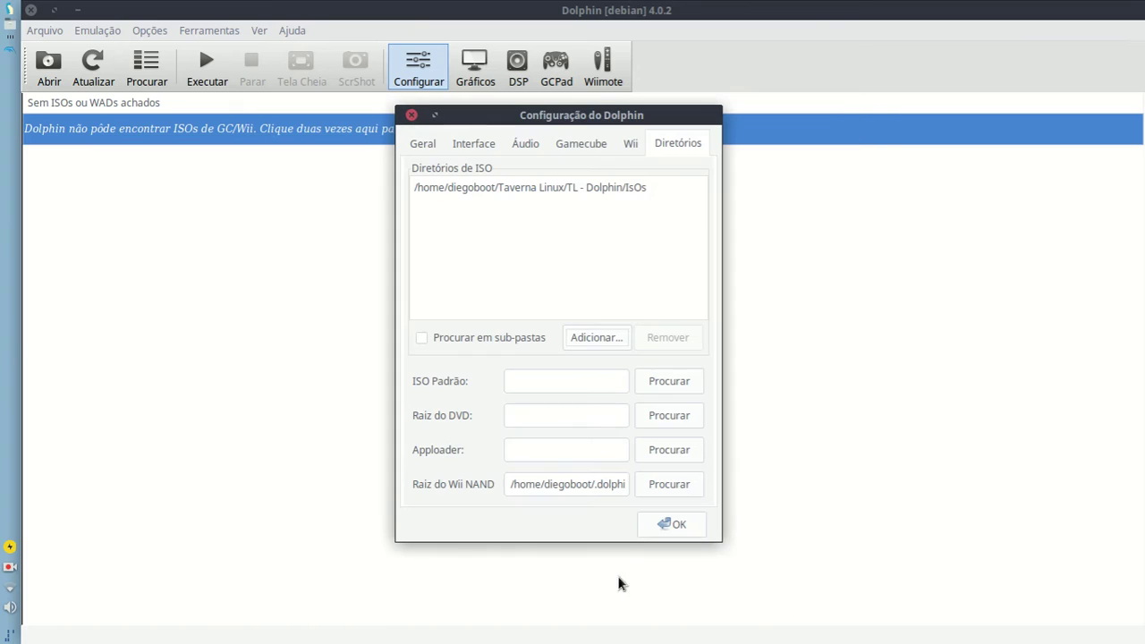
click(670, 524)
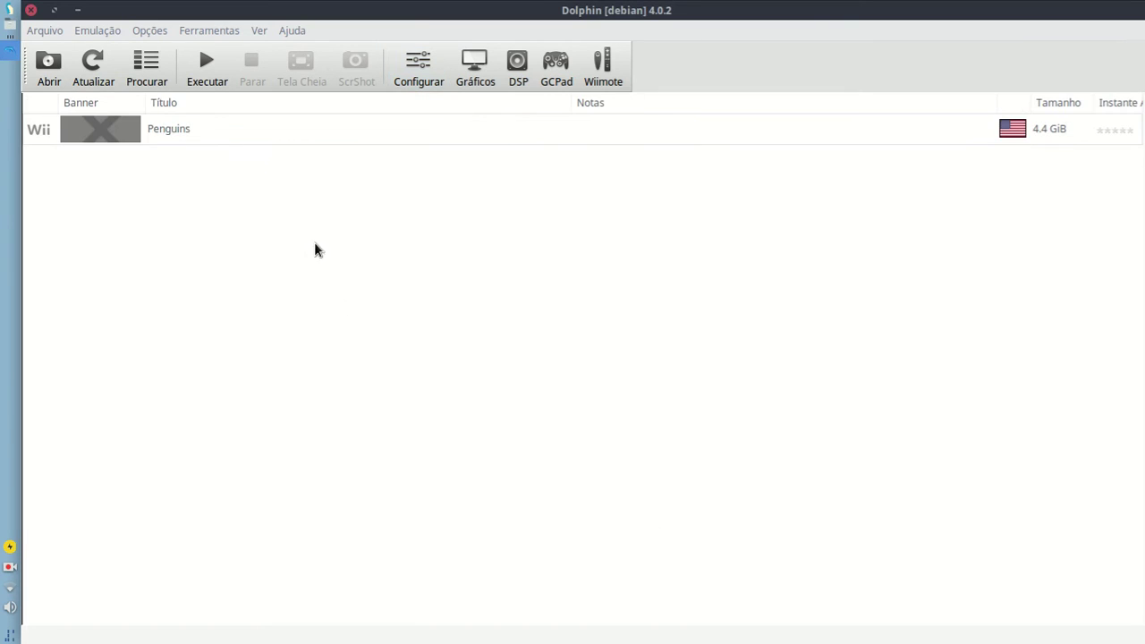
- Load as-pomu.iso from the Taverna Linux/TL - Dolphin/IsOs folder to run the game, and stop its emulation
click(266, 131)
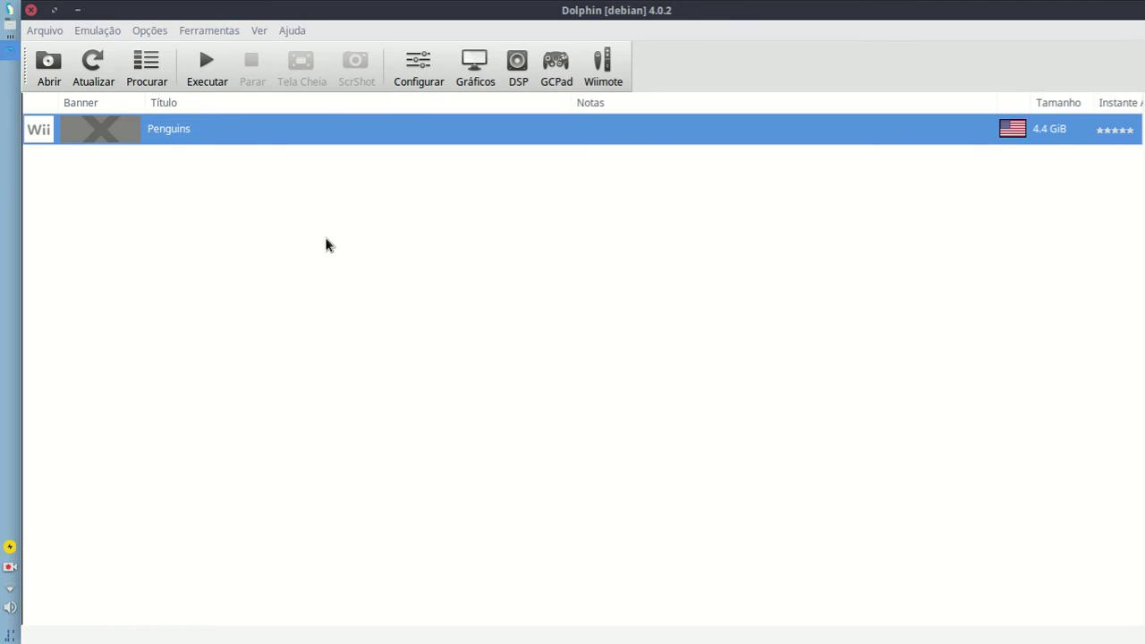
click(49, 64)
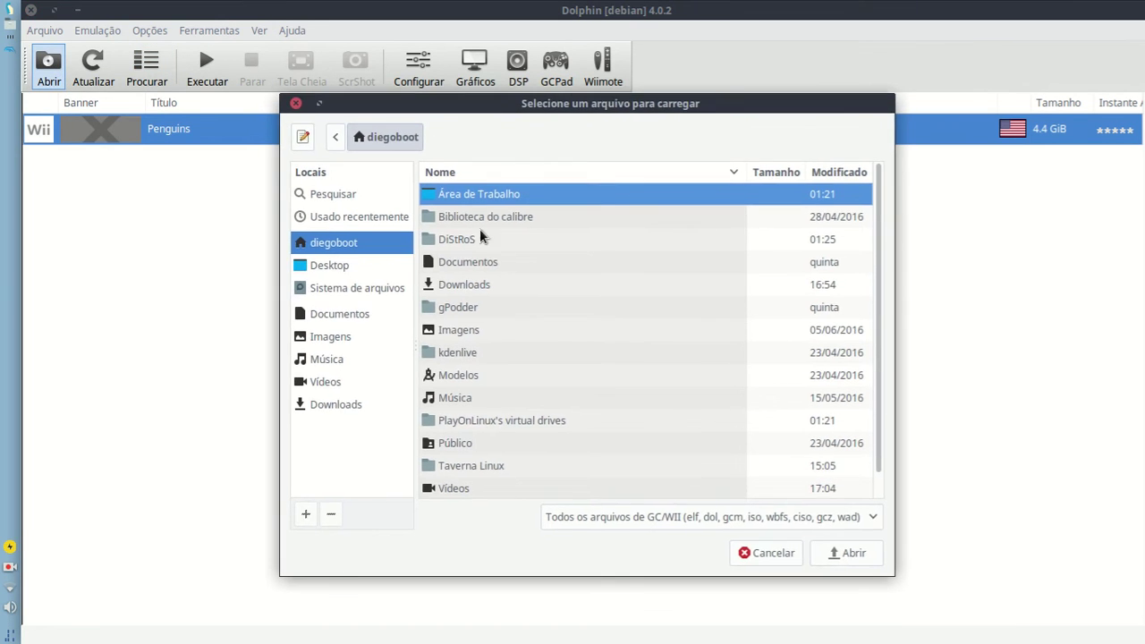
scroll(879, 360, down, 1)
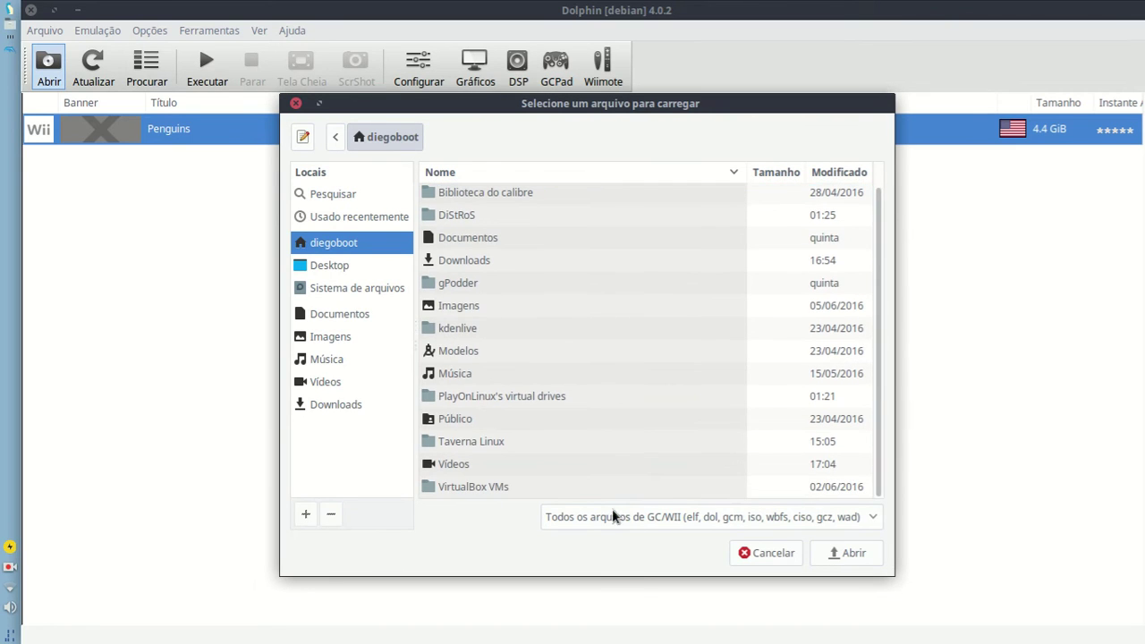
double_click(447, 443)
double_click(474, 424)
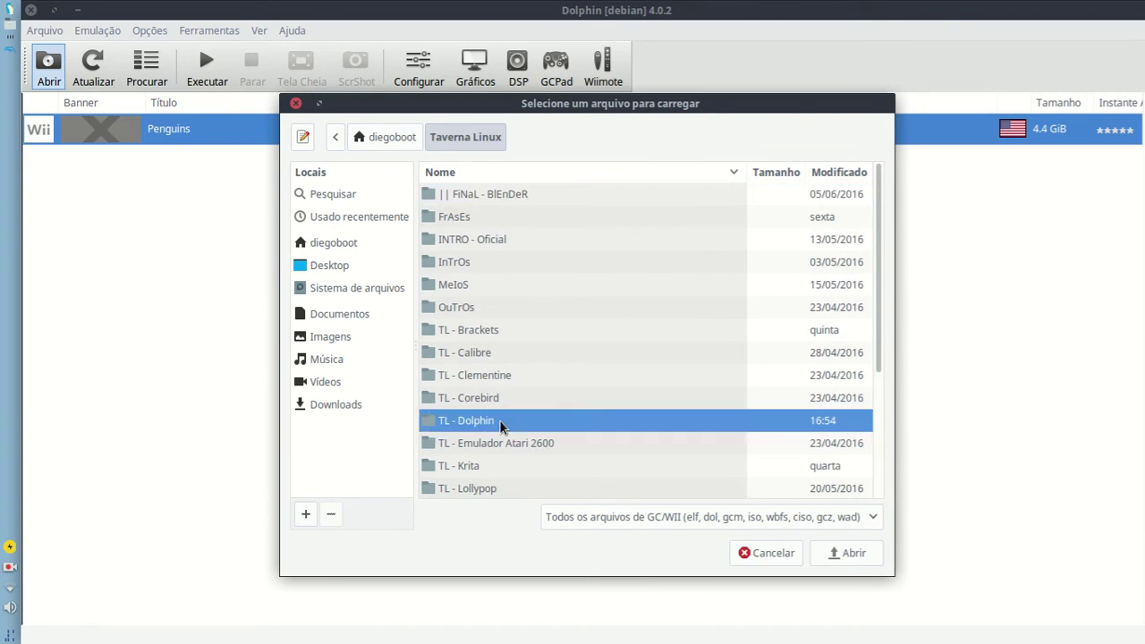
click(837, 553)
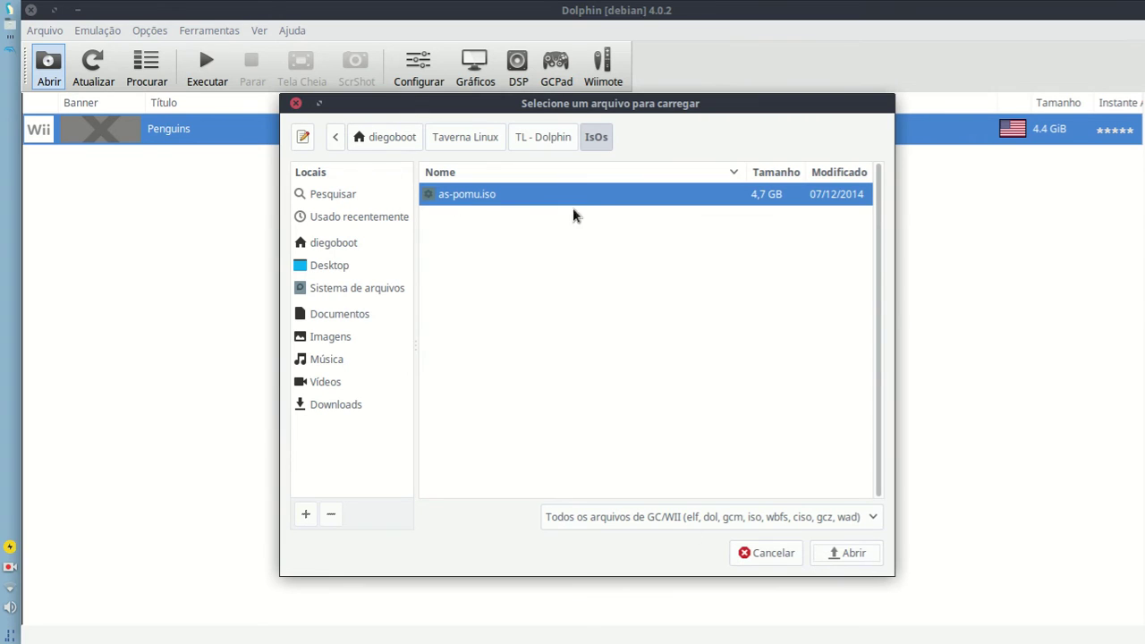
click(834, 554)
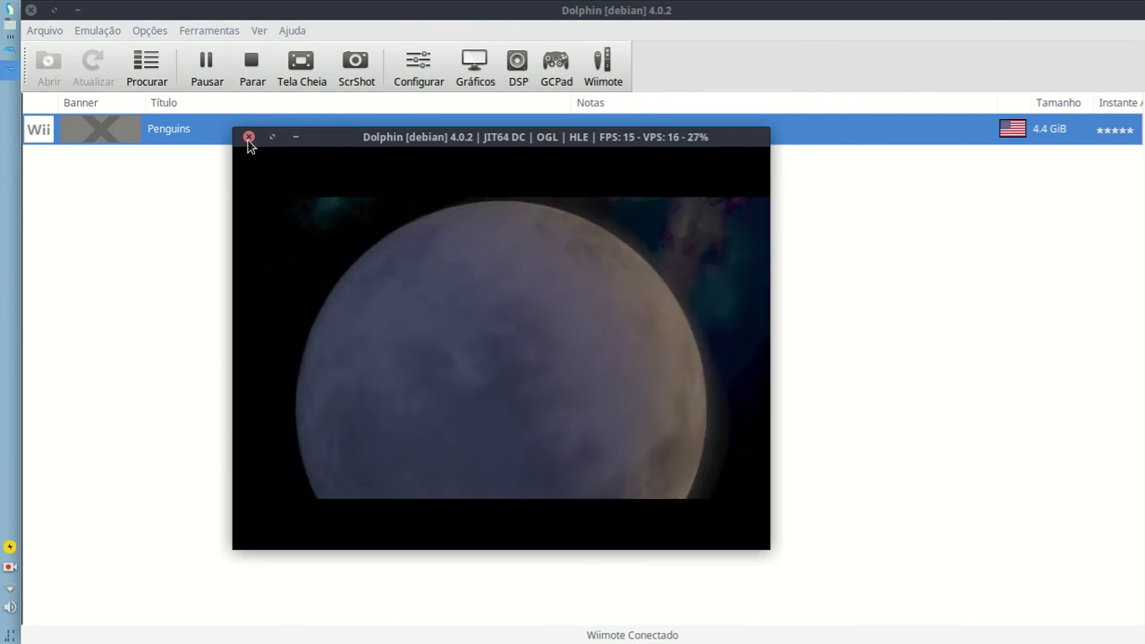
click(249, 138)
click(683, 378)
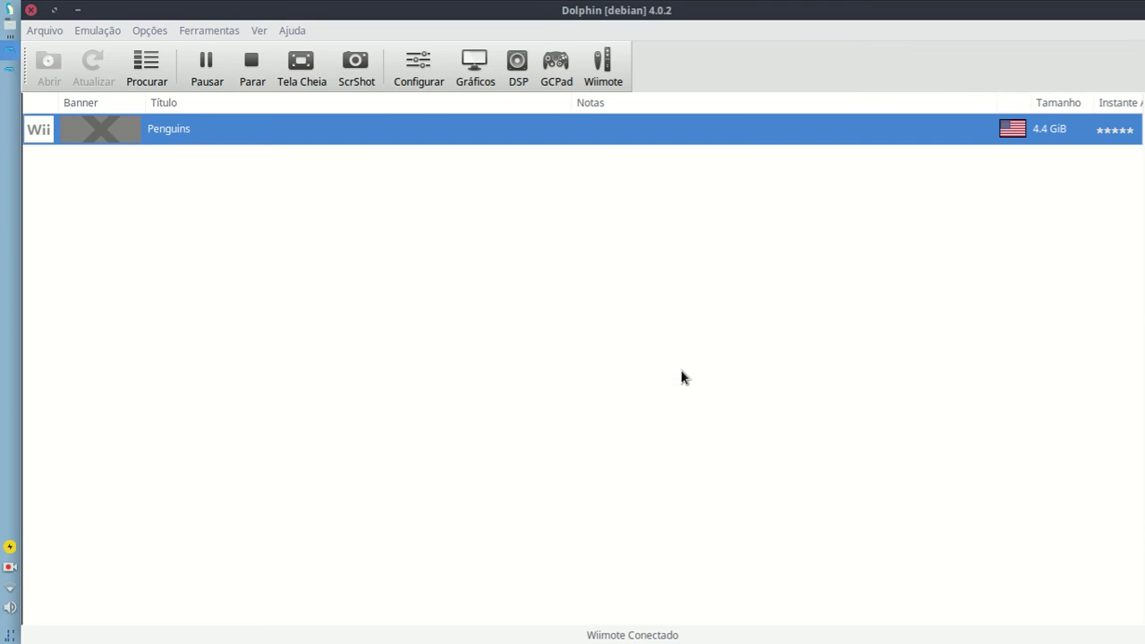
- Examine the Penguins game's specific options, patches, AR codes and Gecko codes in its properties, widening the window
right_click(429, 137)
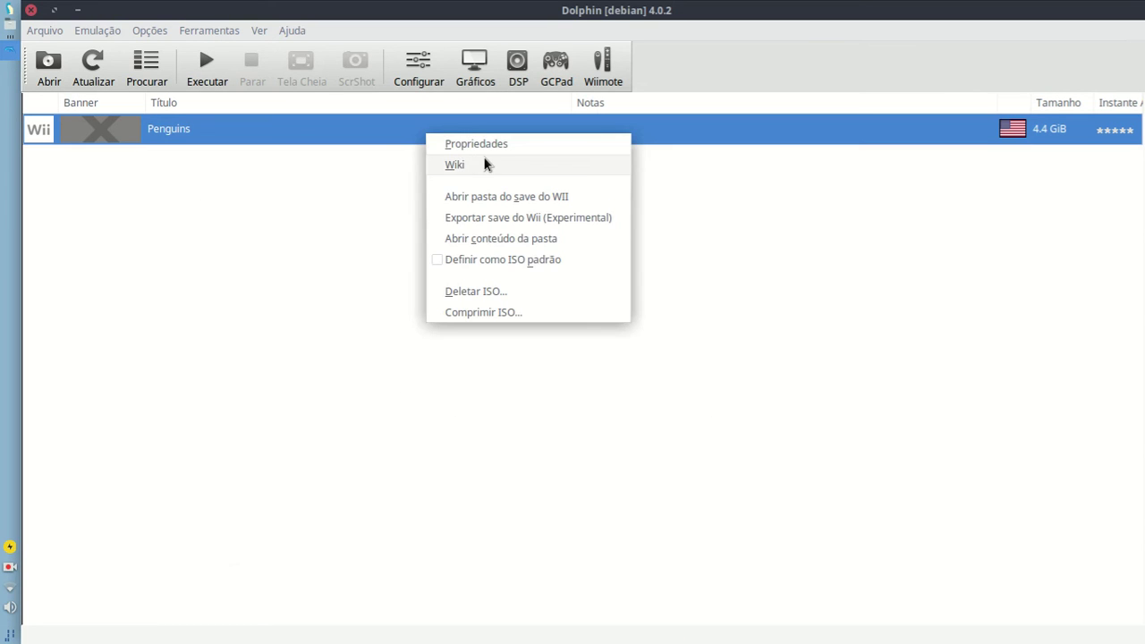
click(476, 144)
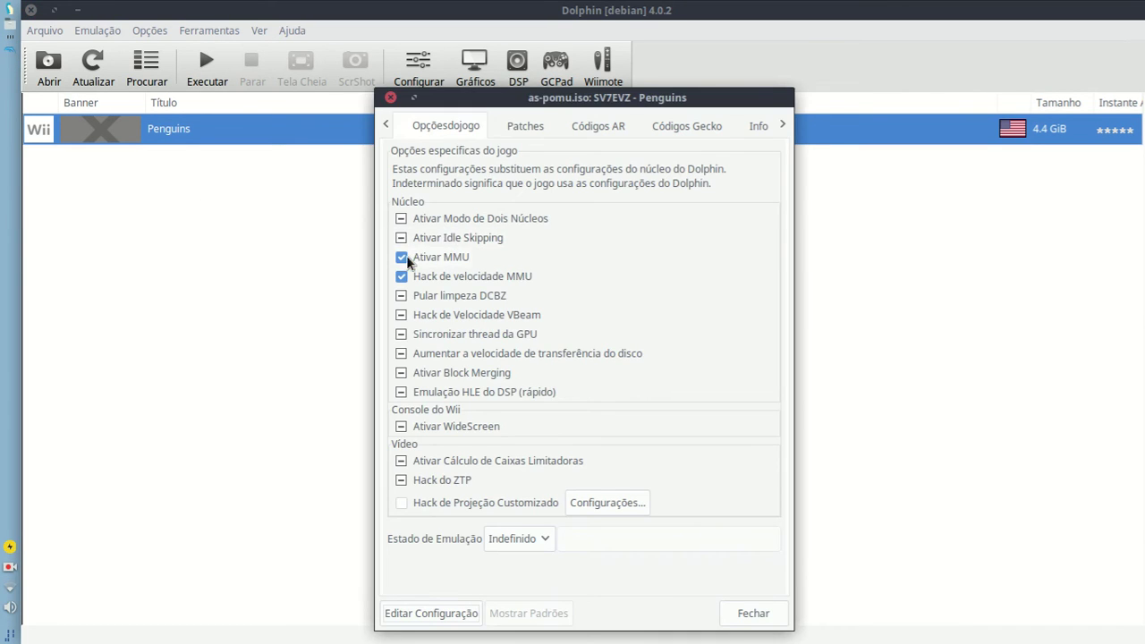
click(527, 126)
click(598, 127)
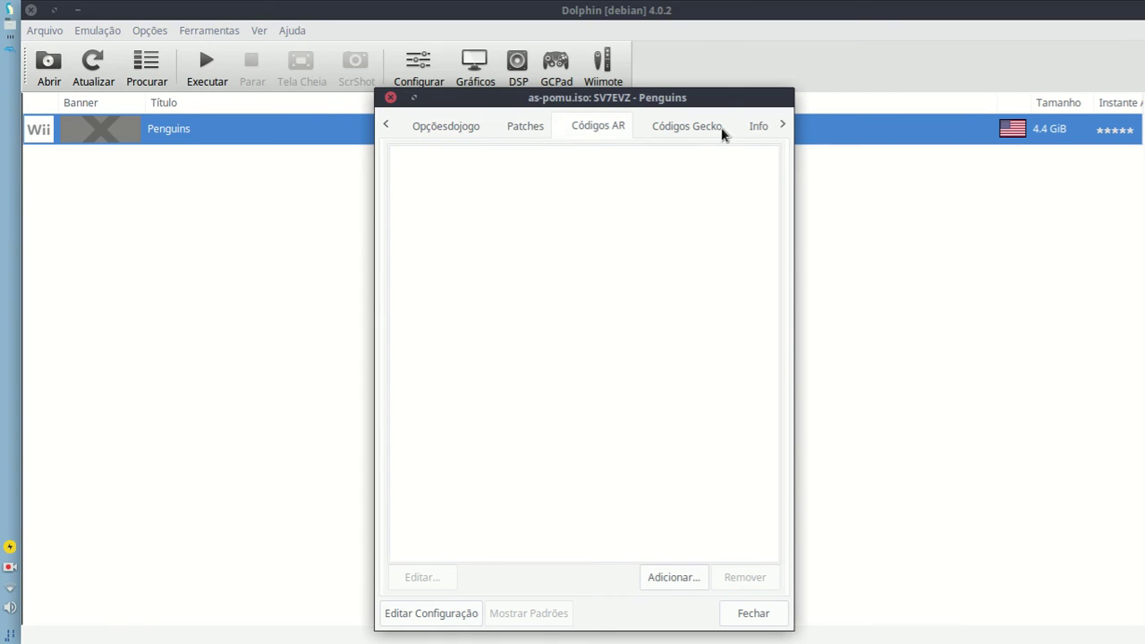
click(696, 130)
drag(793, 89, 835, 85)
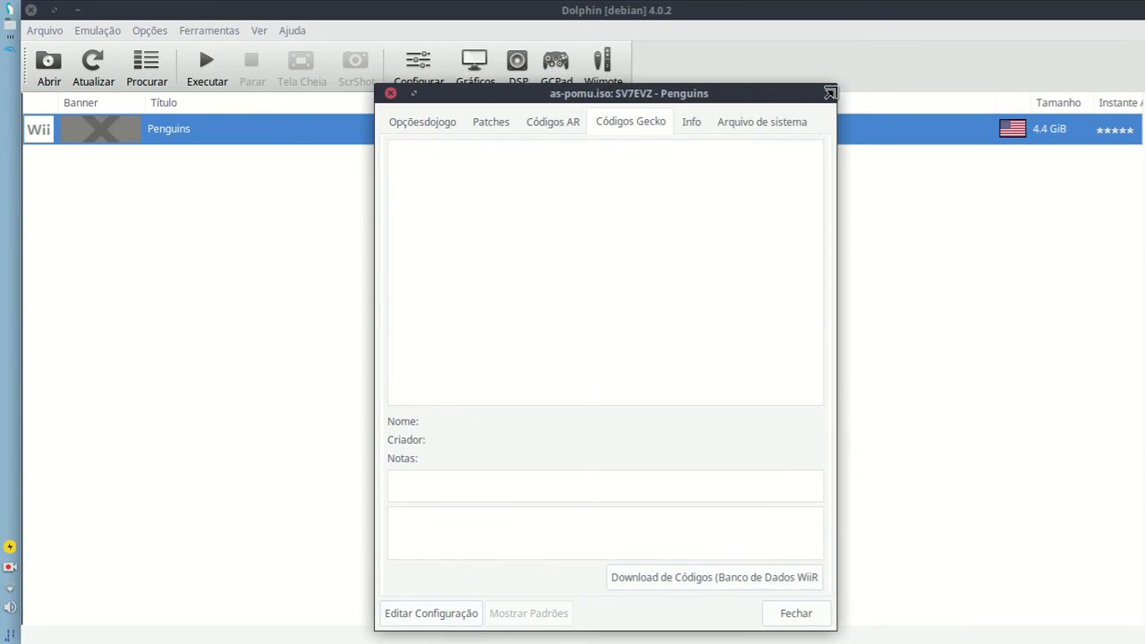
- Examine the ISO details and the disc's file system in the Penguins properties, expanding Partição 0, and close the properties
click(703, 129)
click(534, 238)
click(527, 265)
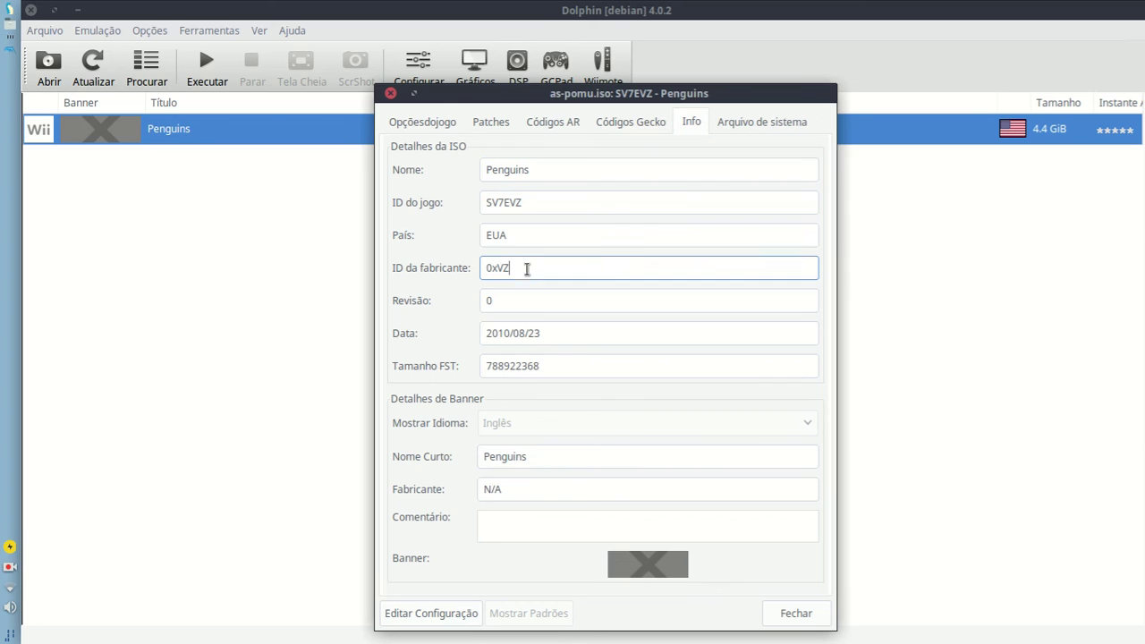
click(747, 125)
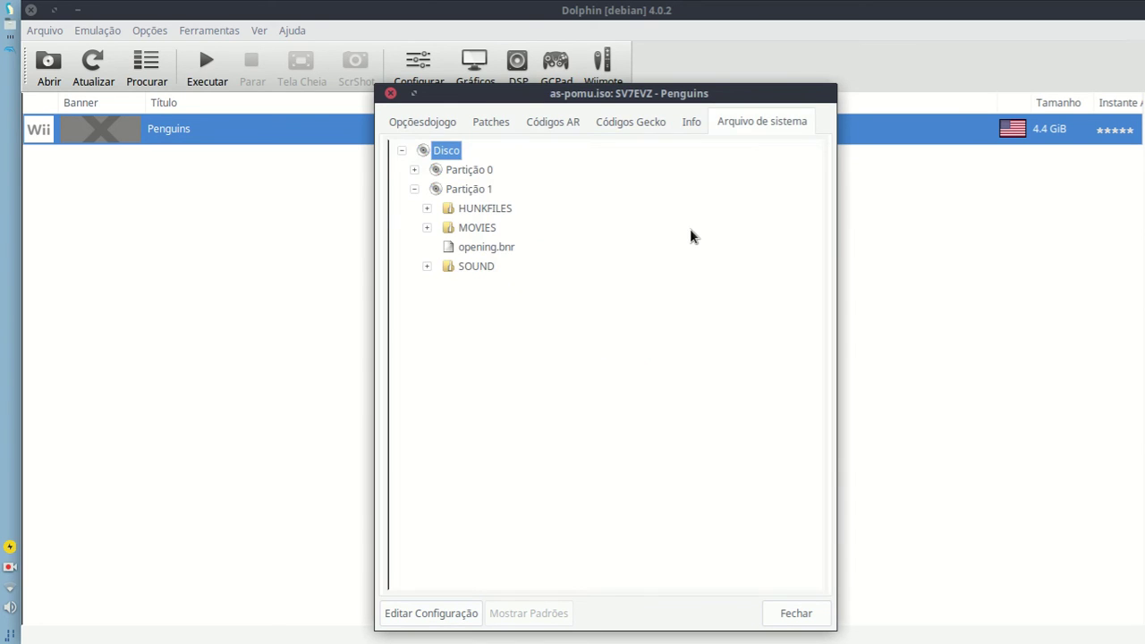
click(416, 169)
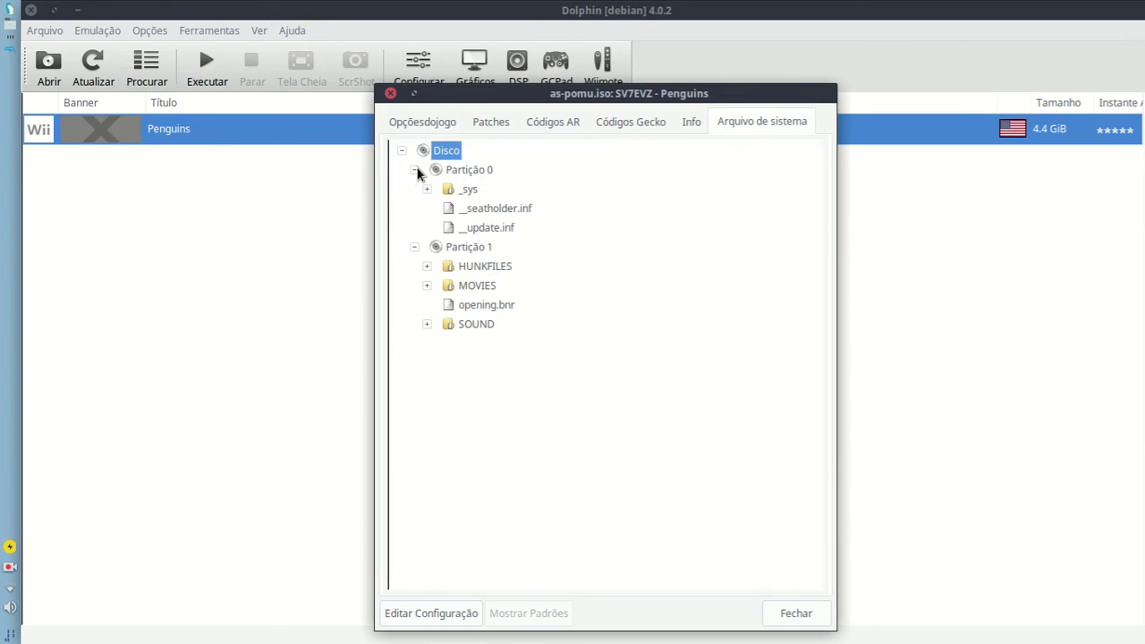
click(796, 613)
- View the Penguins game's Dolphin wiki page in Firefox down to its Problems and Configuration sections, and close it
right_click(495, 260)
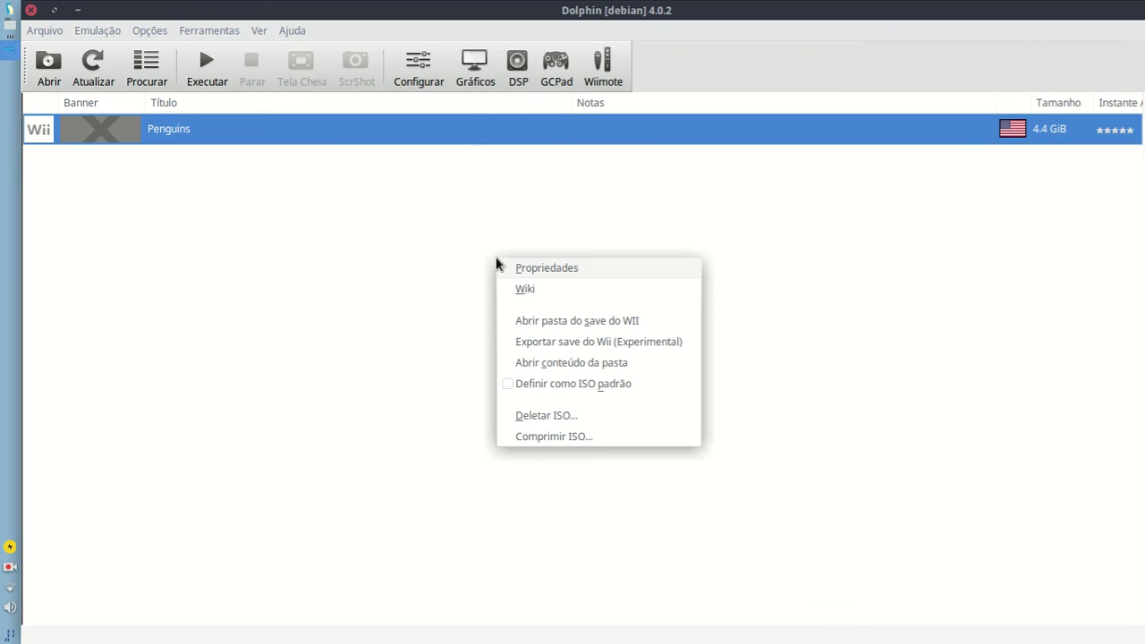
click(556, 328)
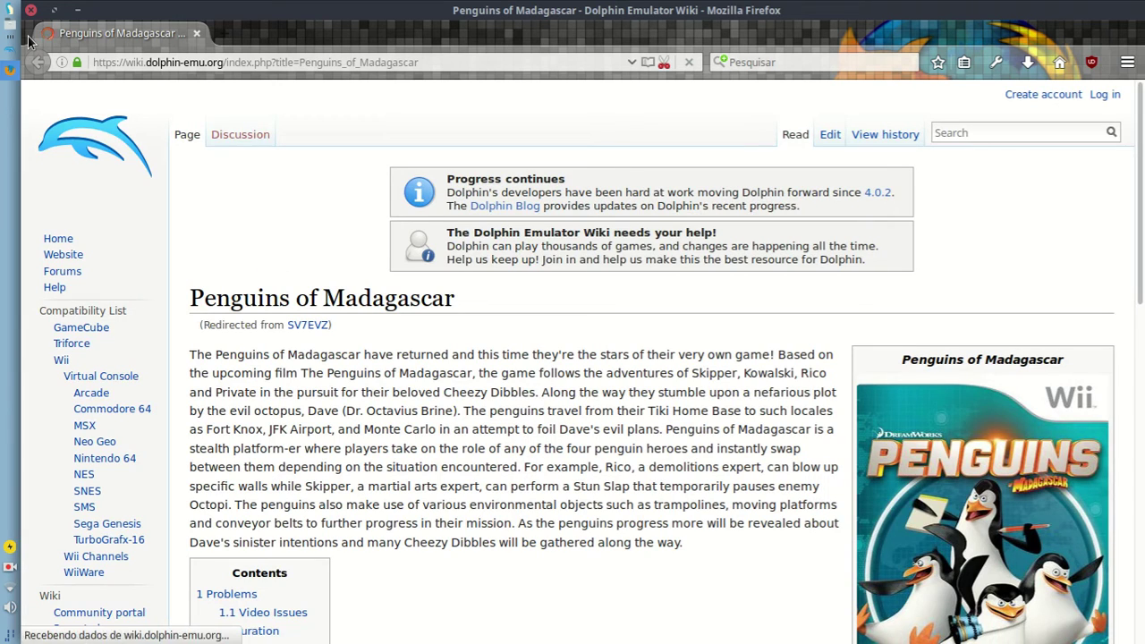
scroll(1142, 336, down, 3)
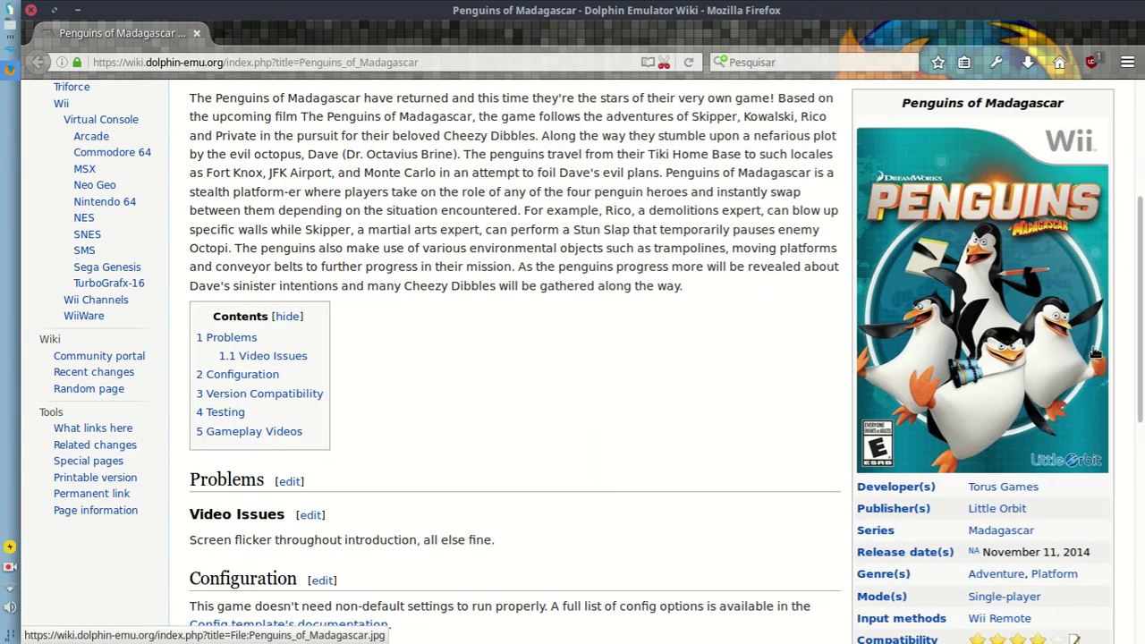
key(ctrl+w)
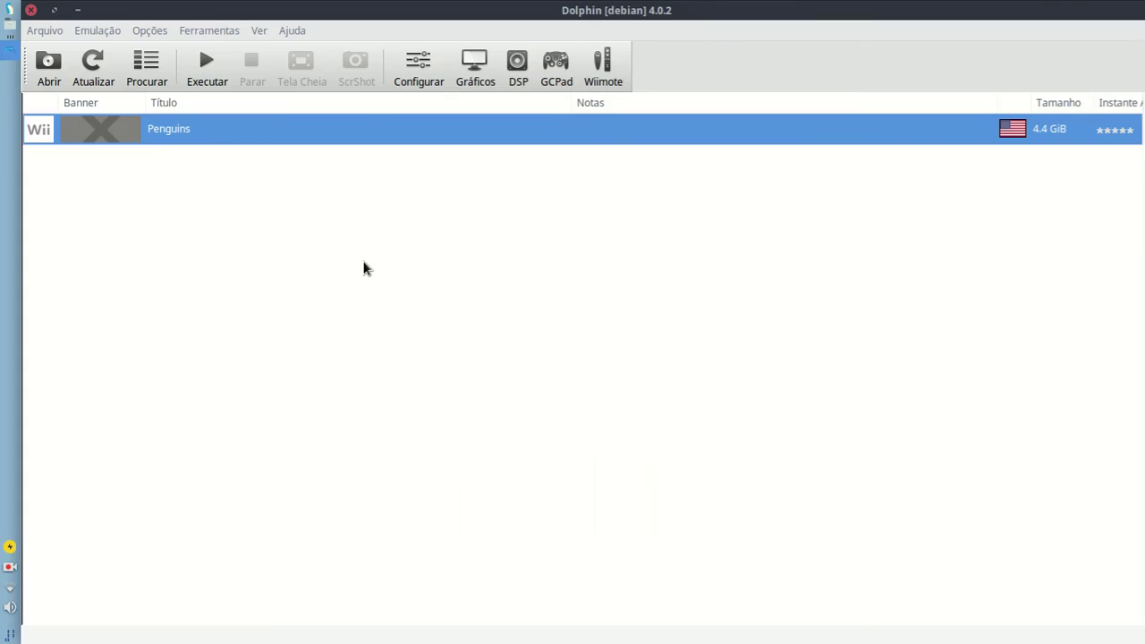
- Check the path of the folder containing the Penguins ISO in the file manager, close it and show the game's options again
right_click(357, 233)
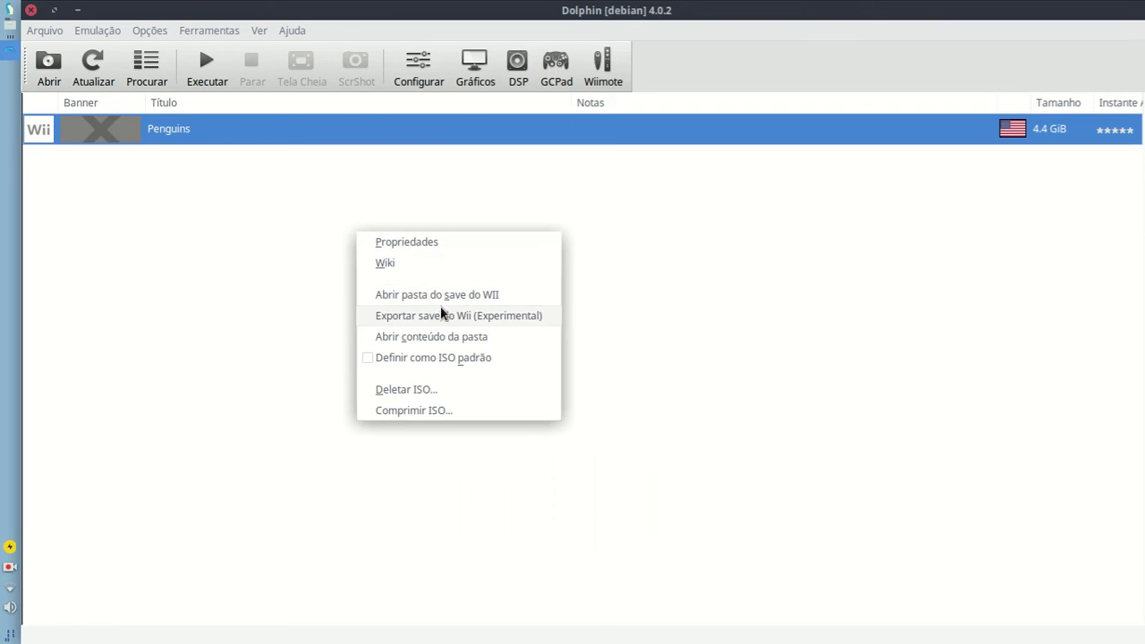
click(513, 337)
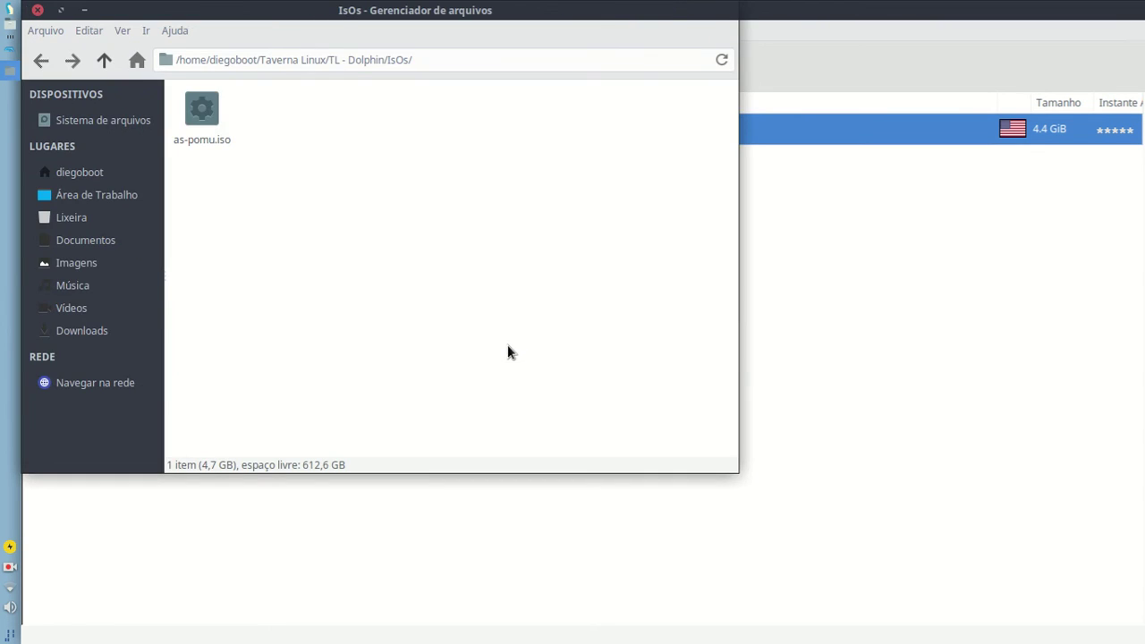
drag(338, 18, 466, 72)
drag(542, 115, 281, 123)
click(282, 123)
drag(560, 116, 300, 116)
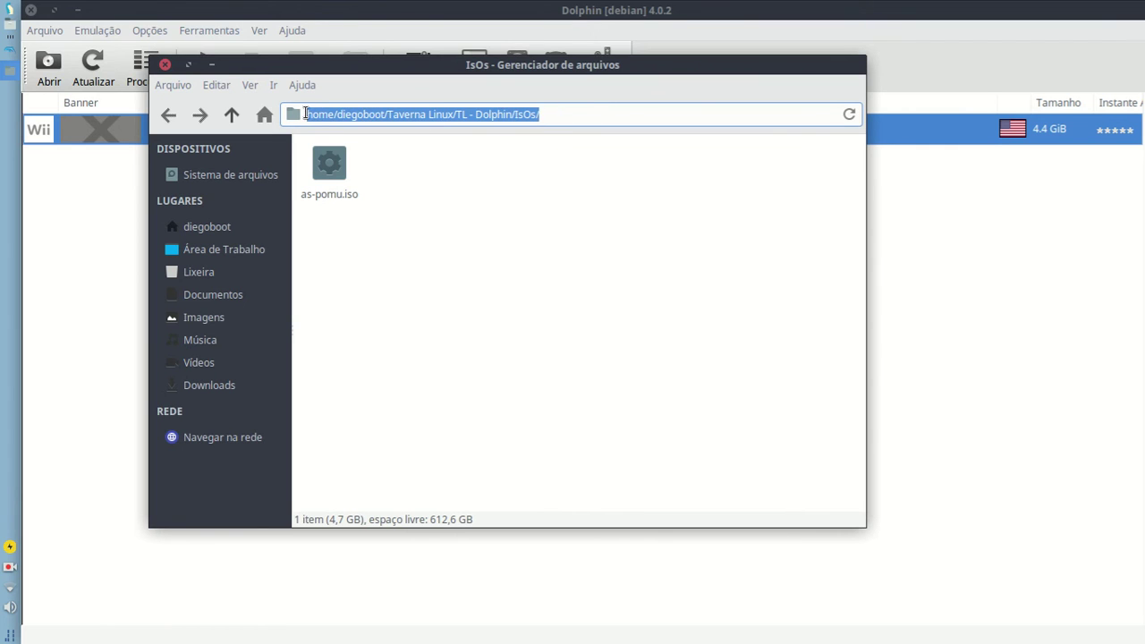
click(162, 63)
right_click(353, 161)
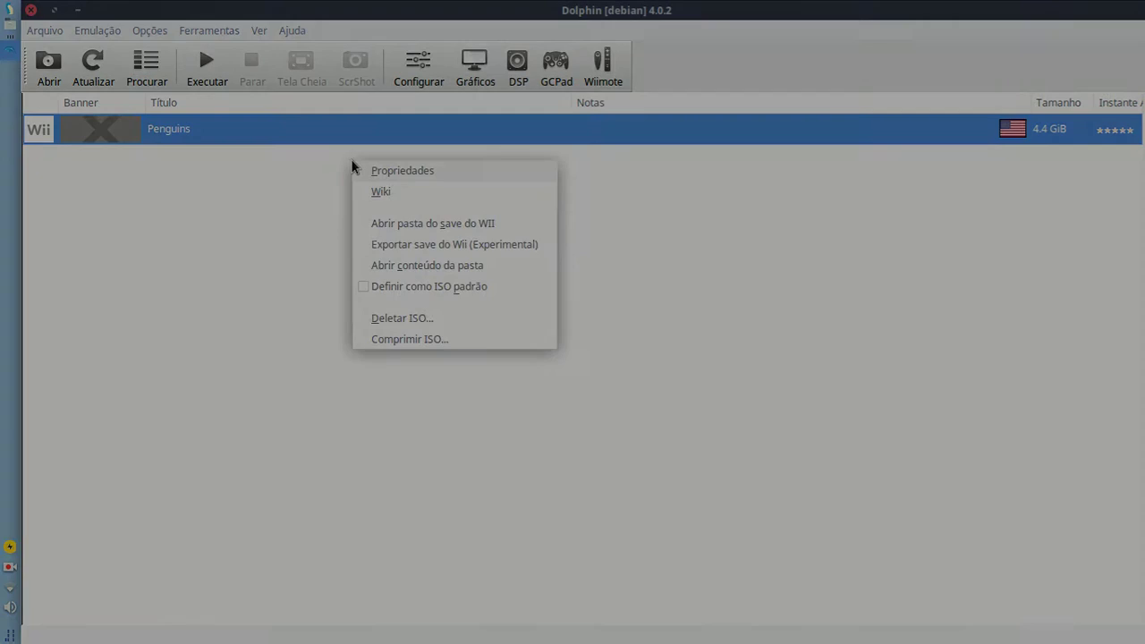